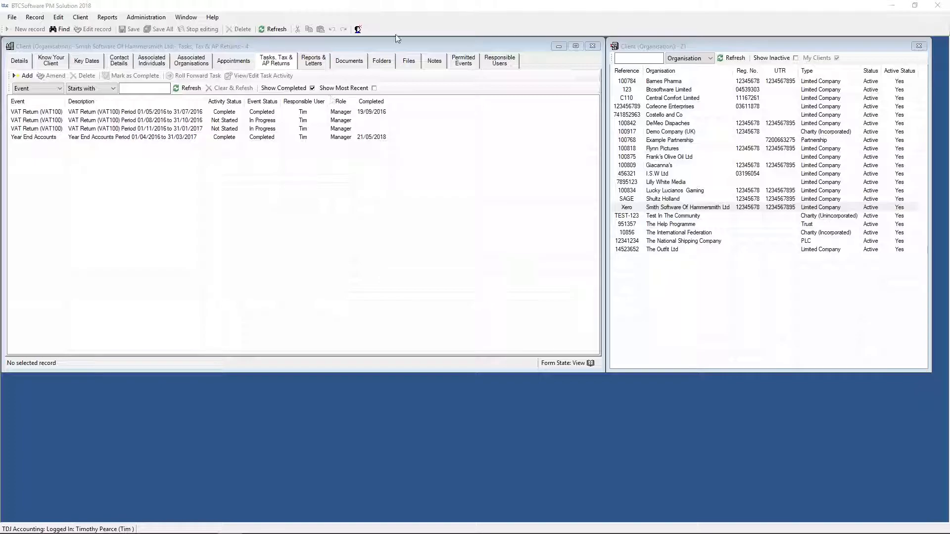
# - Open the individual client records and the organisation client records in their own windows
pyautogui.click(78, 20)
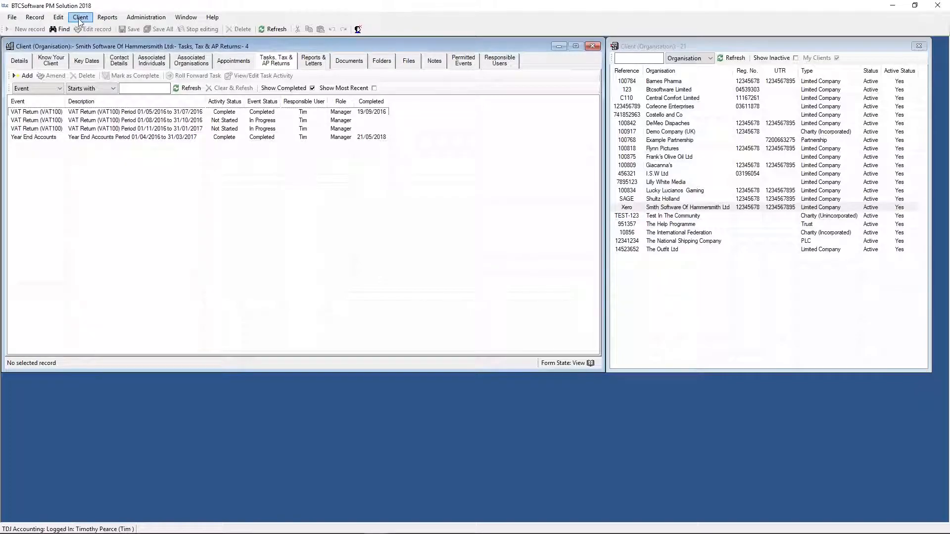
pyautogui.click(79, 18)
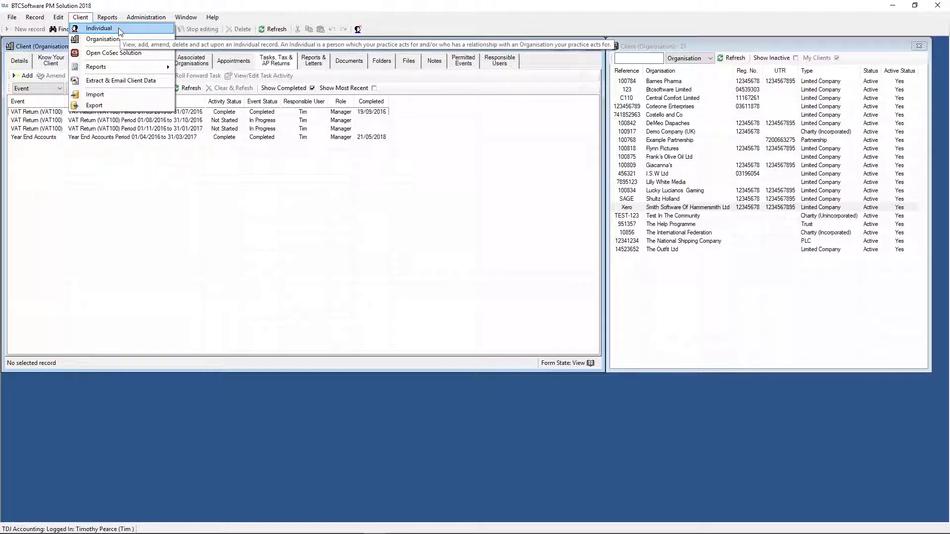
pyautogui.click(120, 32)
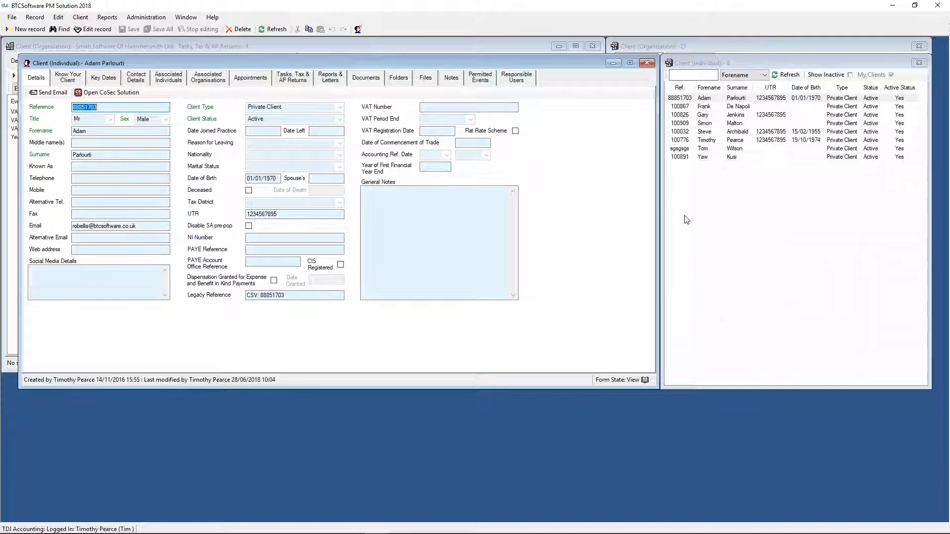
pyautogui.click(83, 19)
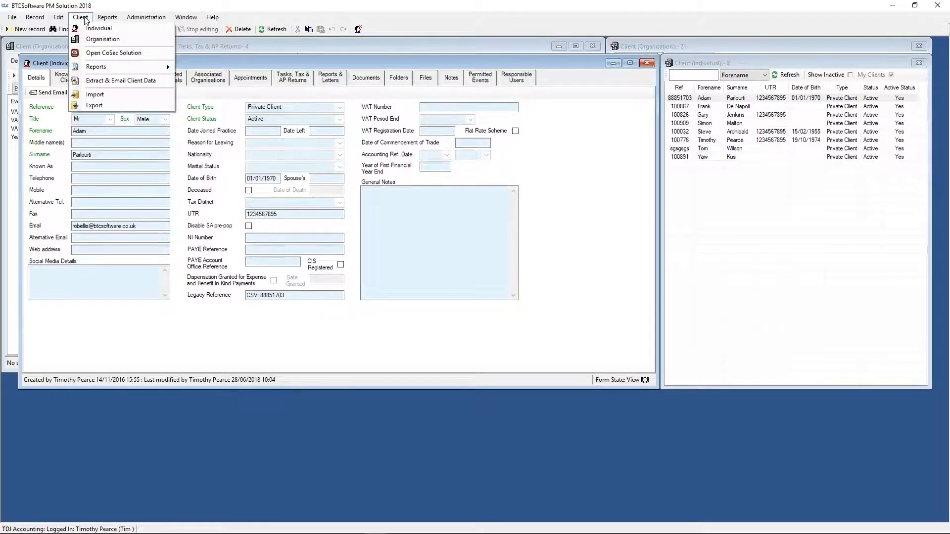
pyautogui.click(97, 40)
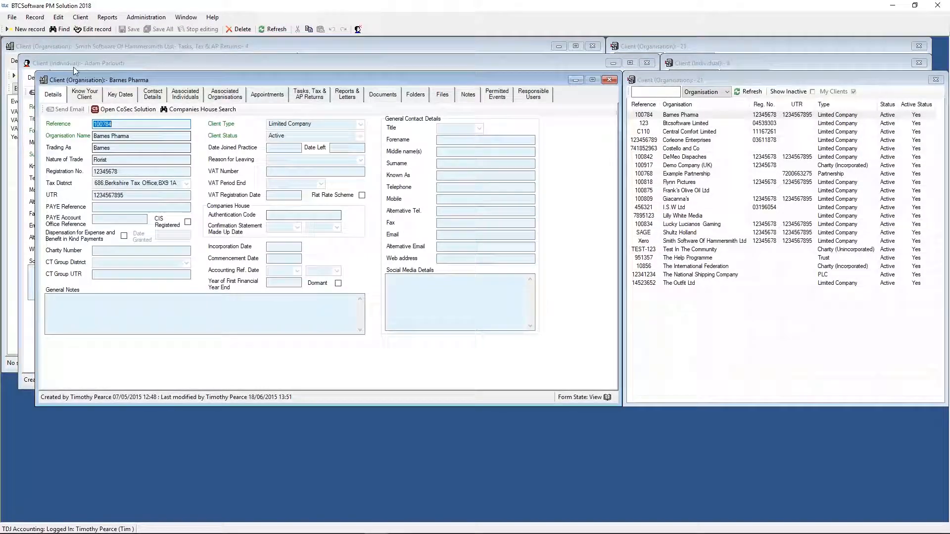
# - Start a new organisation client record, view the available client types, and discard the record without saving
pyautogui.click(27, 28)
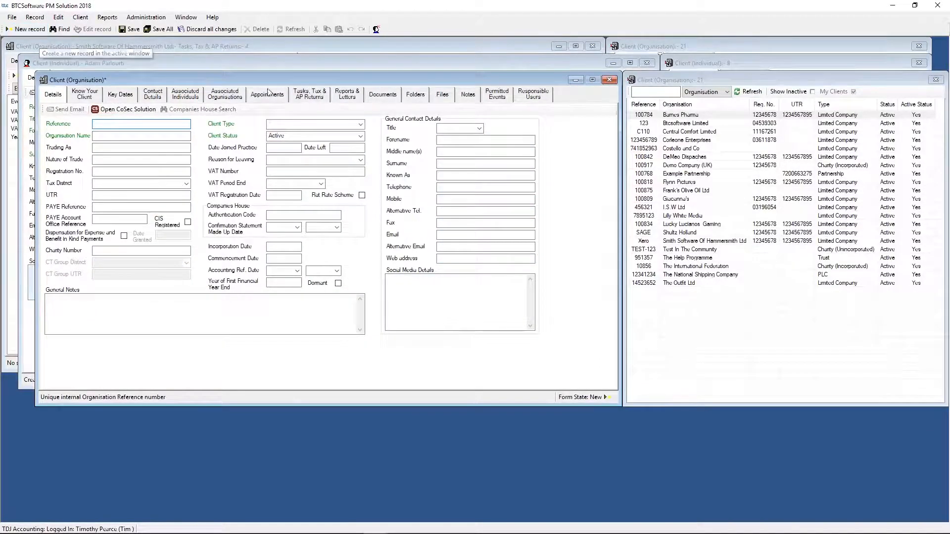
pyautogui.click(360, 124)
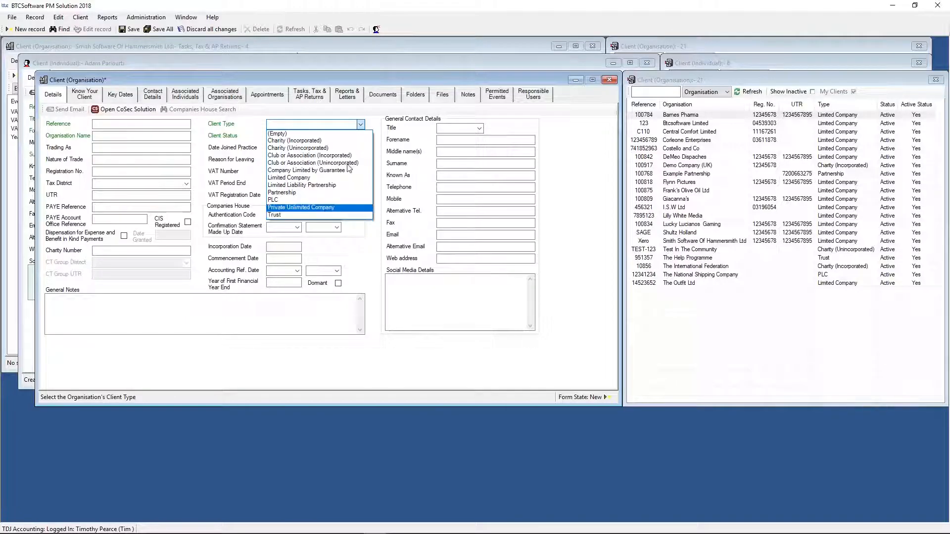
pyautogui.click(78, 20)
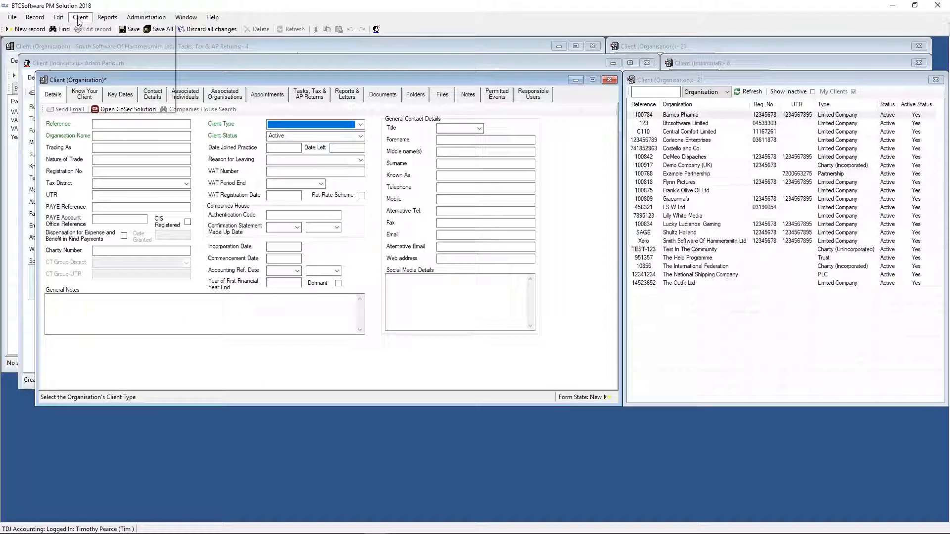
pyautogui.click(78, 19)
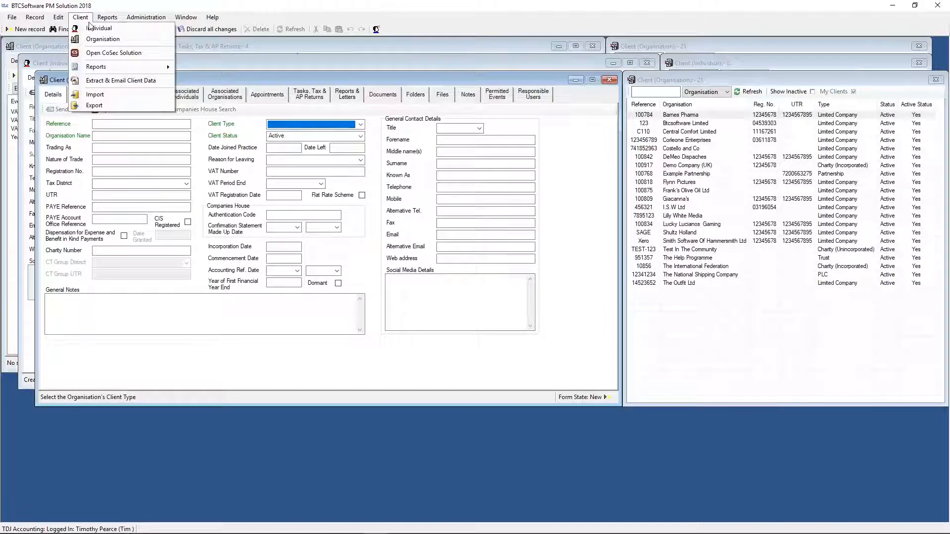
pyautogui.click(115, 39)
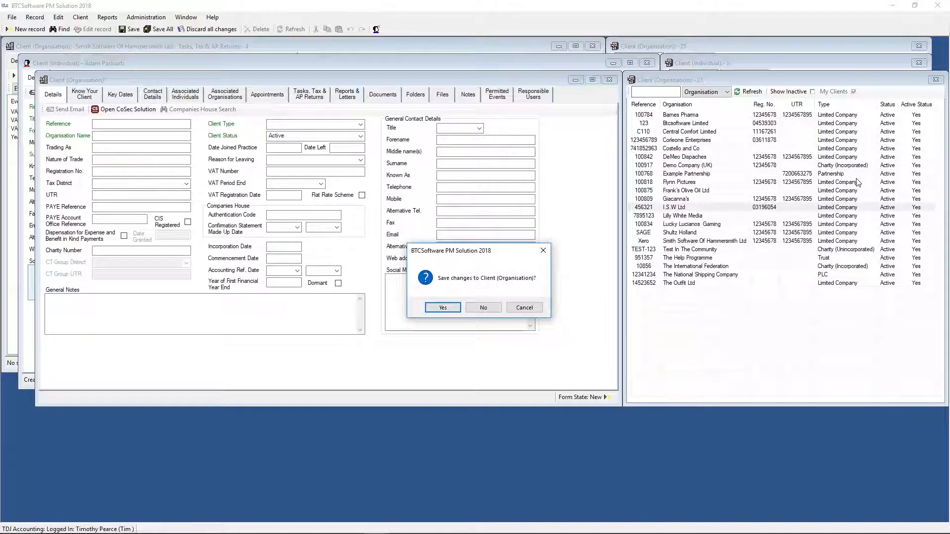
pyautogui.click(490, 307)
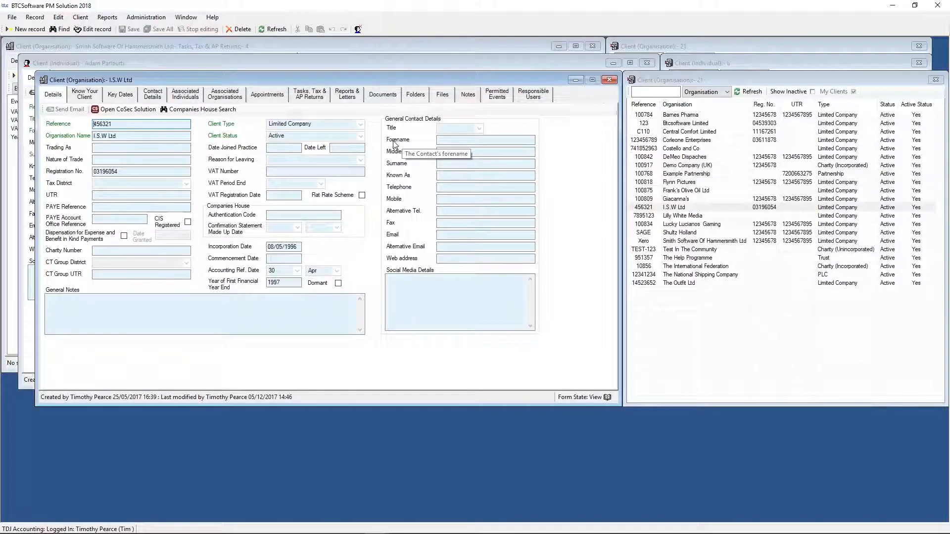
# - Open the Smith Software Of Hammersmith Ltd record, view its Companies House search form, and close the form
pyautogui.click(687, 242)
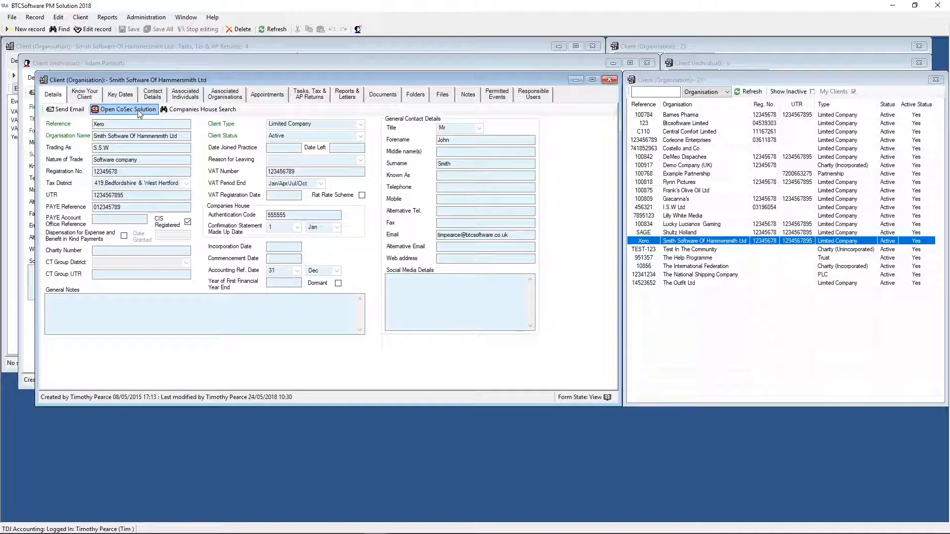
pyautogui.click(202, 111)
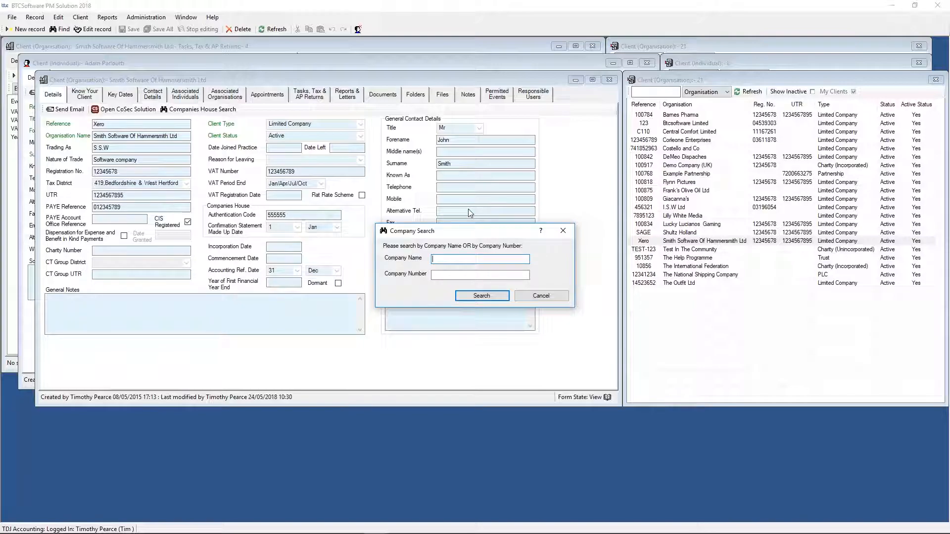
pyautogui.click(563, 230)
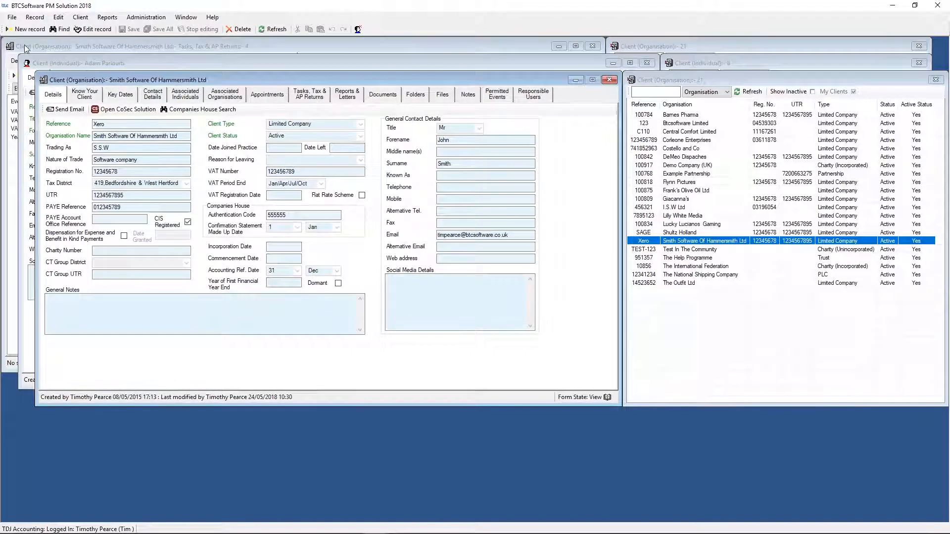
# - Review the organisation's Know Your Client information, key dates, contact details, associated individuals and organisations, blank organisation association form, and appointments
pyautogui.click(83, 102)
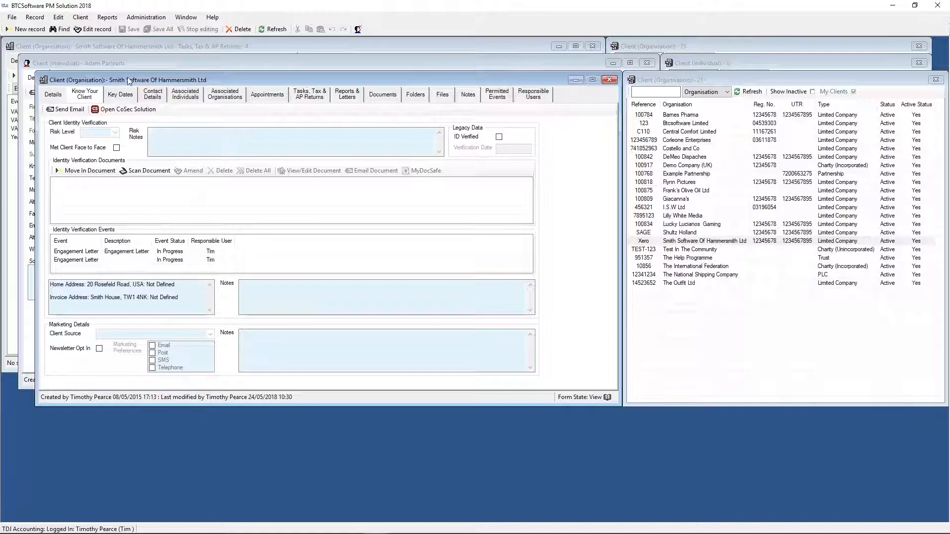
pyautogui.click(126, 96)
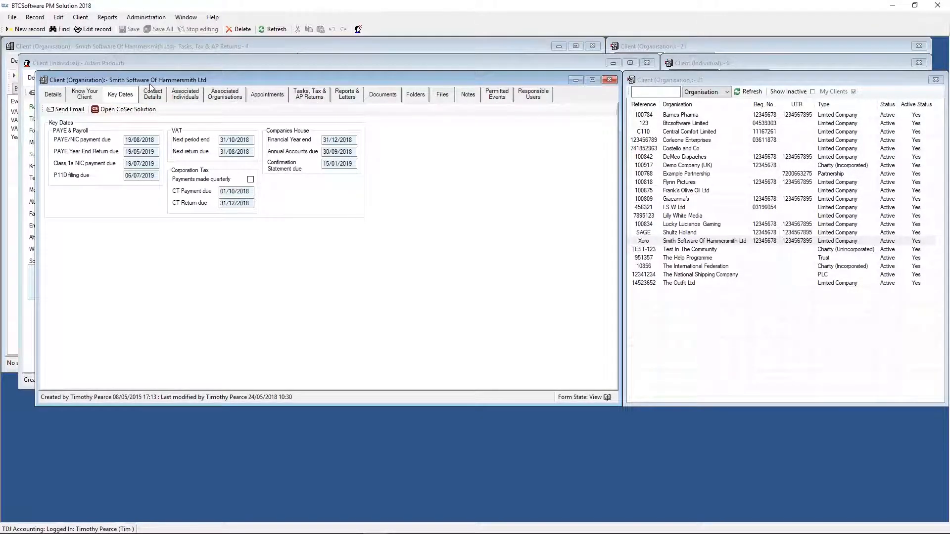
pyautogui.click(151, 92)
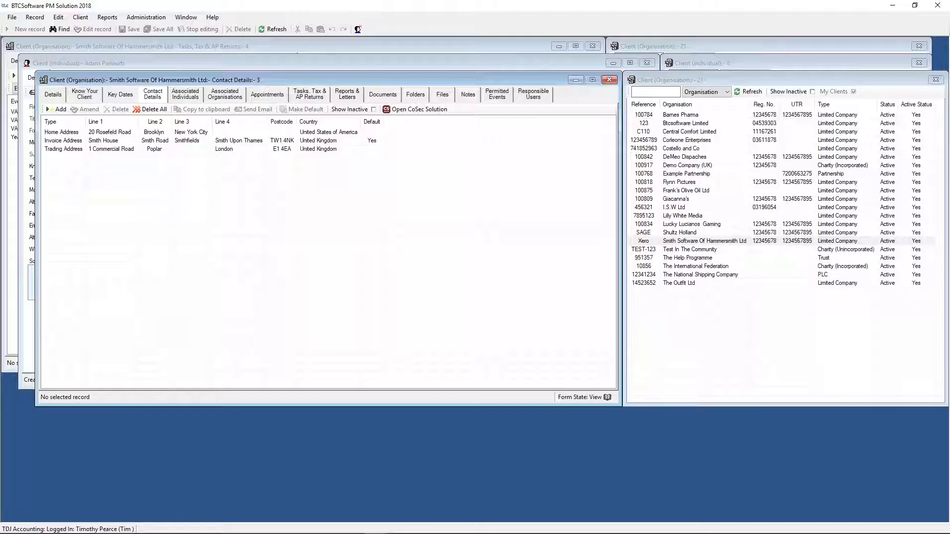
pyautogui.click(189, 95)
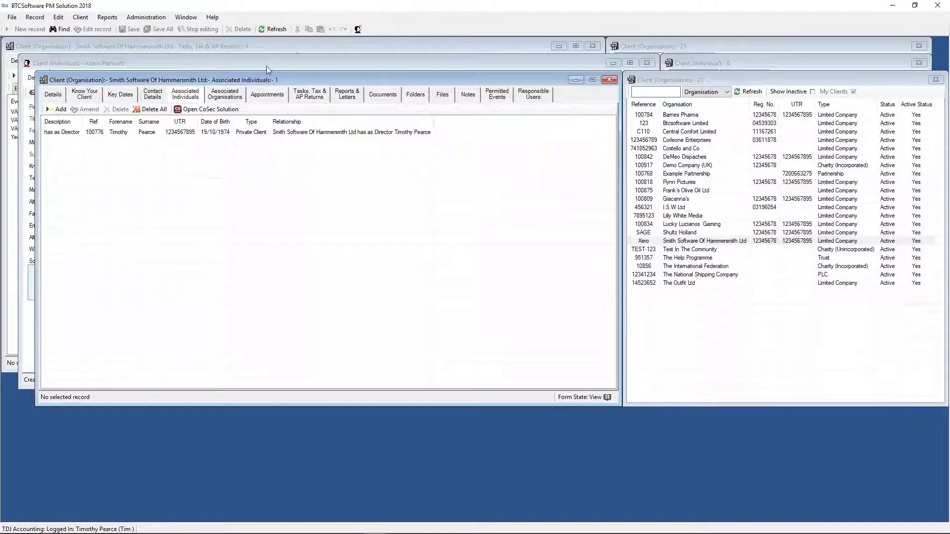
pyautogui.click(235, 99)
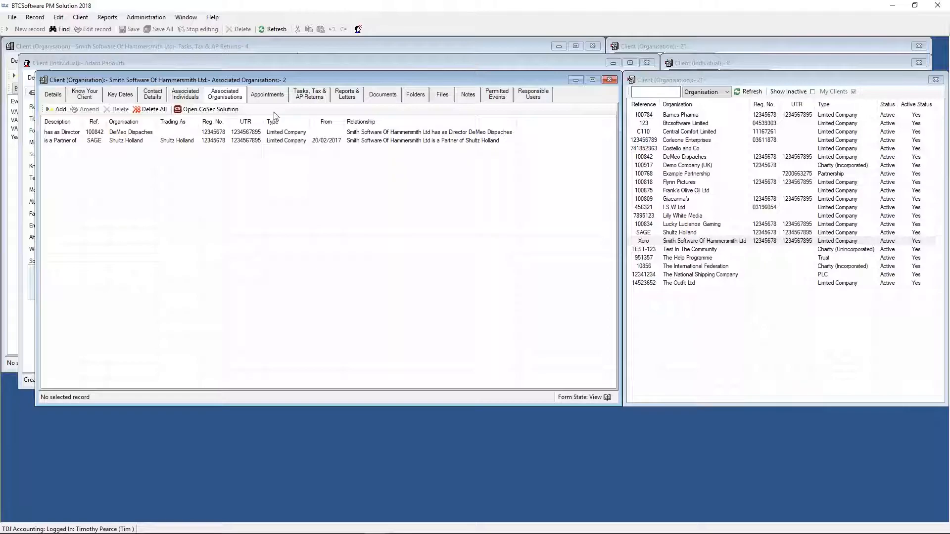
pyautogui.click(51, 112)
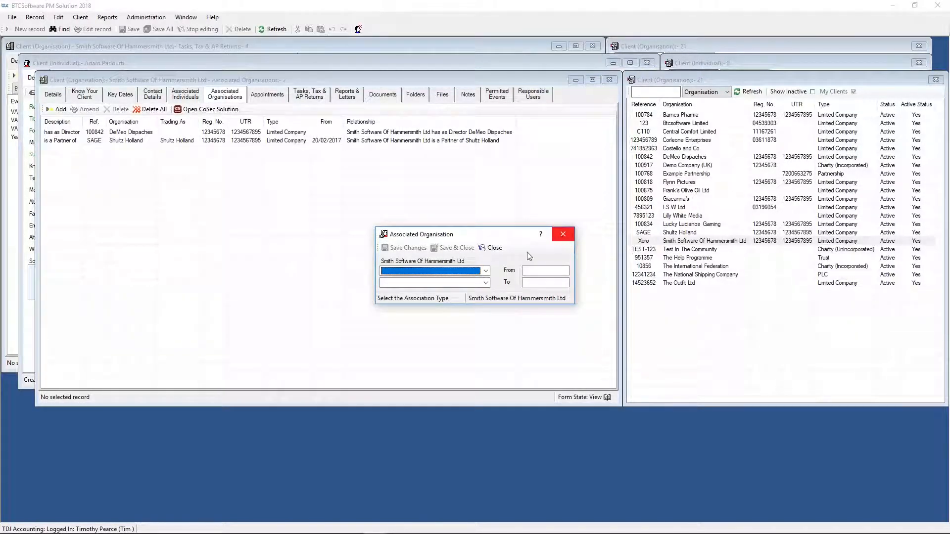
pyautogui.click(563, 234)
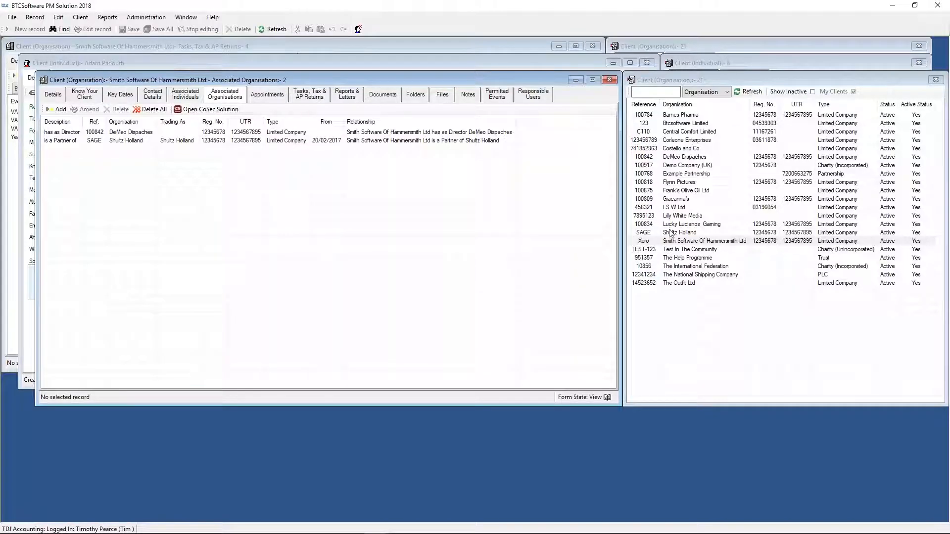
pyautogui.click(266, 99)
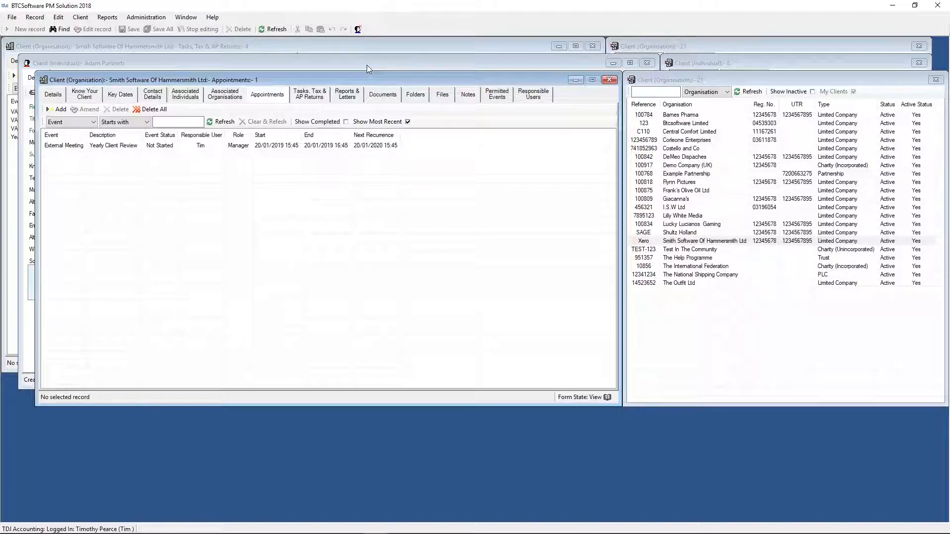
# - Look through the available report categories and open the Pending Events report
pyautogui.click(108, 18)
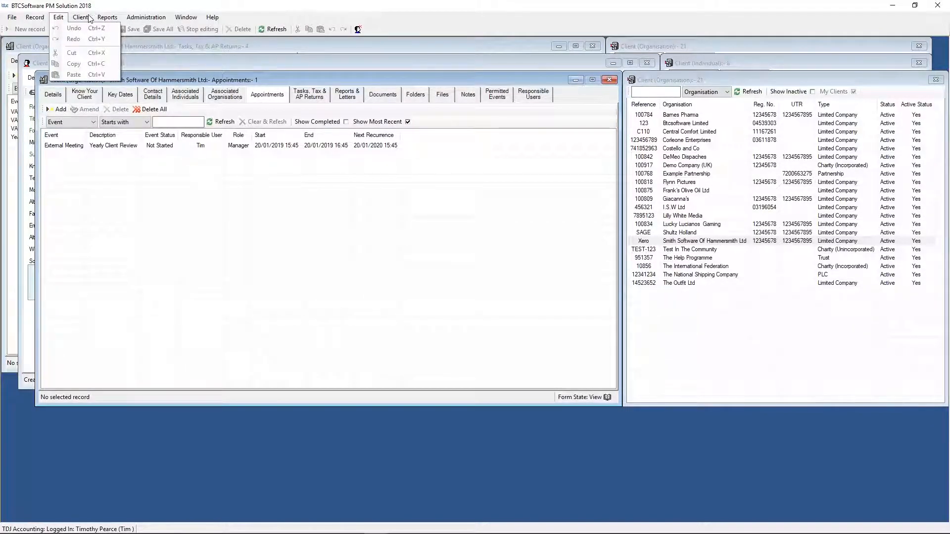
pyautogui.moveTo(89, 17)
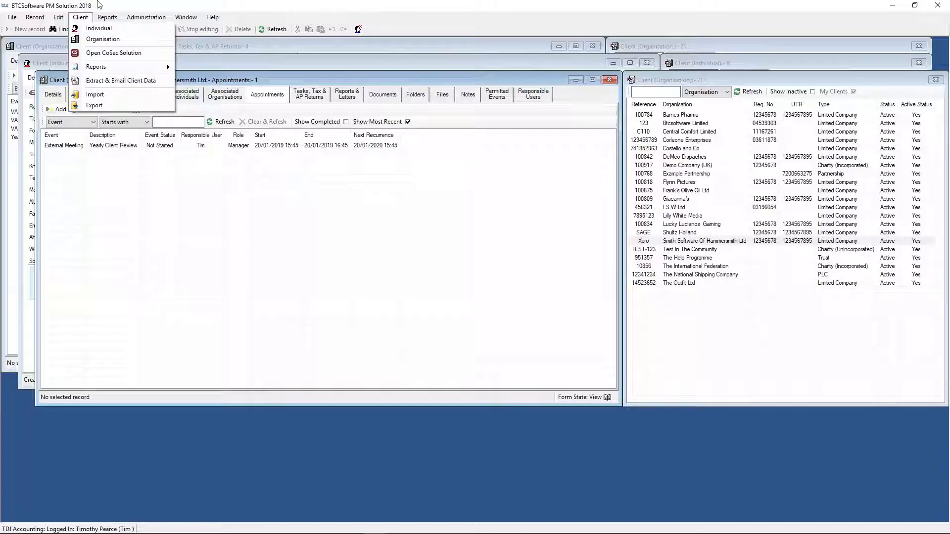
pyautogui.moveTo(103, 18)
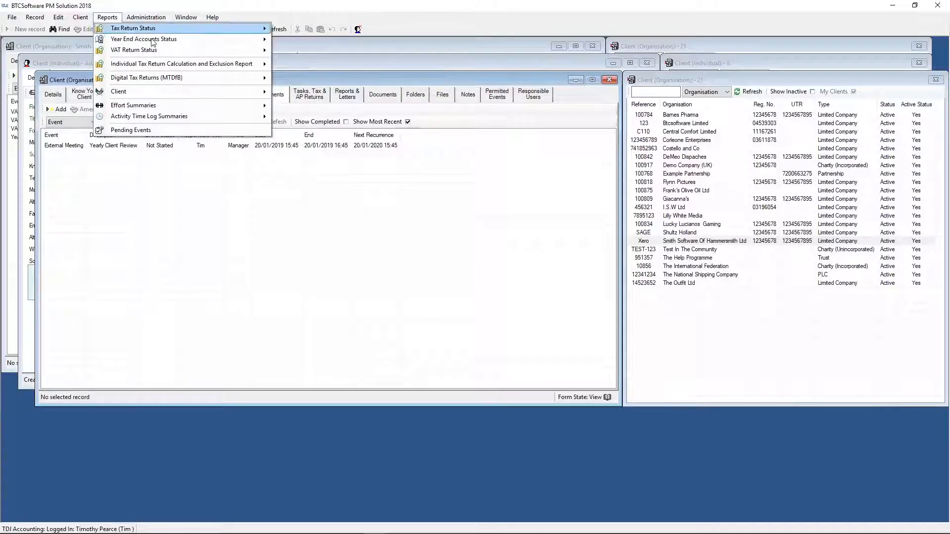
pyautogui.moveTo(146, 32)
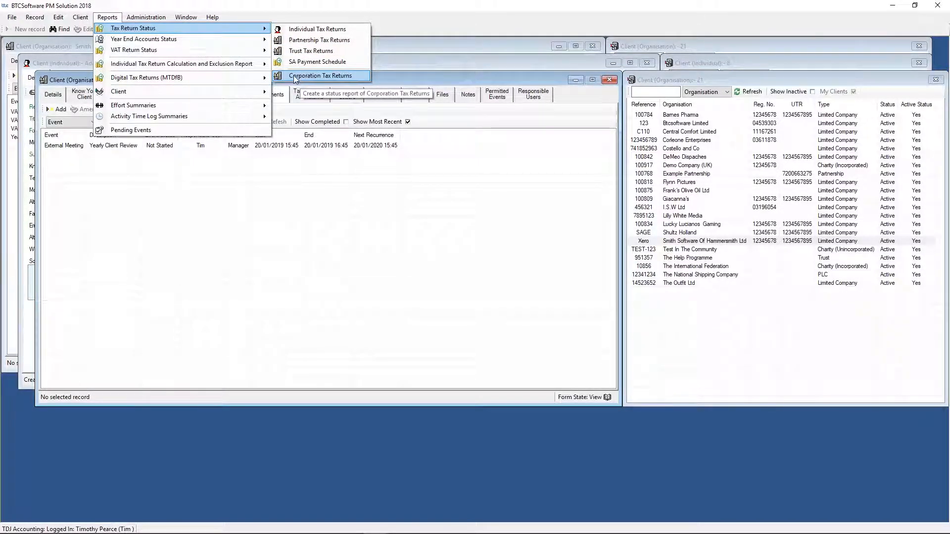
pyautogui.moveTo(236, 40)
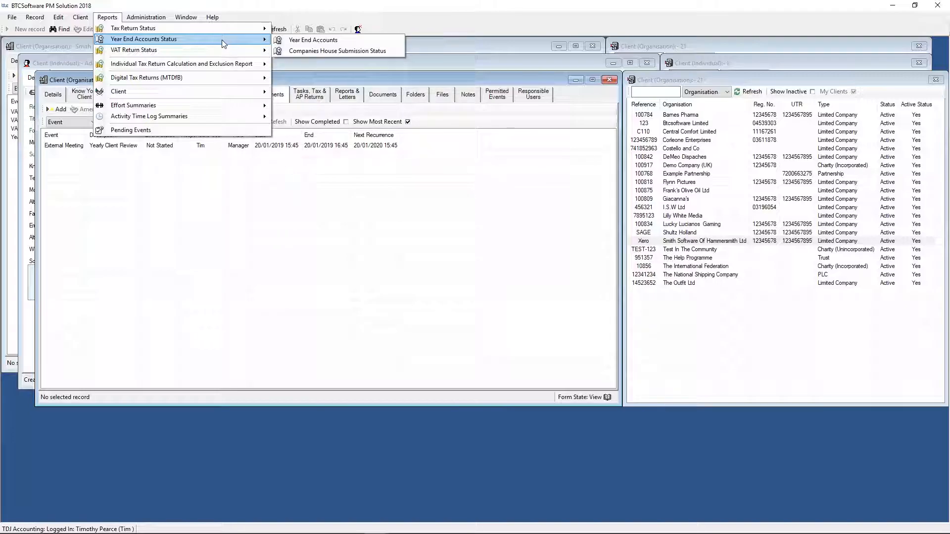
pyautogui.moveTo(187, 52)
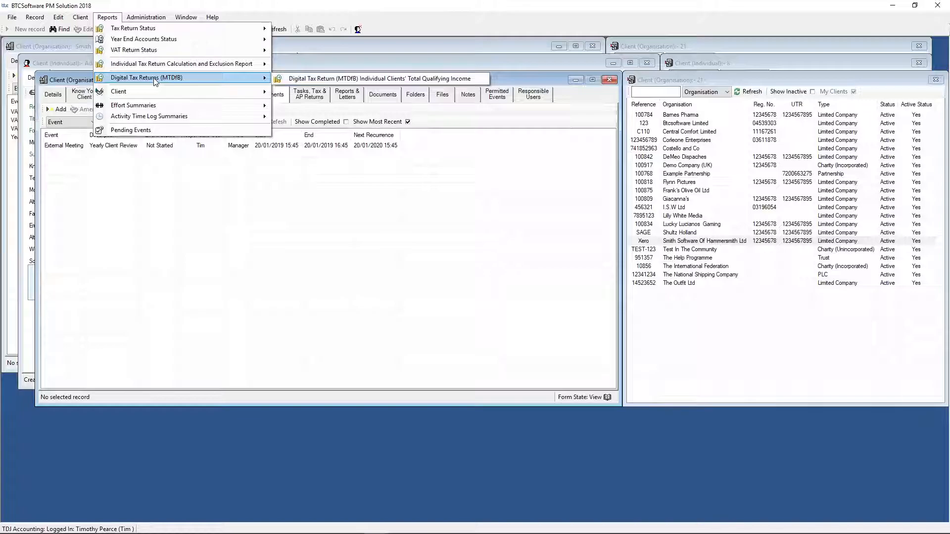
pyautogui.moveTo(146, 96)
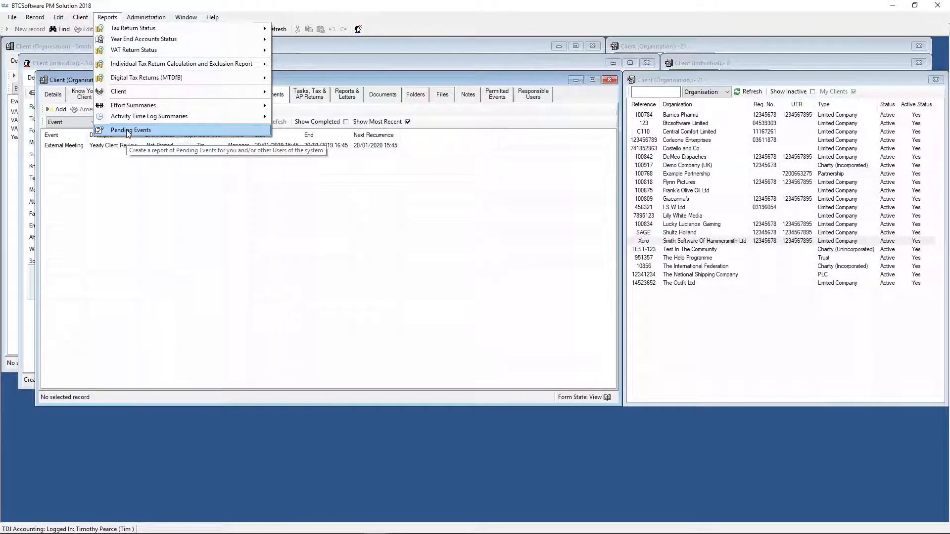
pyautogui.click(128, 130)
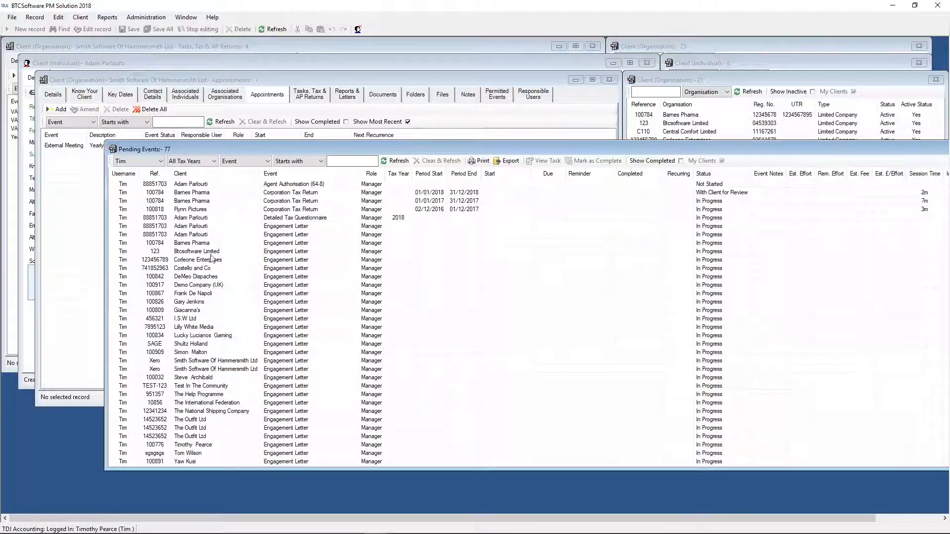
# - Show pending events for all users and filter them to events starting with "year"
pyautogui.click(162, 162)
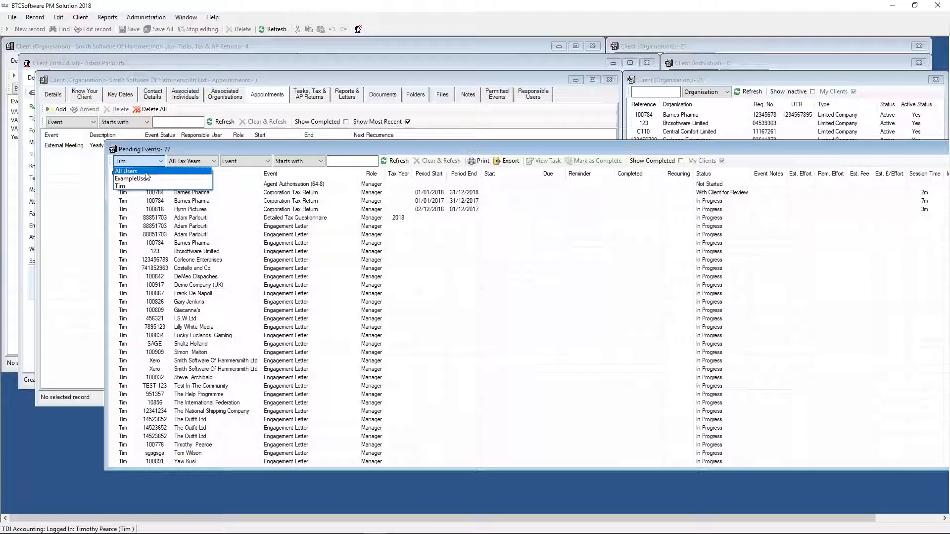
pyautogui.click(146, 173)
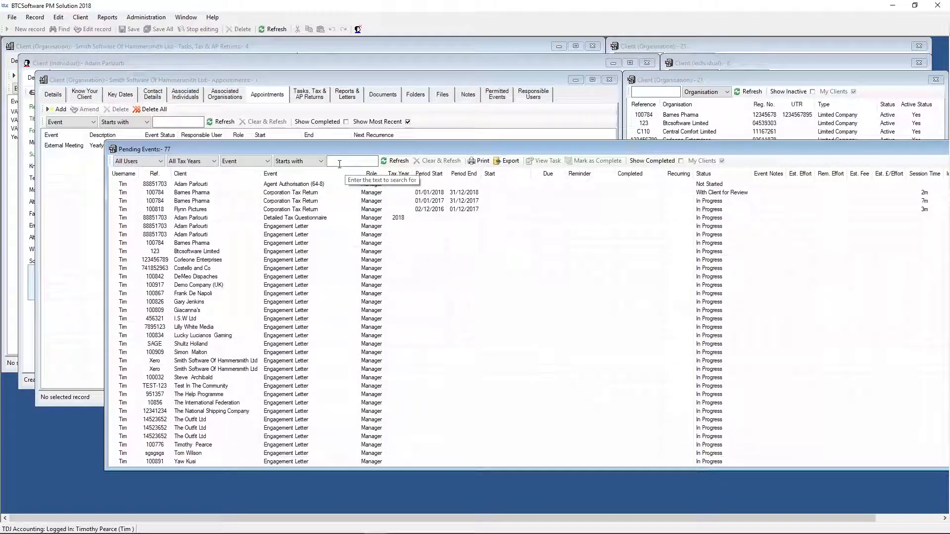
pyautogui.click(333, 166)
pyautogui.write('year')
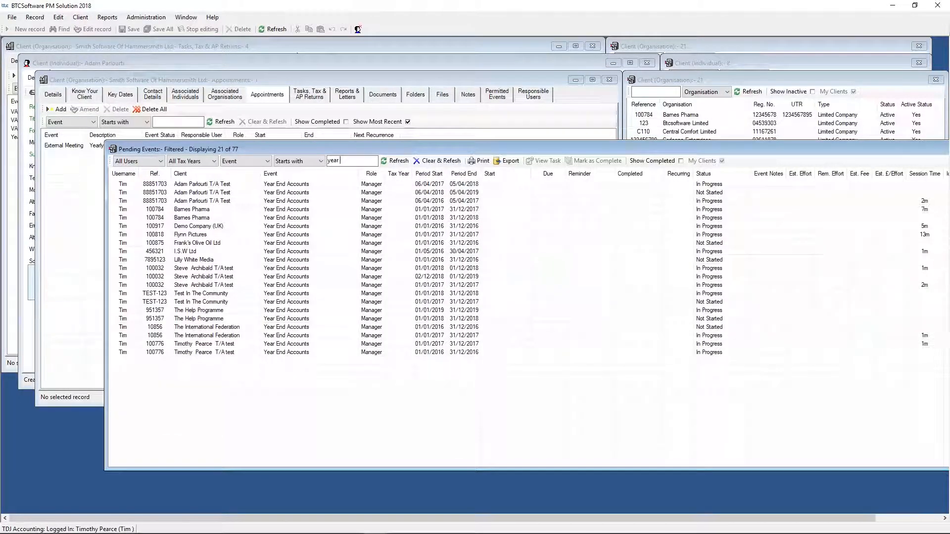
# - Replace the pending events filter text with "tax"
pyautogui.press('BackSpace')
pyautogui.press('BackSpace')
pyautogui.press('BackSpace')
pyautogui.press('BackSpace')
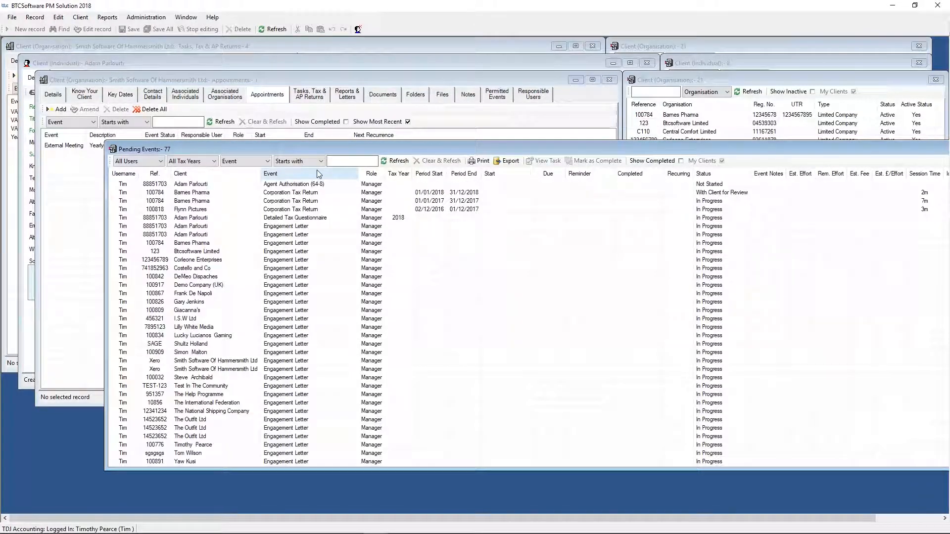
pyautogui.write('tax')
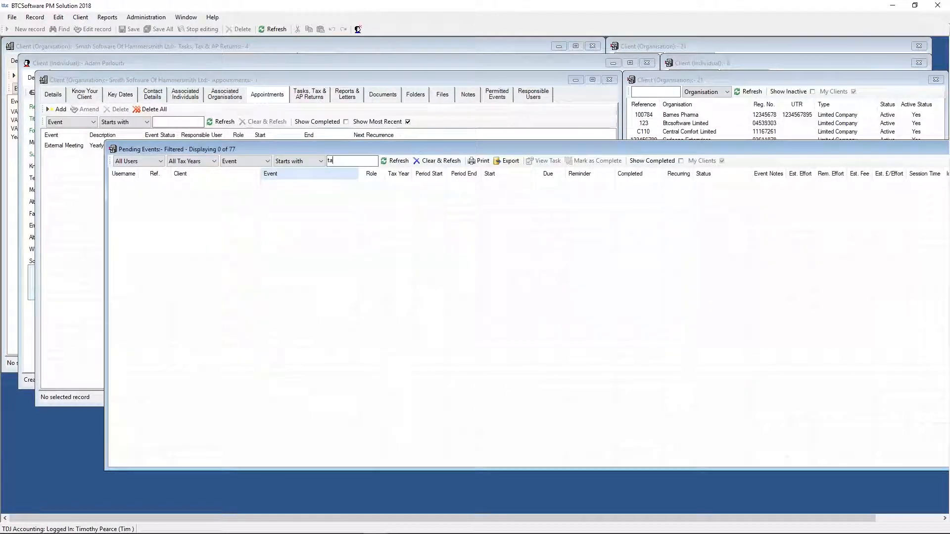
# - Filter the pending events to those starting with "ind", and replace that filter text with "corp"
pyautogui.press('BackSpace')
pyautogui.press('BackSpace')
pyautogui.press('BackSpace')
pyautogui.write('ind')
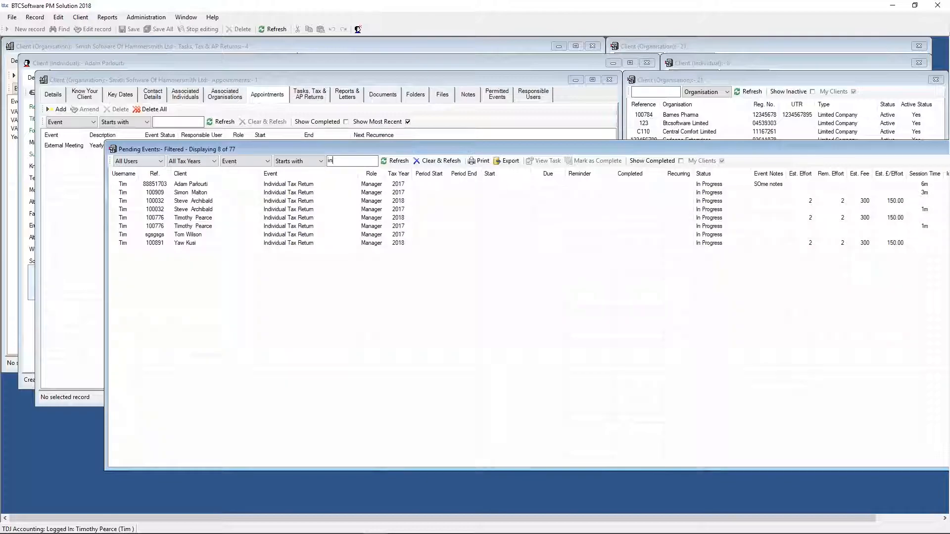
pyautogui.press('BackSpace')
pyautogui.press('BackSpace')
pyautogui.press('BackSpace')
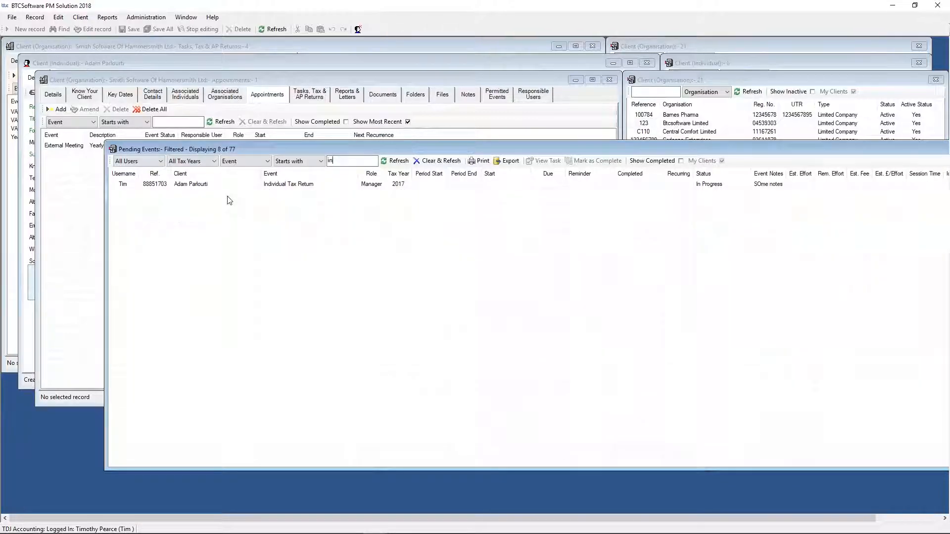
pyautogui.write('corp')
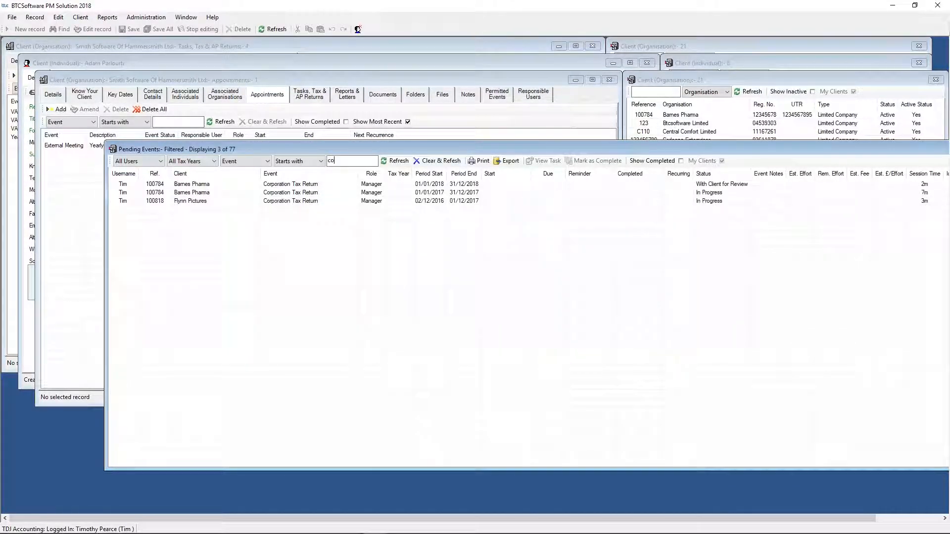
# - Filter the pending events to those starting with "enga", and clear the filter text to list all events
pyautogui.press('BackSpace')
pyautogui.press('BackSpace')
pyautogui.press('BackSpace')
pyautogui.press('BackSpace')
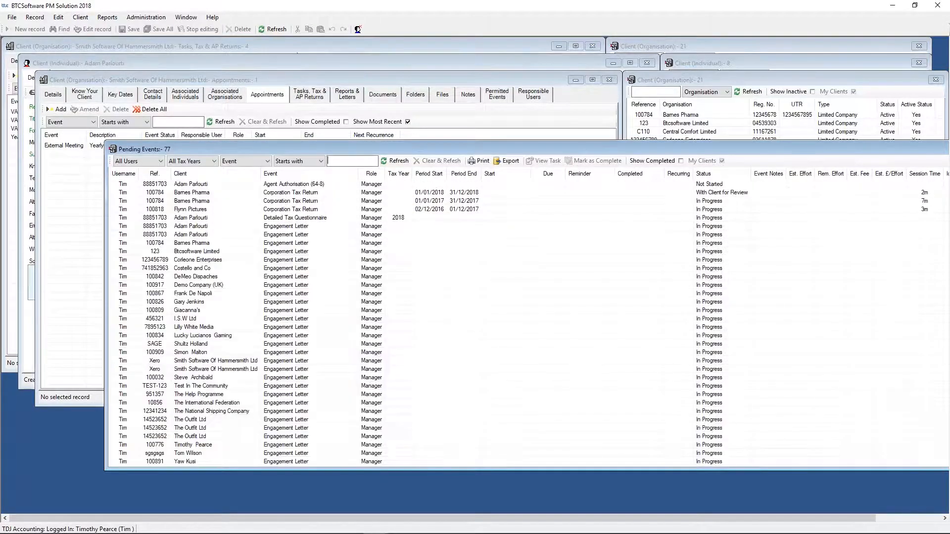
pyautogui.write('enga')
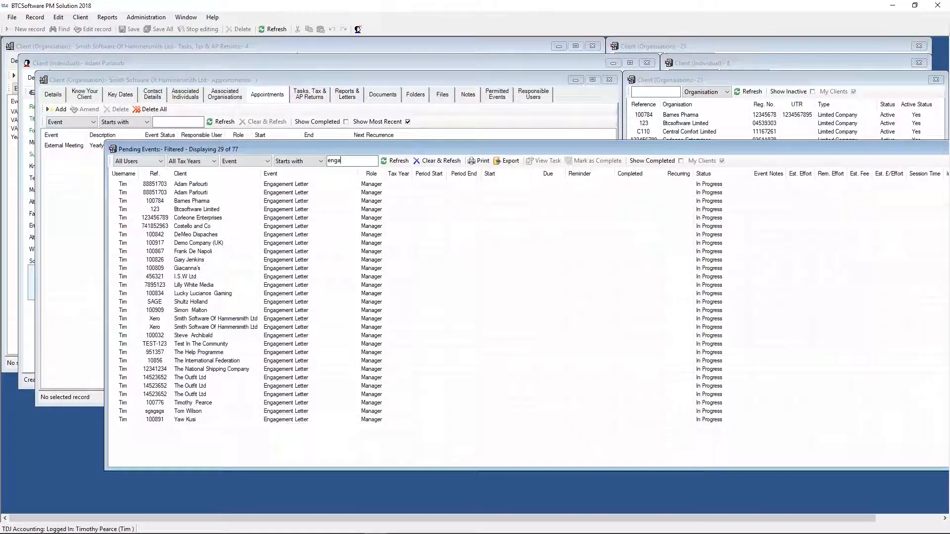
pyautogui.press('BackSpace')
pyautogui.press('BackSpace')
pyautogui.press('BackSpace')
pyautogui.press('BackSpace')
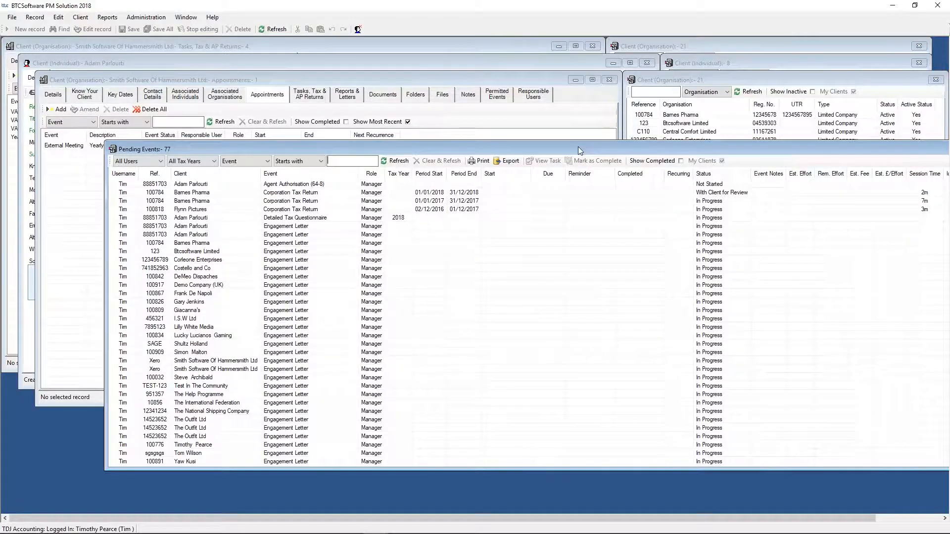
# - Sort the pending events by status, by event and by client, view the remaining columns, and close the report
pyautogui.moveTo(577, 147); pyautogui.dragTo(616, 131)
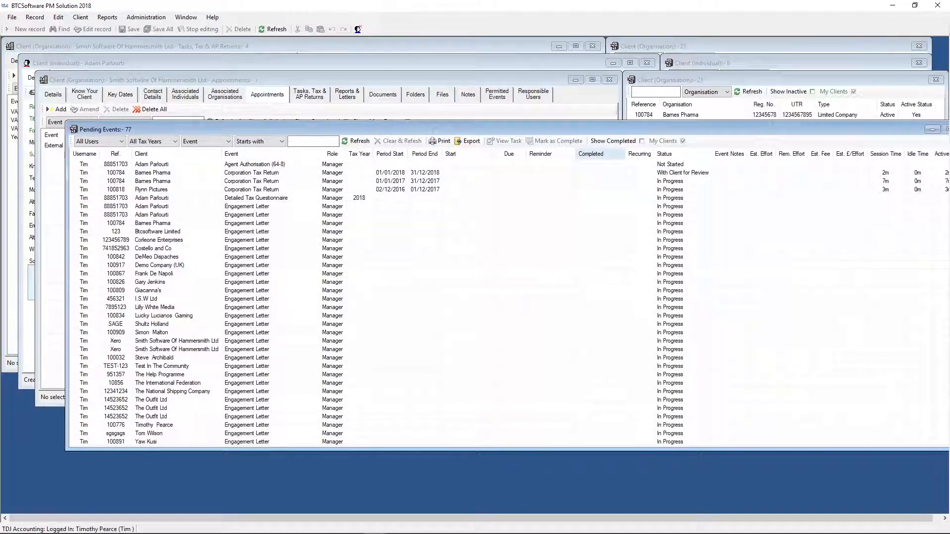
pyautogui.click(667, 157)
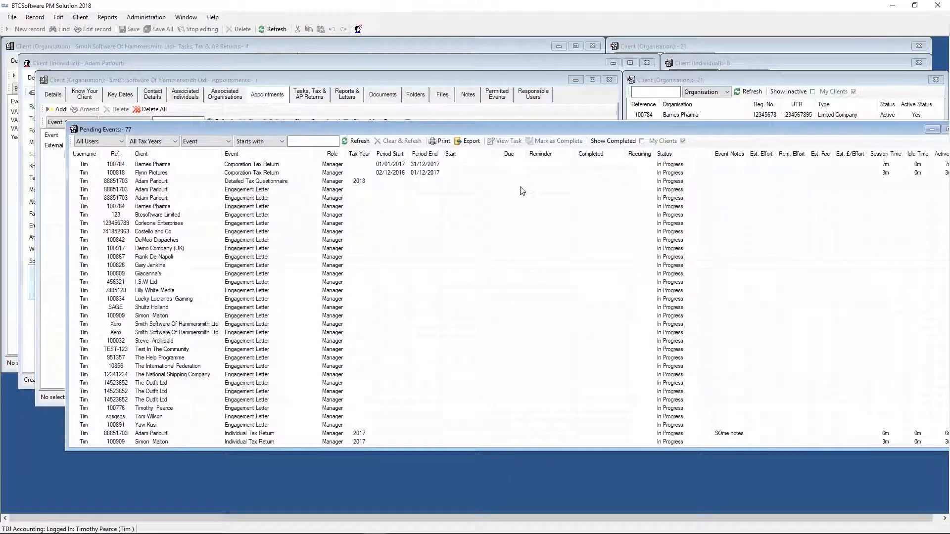
pyautogui.click(292, 155)
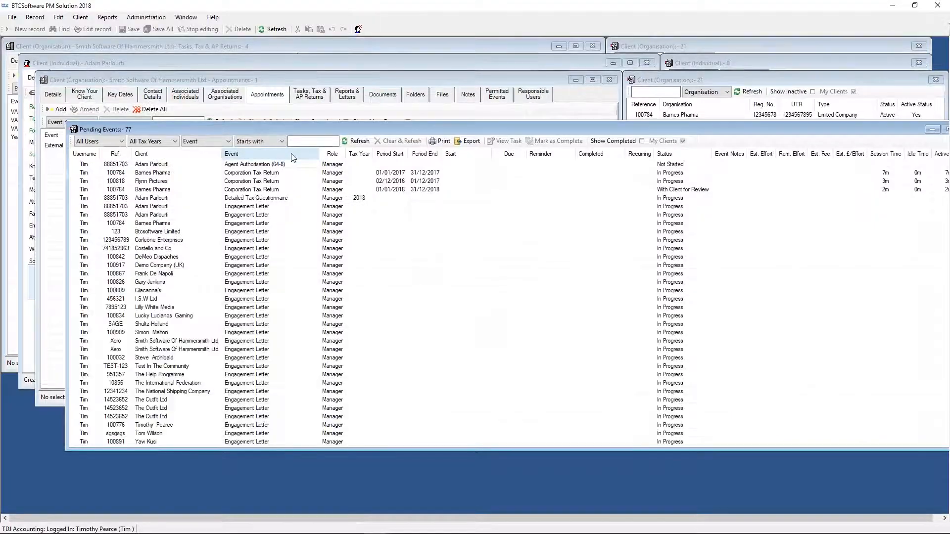
pyautogui.click(187, 154)
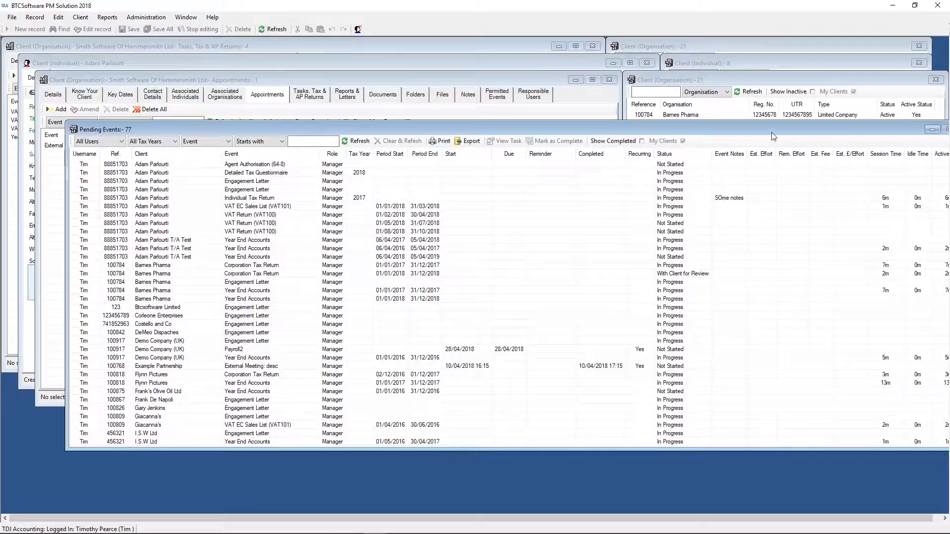
pyautogui.moveTo(770, 132); pyautogui.dragTo(599, 144)
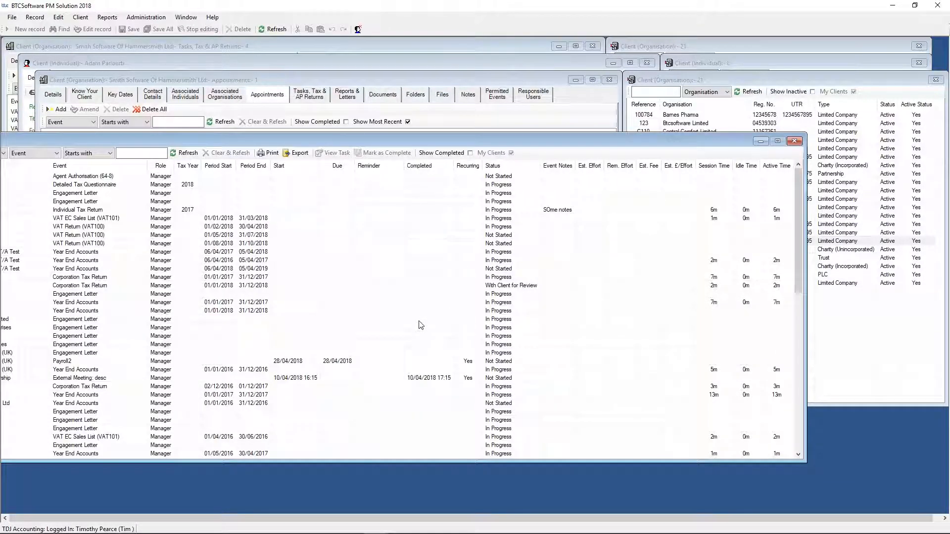
pyautogui.click(794, 141)
# - Add a task to Smith Software Of Hammersmith Ltd with event type payroll100 and description "test"
pyautogui.click(294, 90)
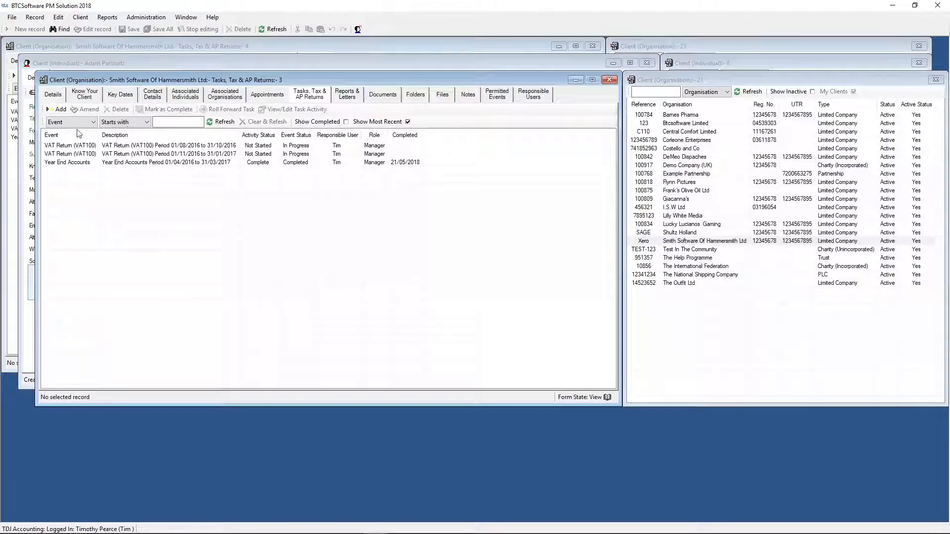
pyautogui.click(57, 109)
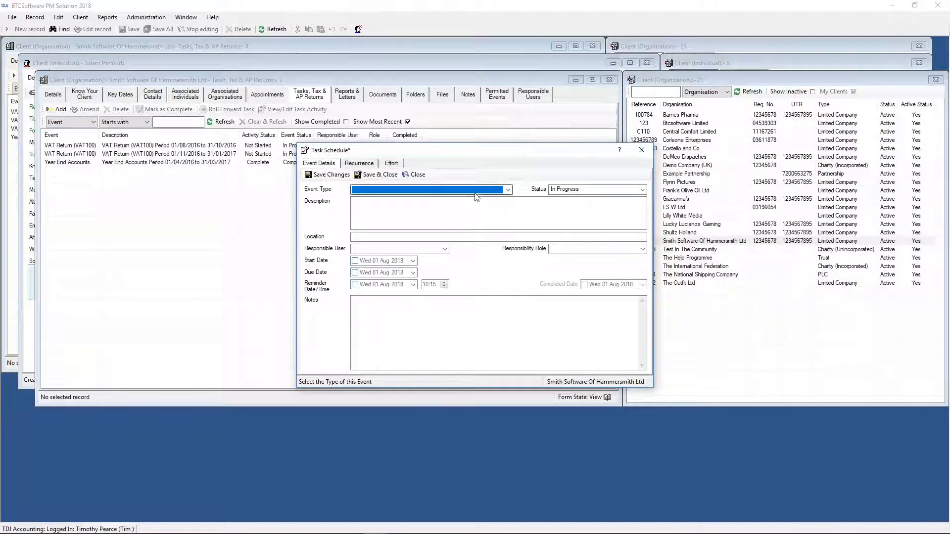
pyautogui.click(507, 190)
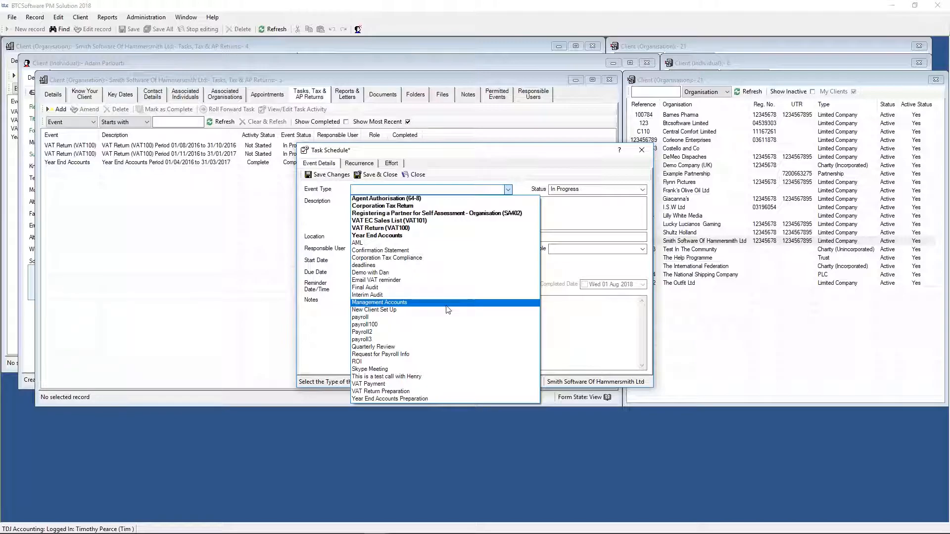
pyautogui.click(395, 325)
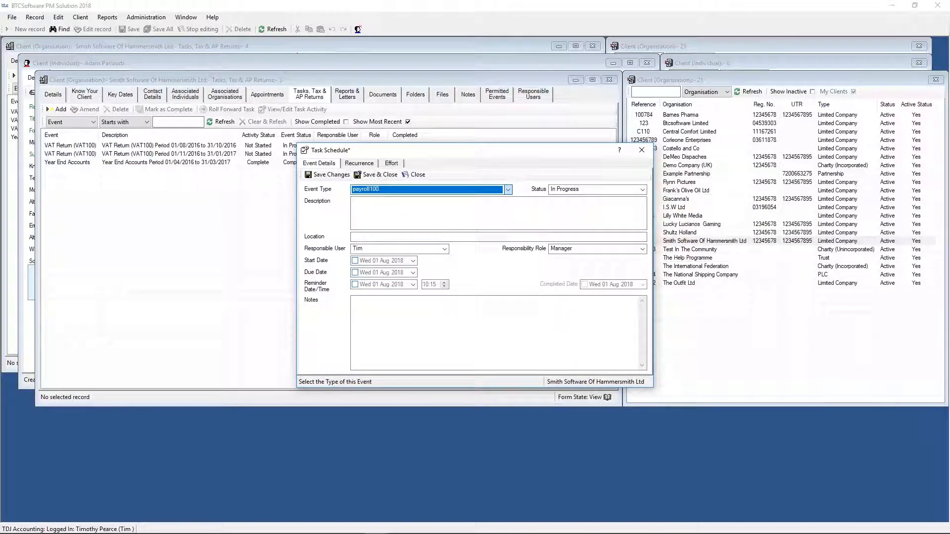
pyautogui.click(395, 213)
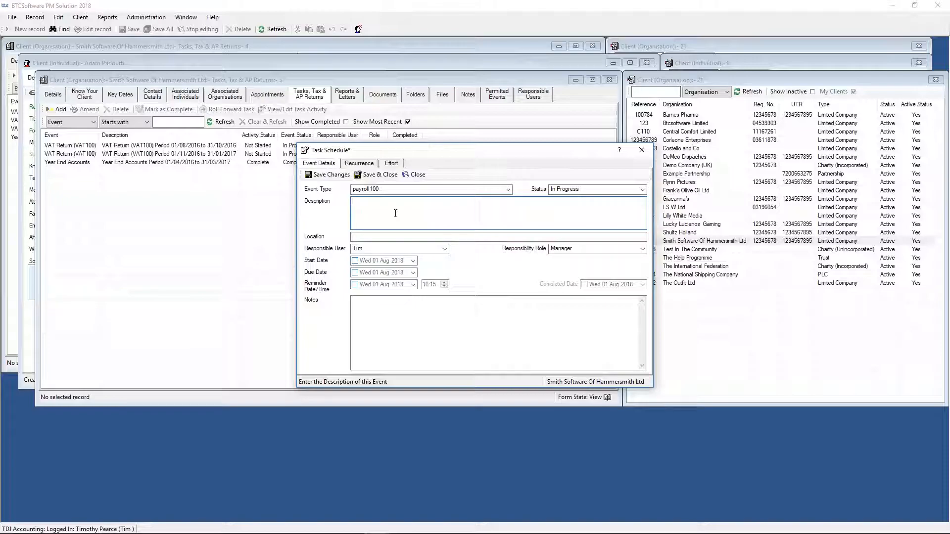
# - Enable the task's start date of 01 Aug 2018, due date of 02 Aug 2018 and reminder on 01 Aug 2018 at 10:15
pyautogui.click(355, 260)
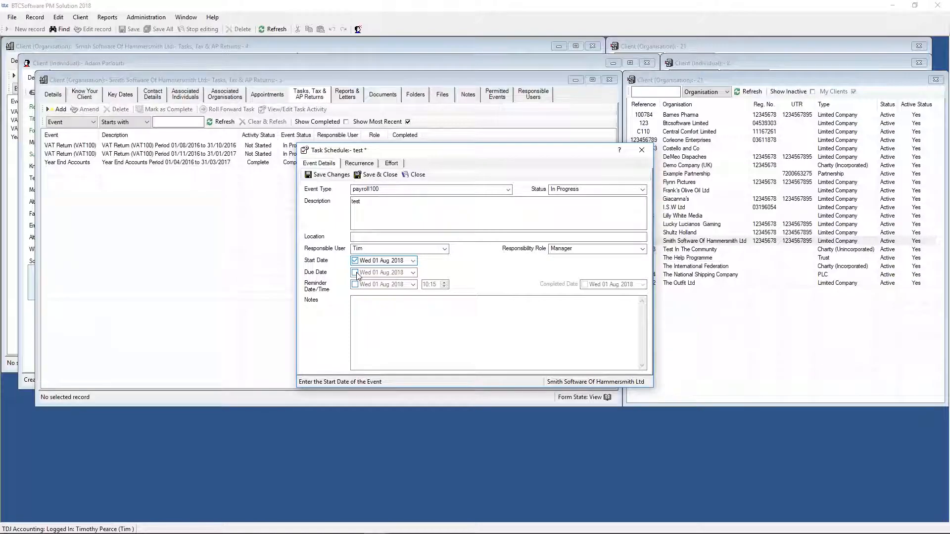
pyautogui.click(354, 272)
pyautogui.click(354, 284)
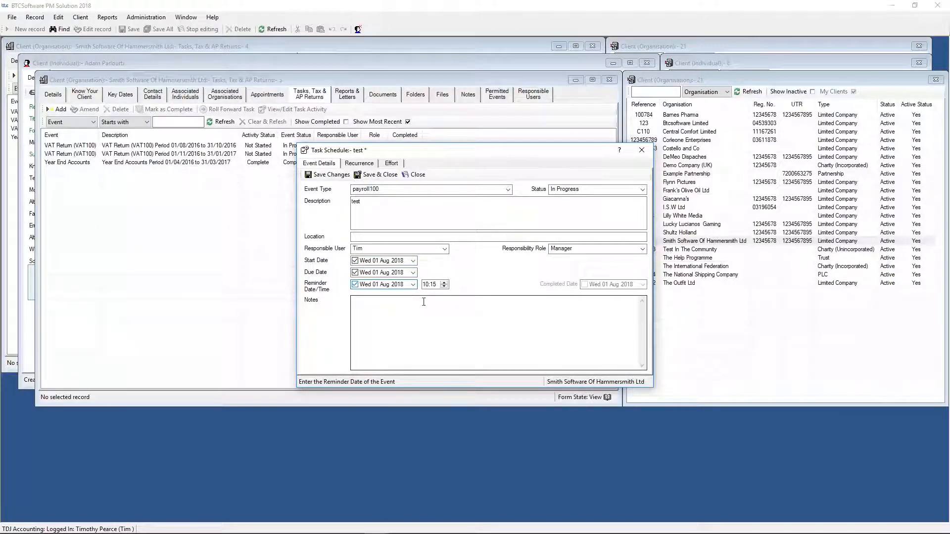
pyautogui.click(412, 284)
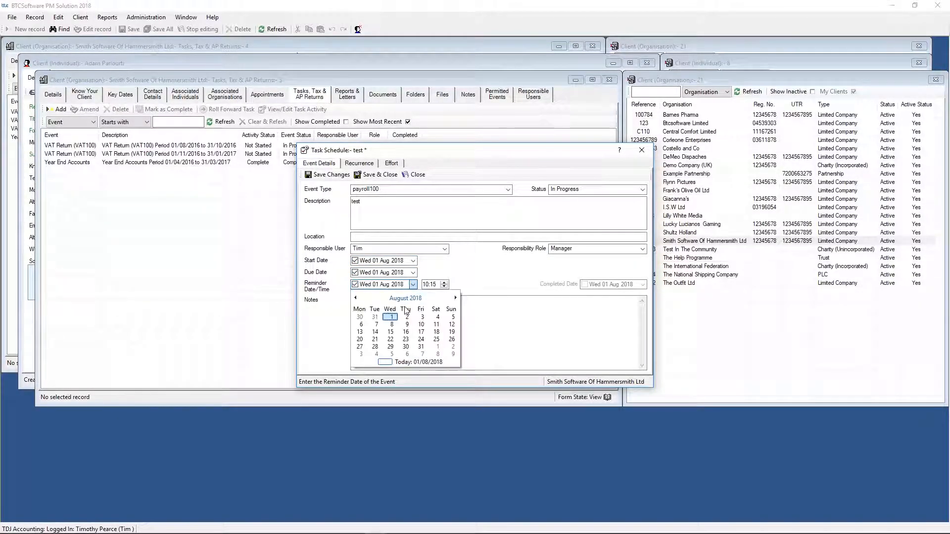
pyautogui.click(390, 318)
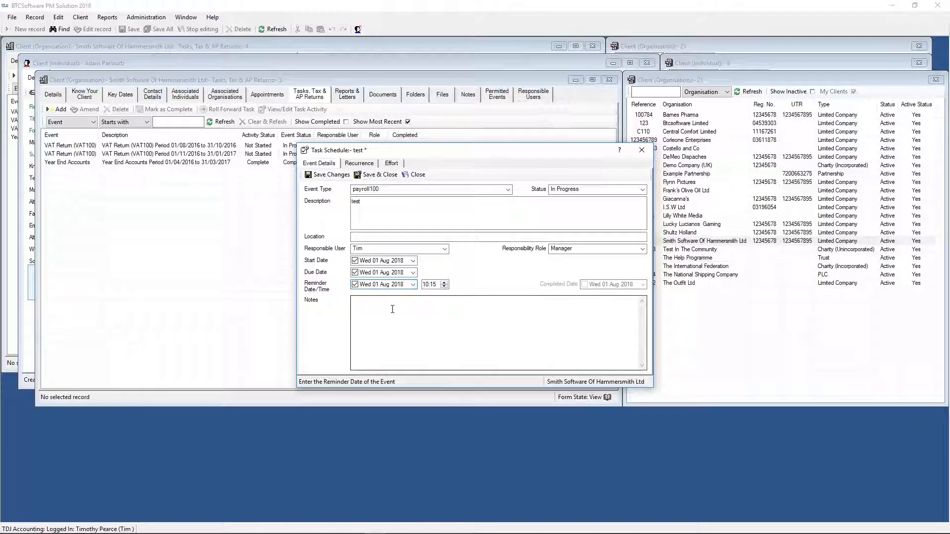
pyautogui.click(412, 273)
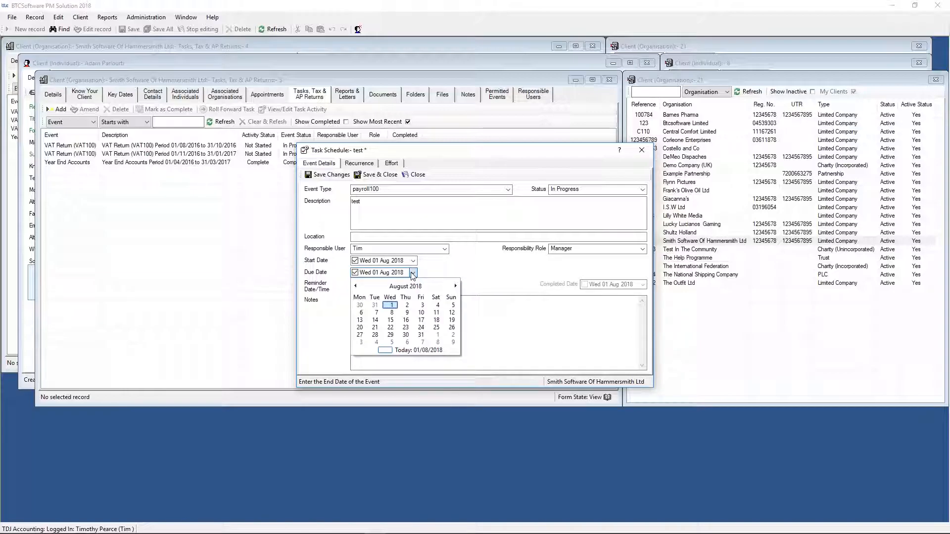
pyautogui.click(407, 305)
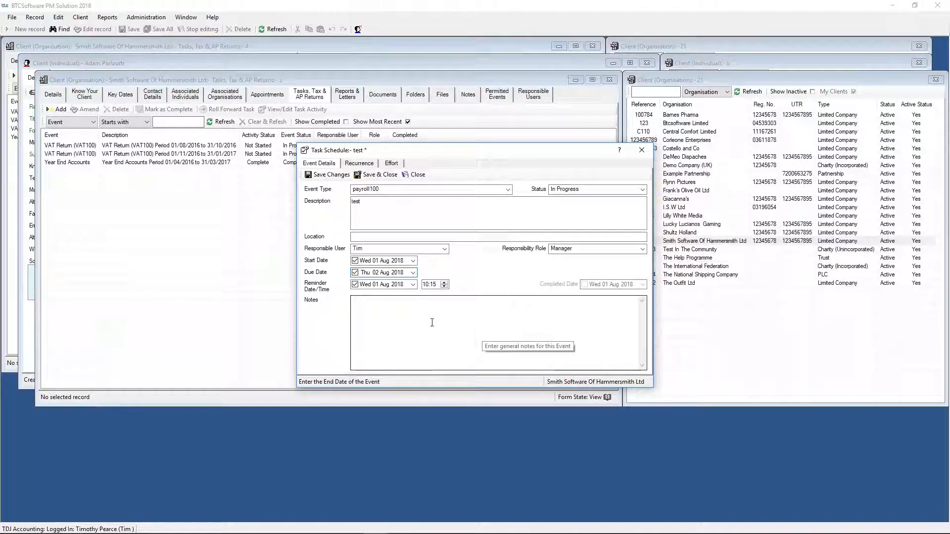
pyautogui.click(428, 287)
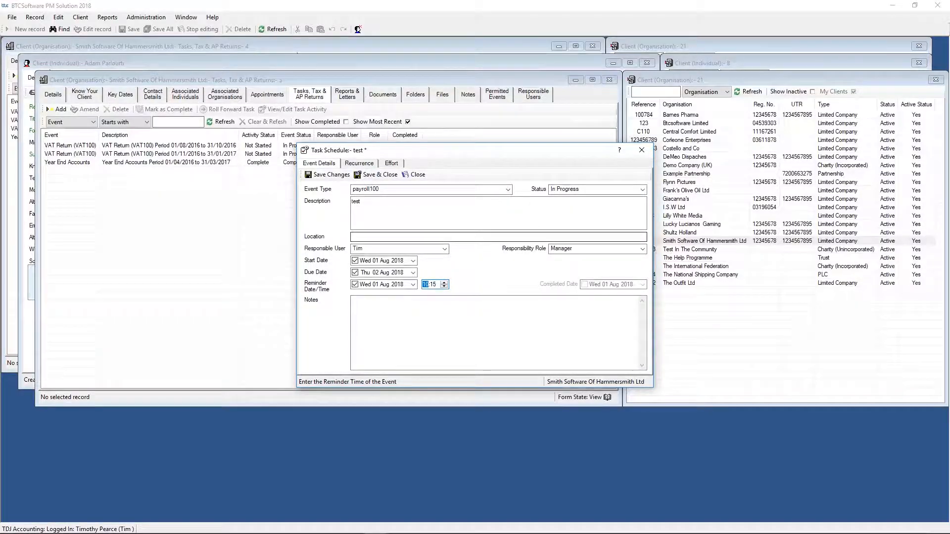
# - Set the task to recur monthly on day 1 of every 3 months
pyautogui.click(359, 163)
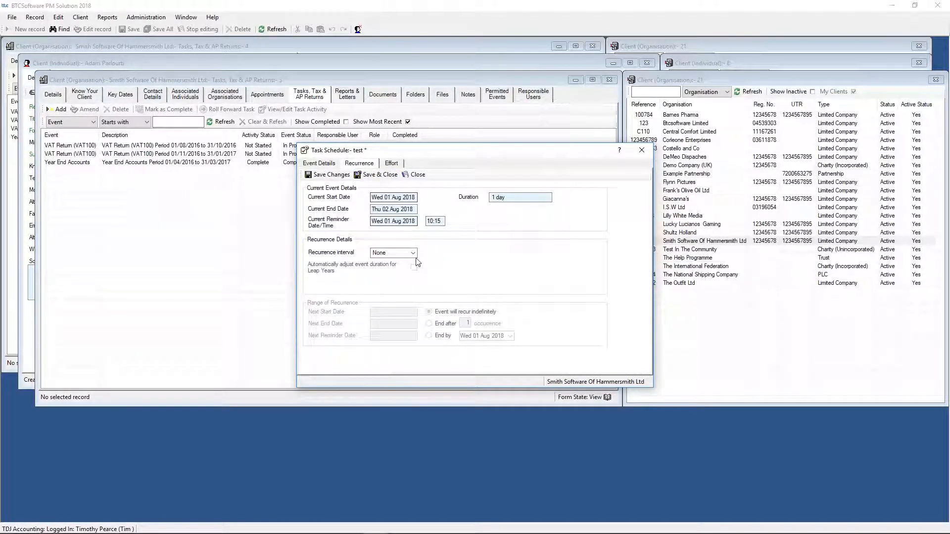
pyautogui.click(412, 253)
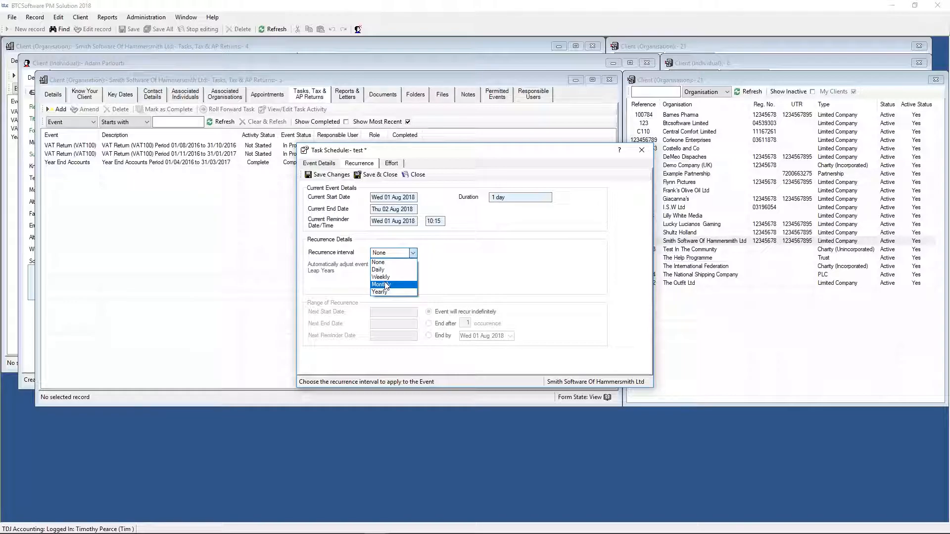
pyautogui.click(397, 285)
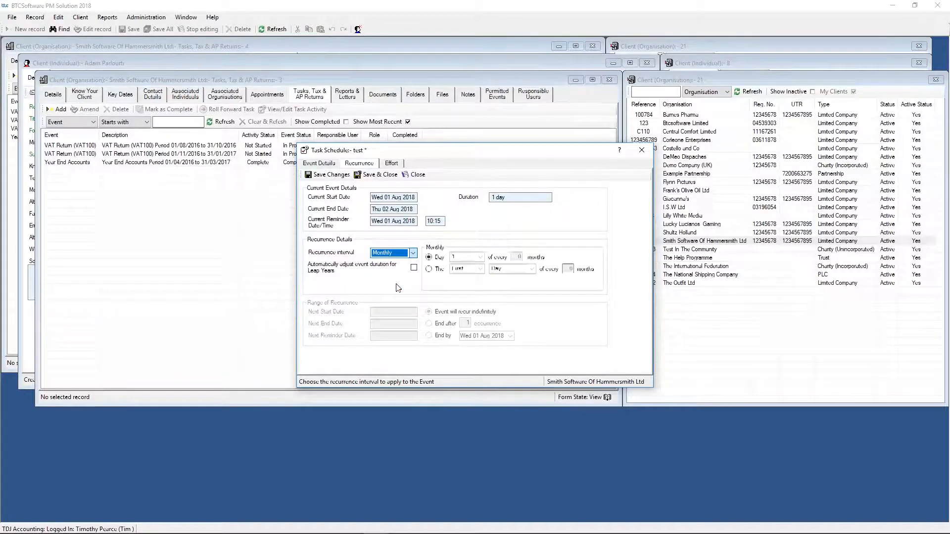
pyautogui.click(519, 257)
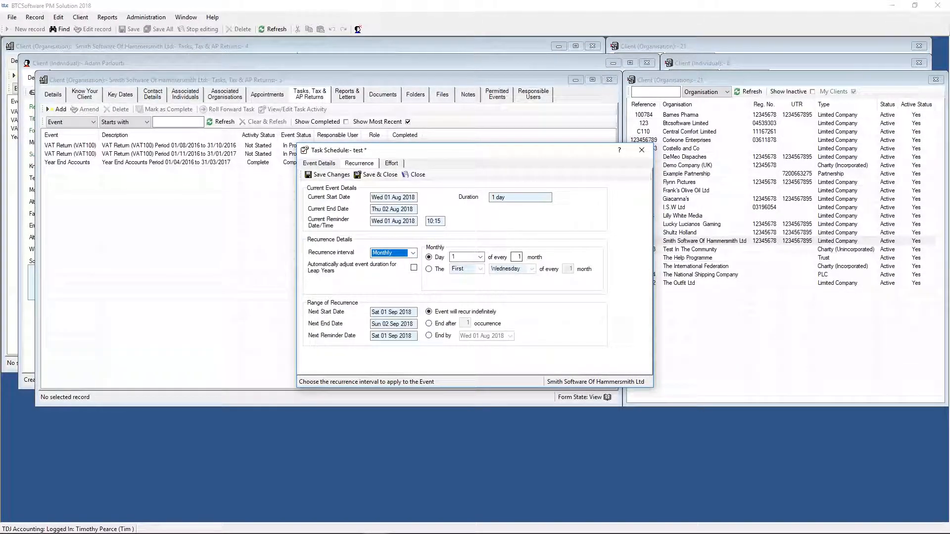
pyautogui.press('BackSpace')
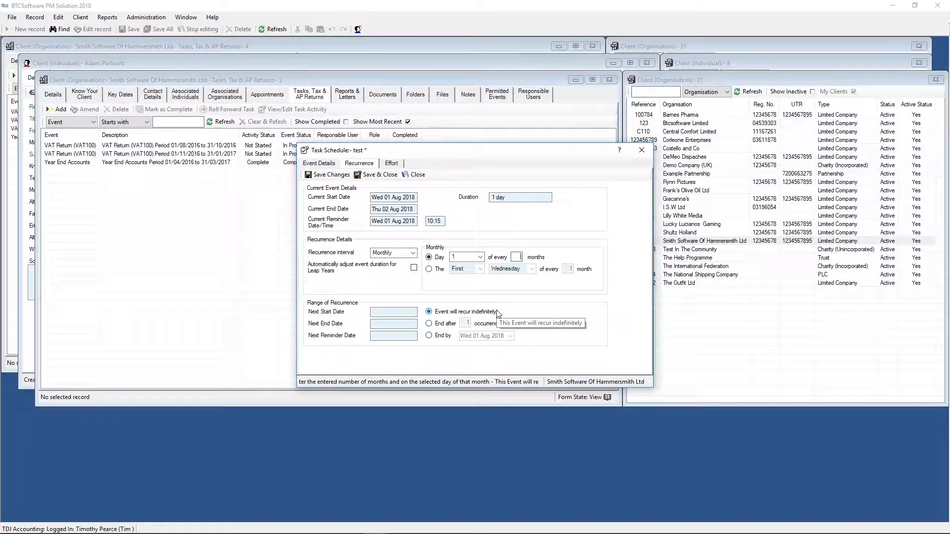
pyautogui.write('3')
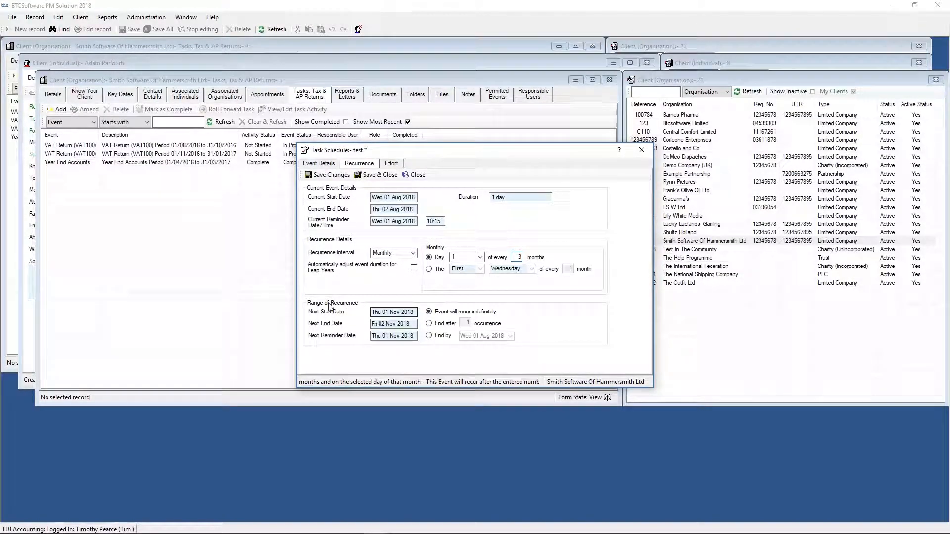
# - Change the task's recurrence to every 6 months, and save and close the task
pyautogui.press('BackSpace')
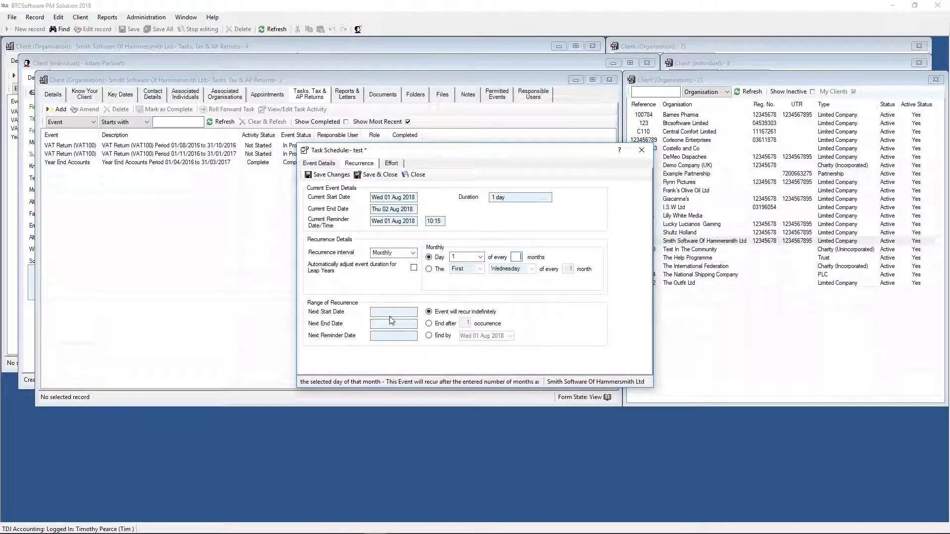
pyautogui.write('6')
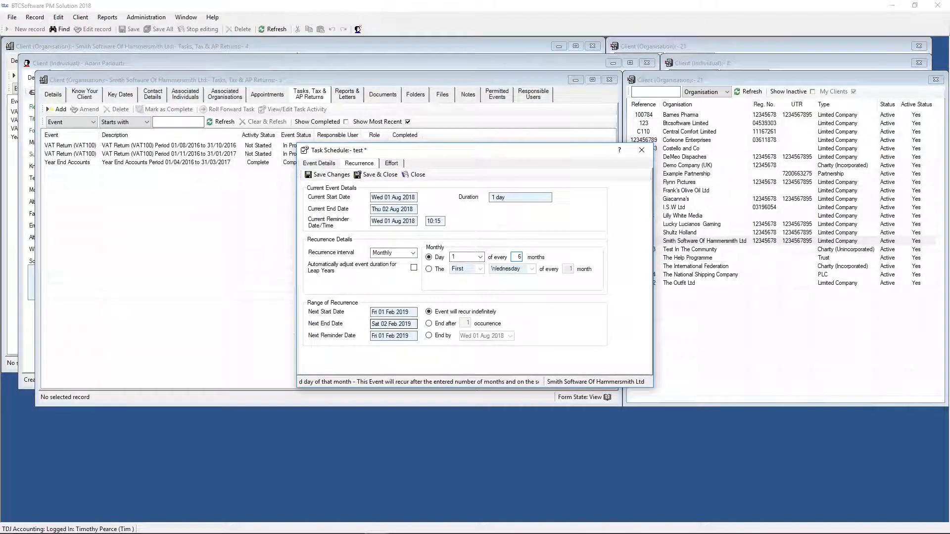
pyautogui.click(378, 174)
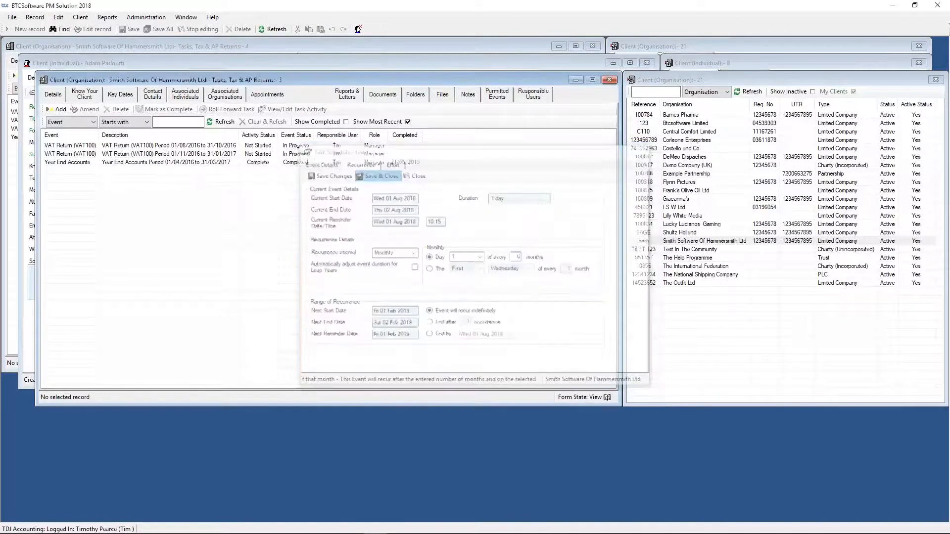
# - Reopen the Pending Events report, filter it to events starting with "pay", and sort the list by event
pyautogui.click(107, 16)
pyautogui.click(134, 133)
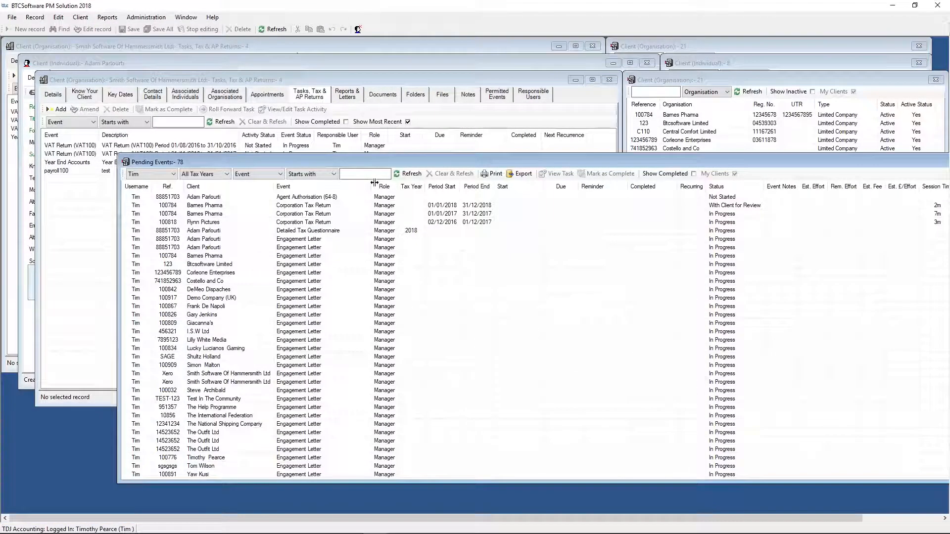
pyautogui.click(342, 174)
pyautogui.write('Pay')
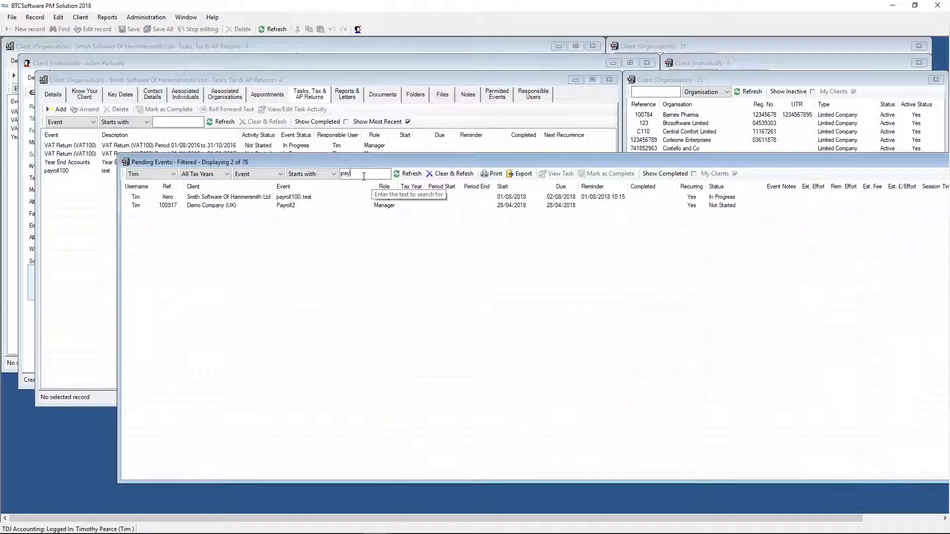
pyautogui.click(283, 187)
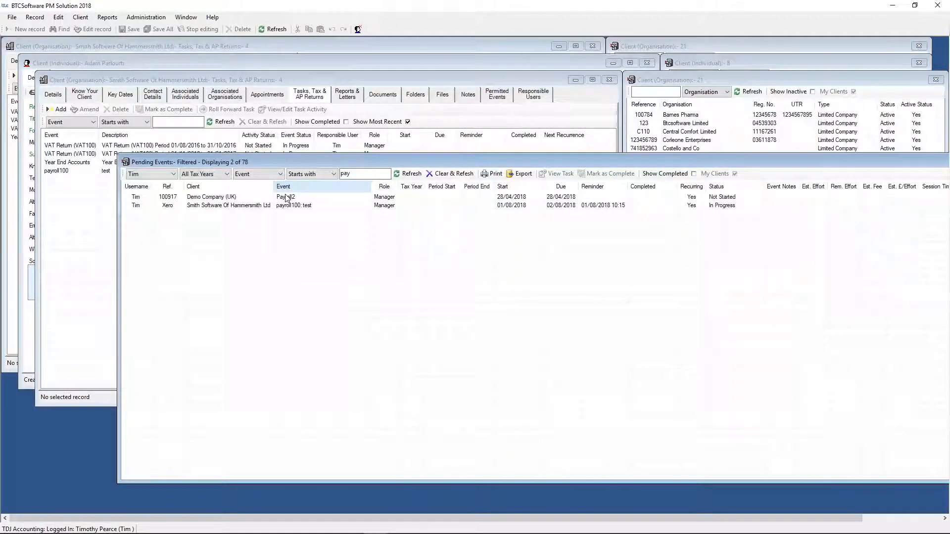
# - Select the payroll100 task in the Pending Events report, view its remaining columns, and close the report
pyautogui.click(266, 206)
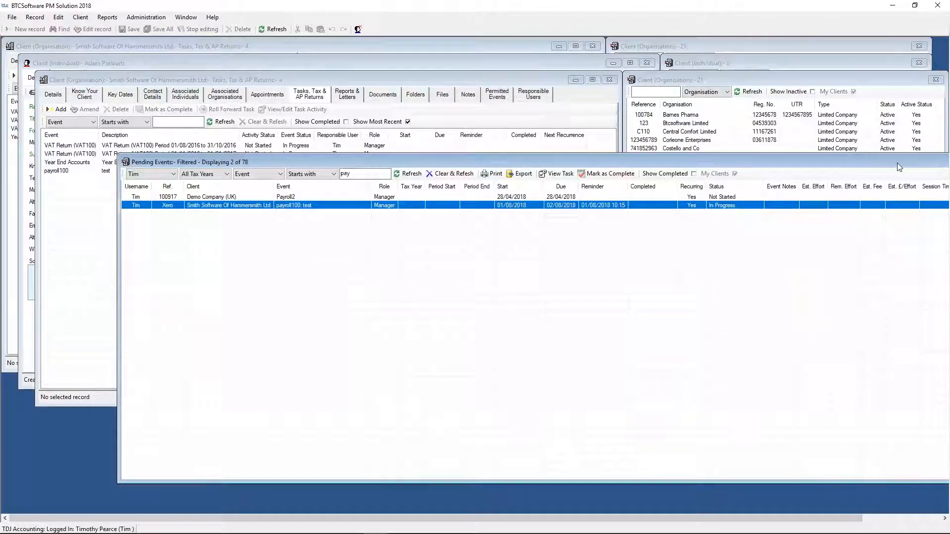
pyautogui.moveTo(898, 167); pyautogui.dragTo(642, 162)
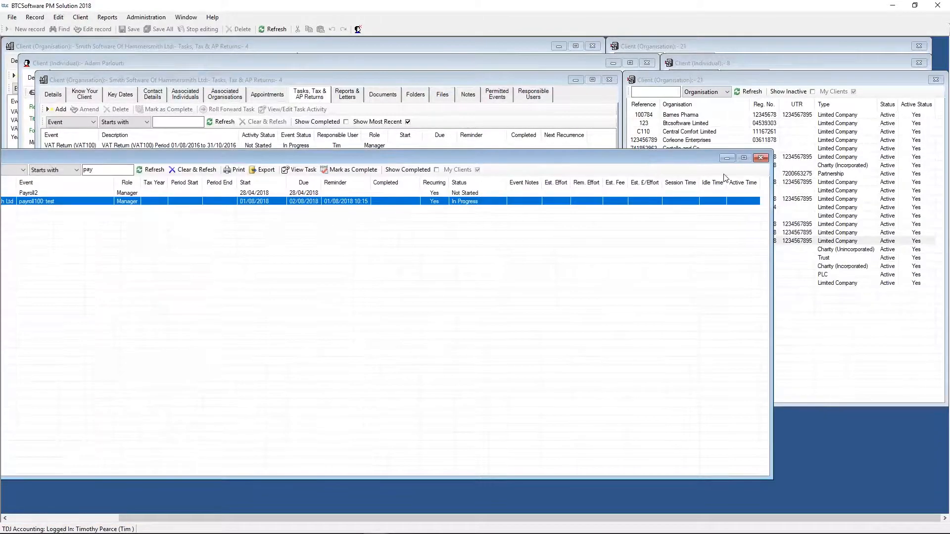
pyautogui.click(760, 158)
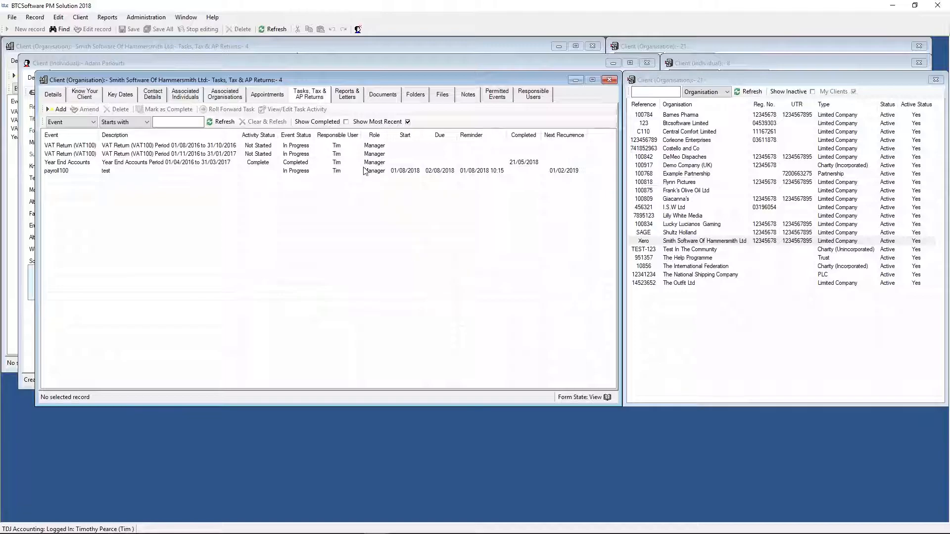
# - View the reports and letters of Smith Software Of Hammersmith Ltd and open the client letter template records
pyautogui.click(349, 95)
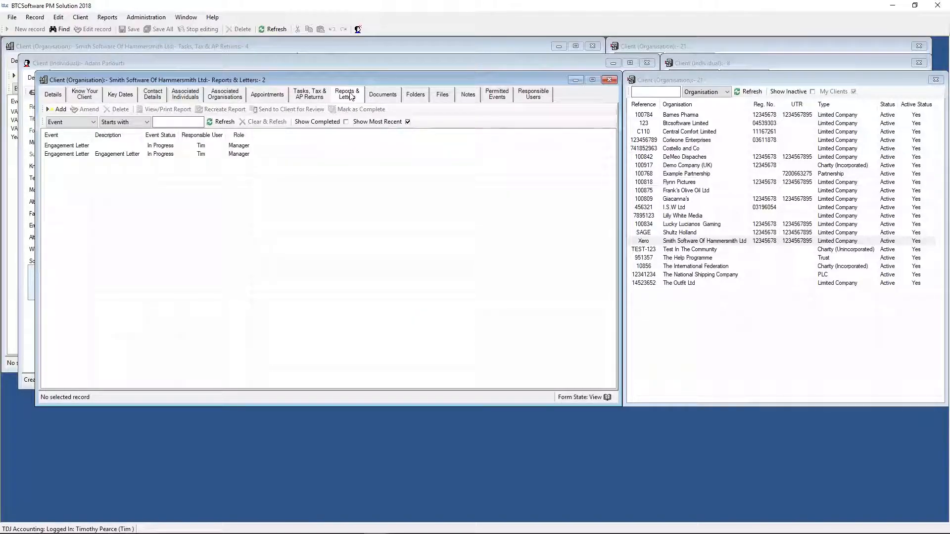
pyautogui.click(145, 18)
pyautogui.moveTo(178, 50)
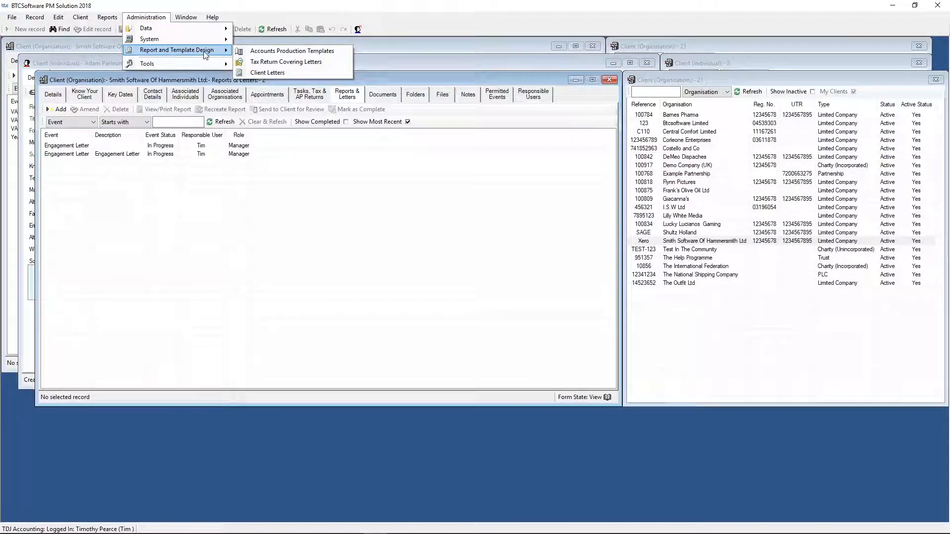
pyautogui.click(264, 73)
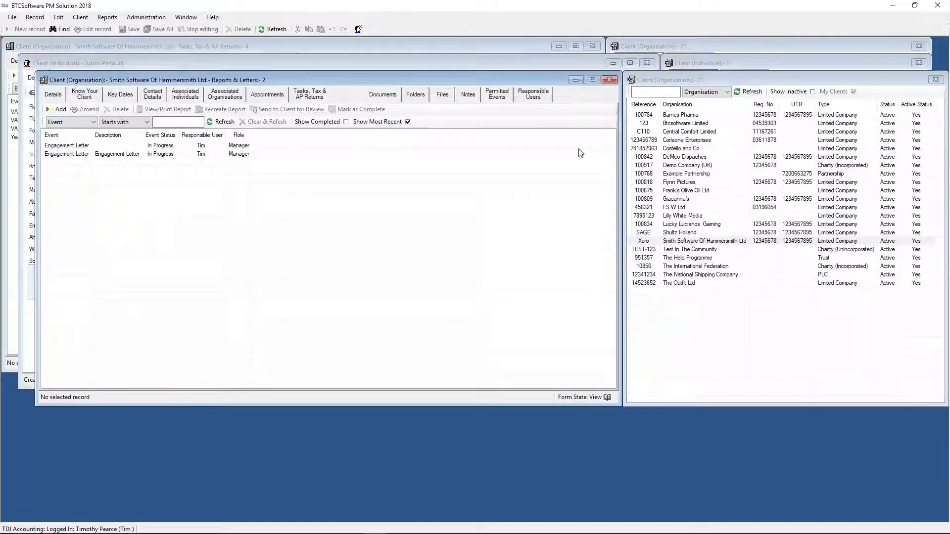
# - Review the client letter templates, including Detailed Tax Questionnaire, Engagement Letter, January SA Payment Reminder Letter and Simple Tax Questionnaire, and close their windows
pyautogui.click(359, 141)
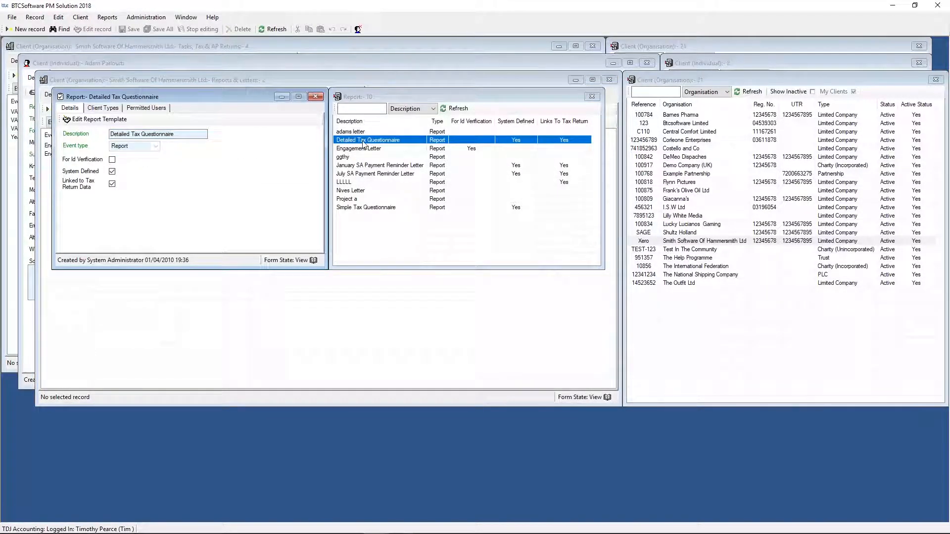
pyautogui.click(362, 133)
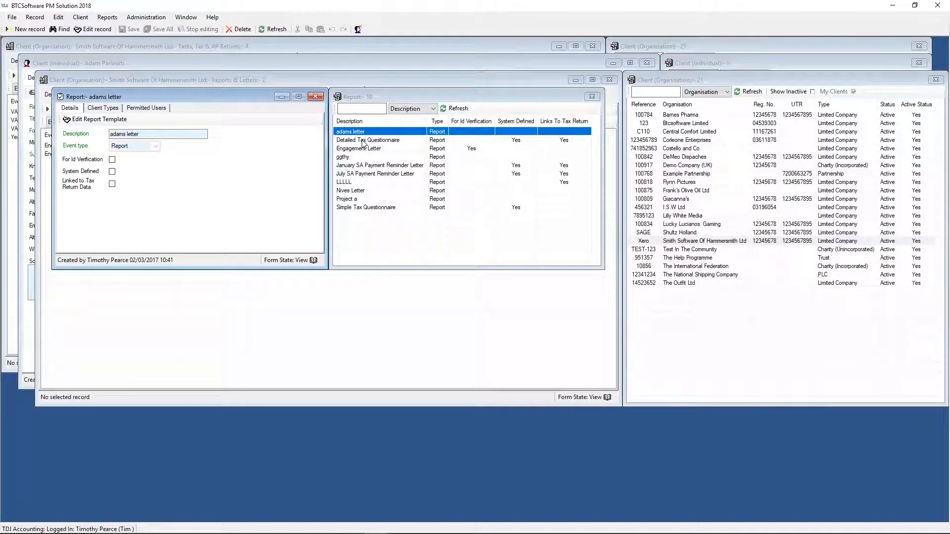
pyautogui.click(362, 140)
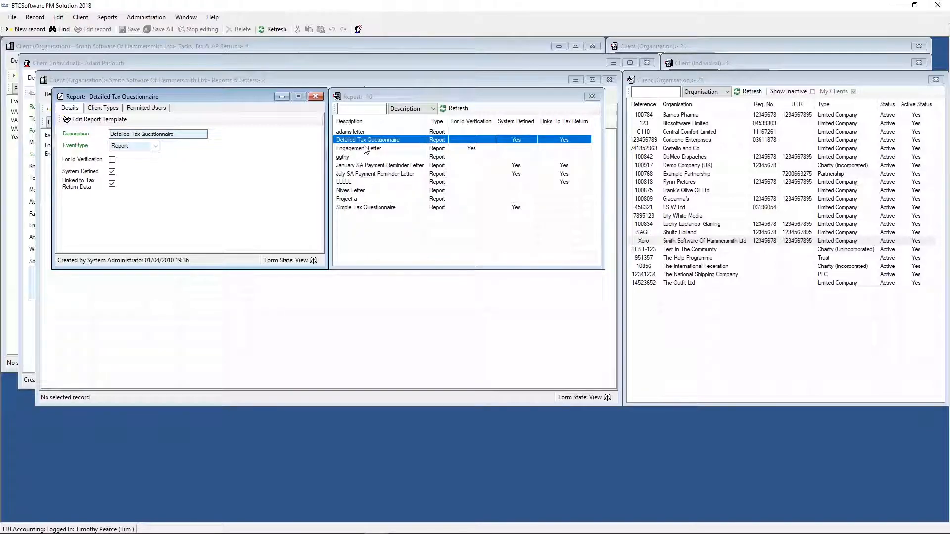
pyautogui.click(364, 148)
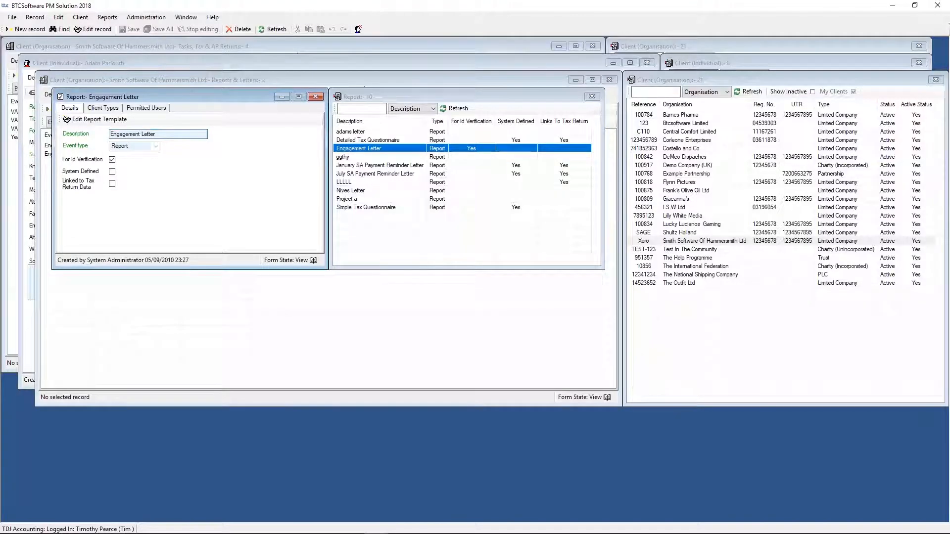
pyautogui.click(380, 174)
pyautogui.click(381, 166)
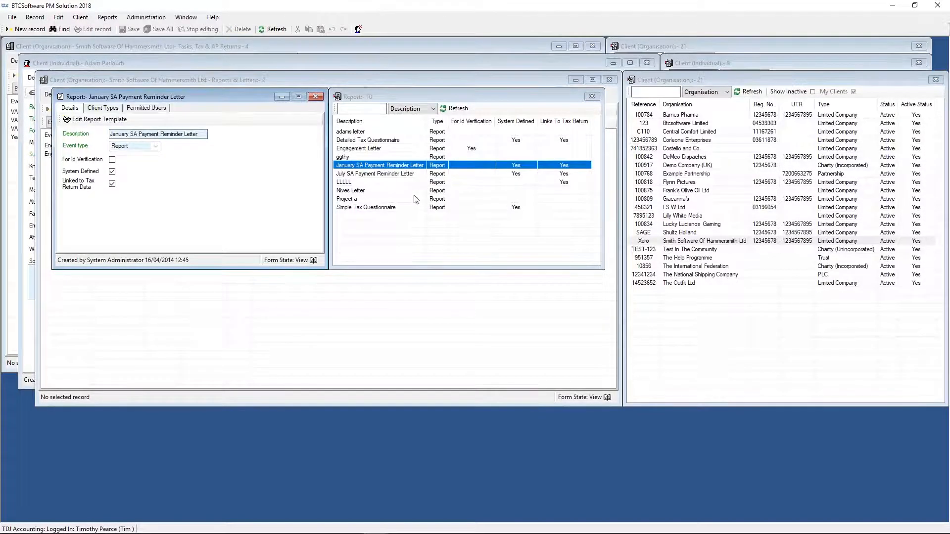
pyautogui.click(386, 208)
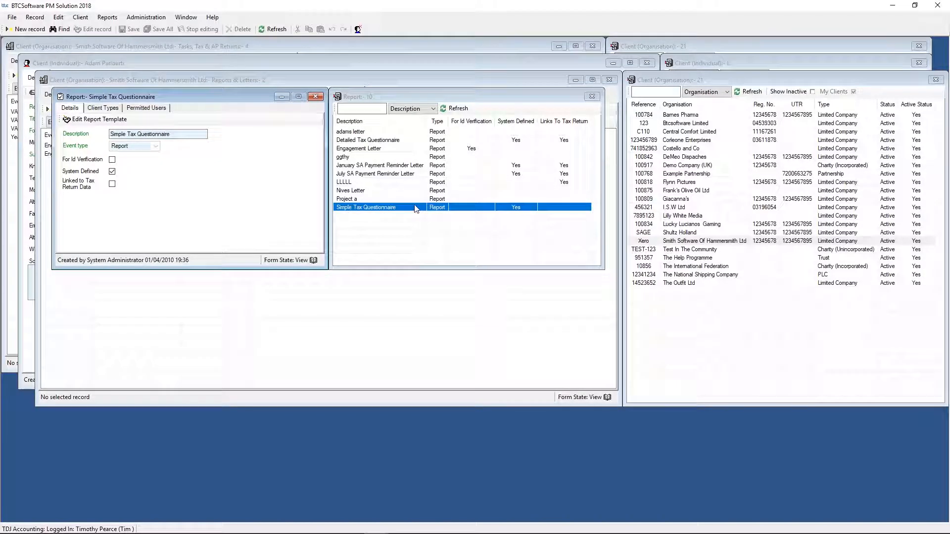
pyautogui.click(591, 95)
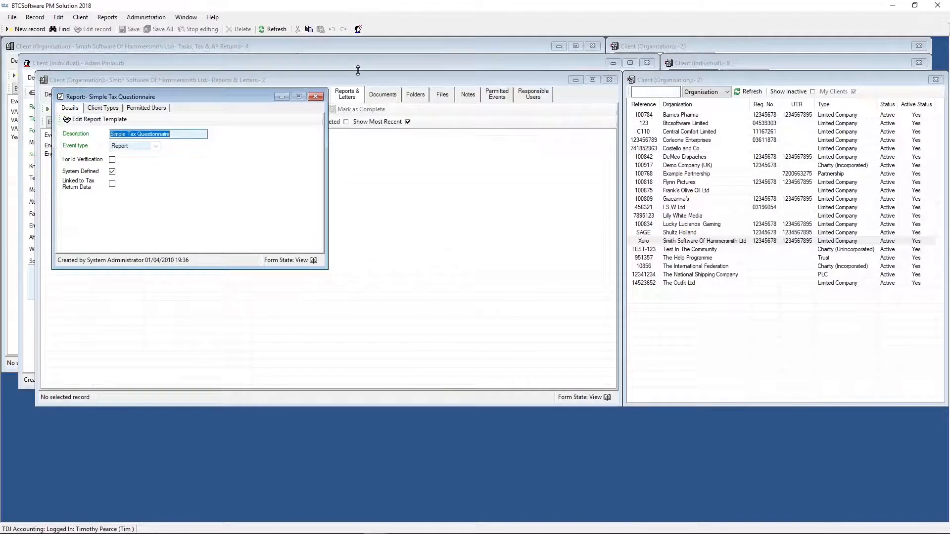
pyautogui.click(316, 96)
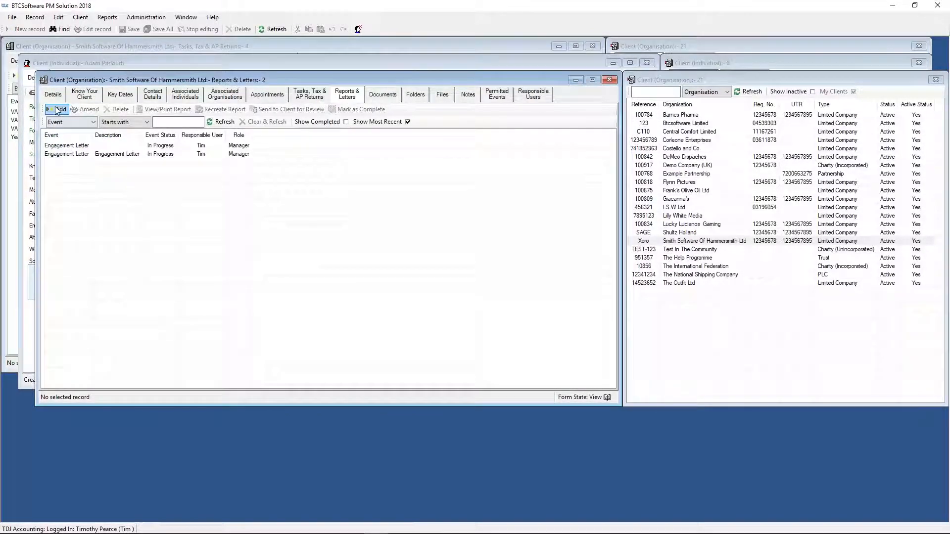
# - Start a new report schedule for the client with event type Engagement Letter, and close it without saving
pyautogui.click(57, 110)
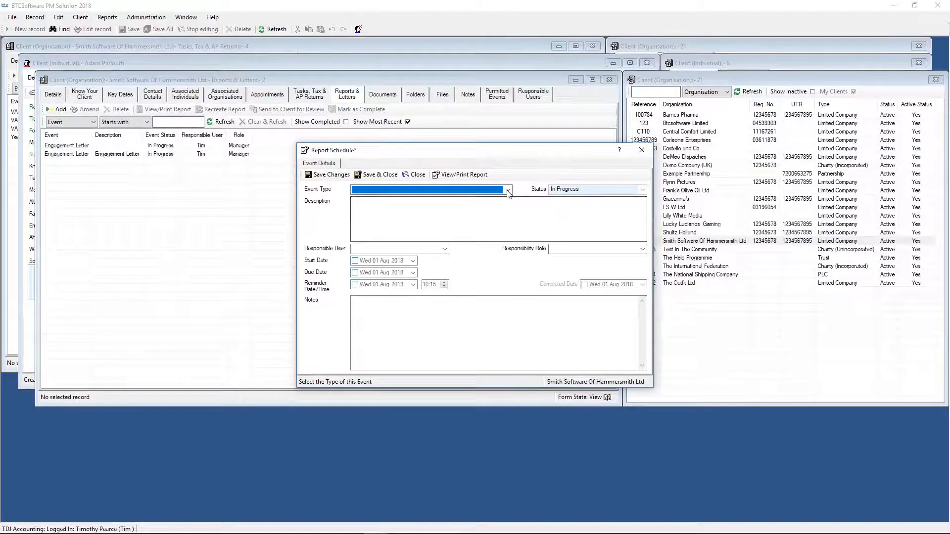
pyautogui.click(507, 190)
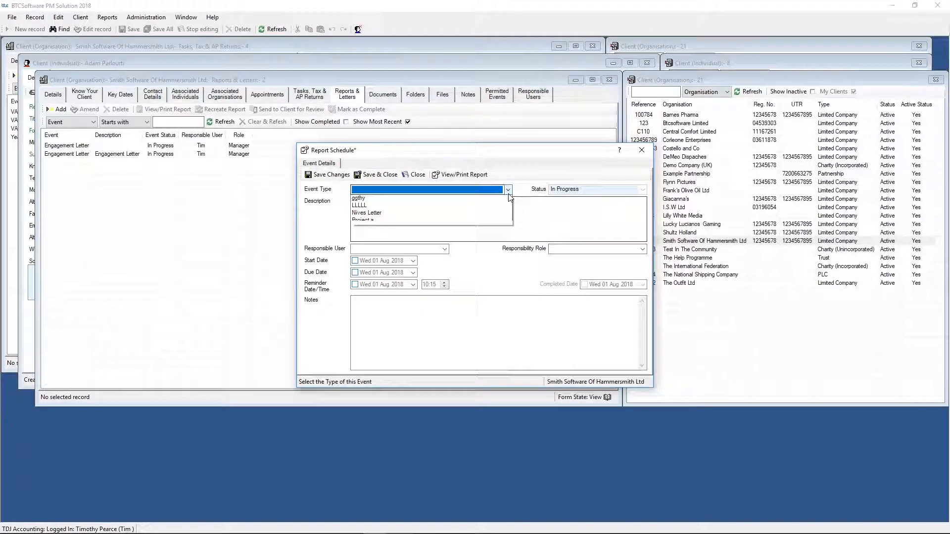
pyautogui.click(445, 205)
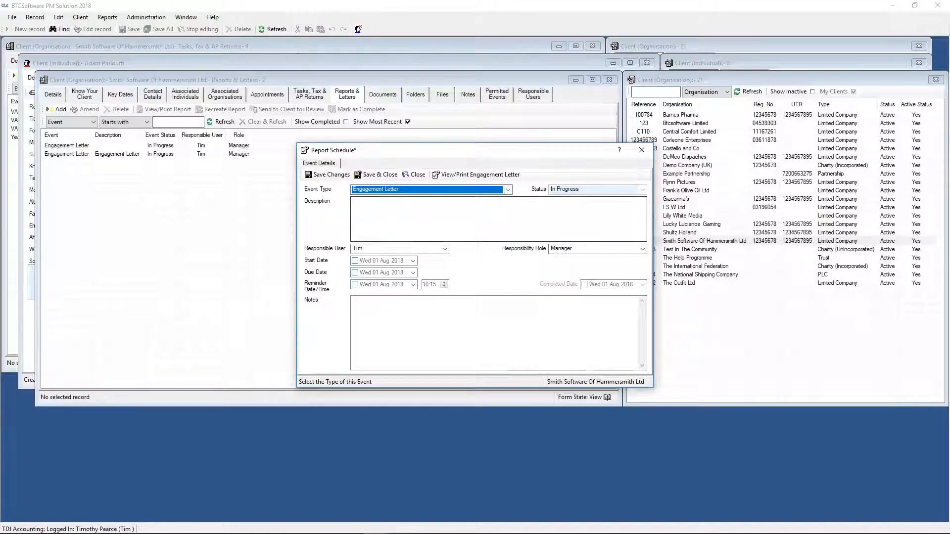
pyautogui.click(641, 150)
pyautogui.click(506, 308)
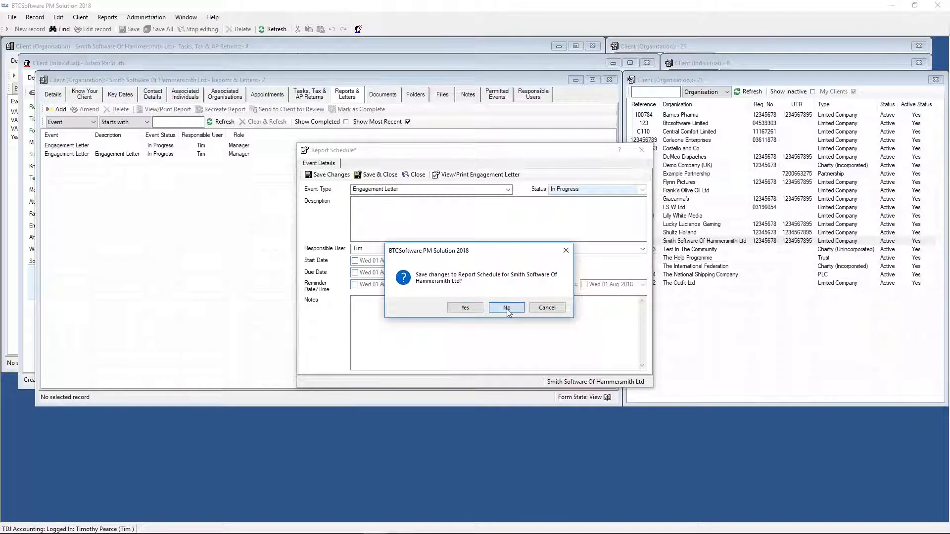
# - Start a bulk report creation with report type Engagement Letter and add all clients to the selection
pyautogui.click(80, 18)
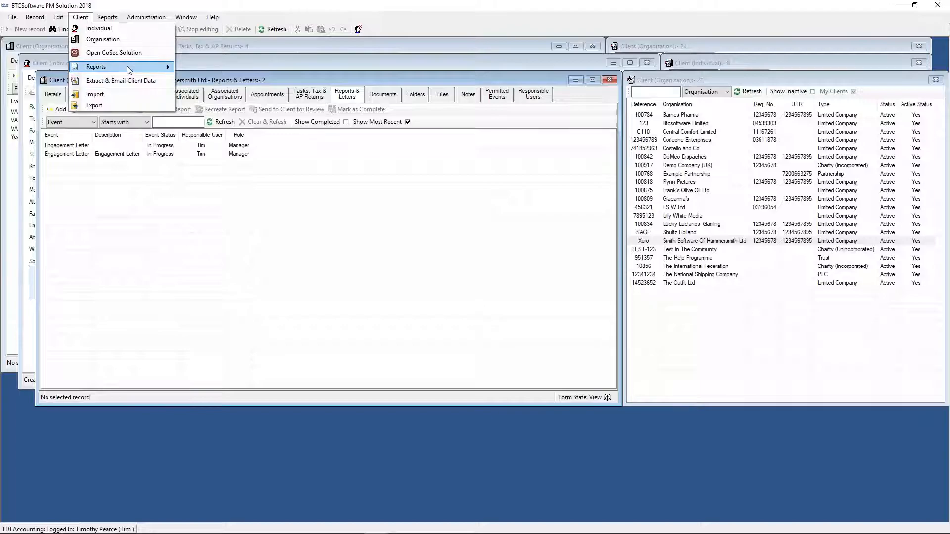
pyautogui.moveTo(127, 68)
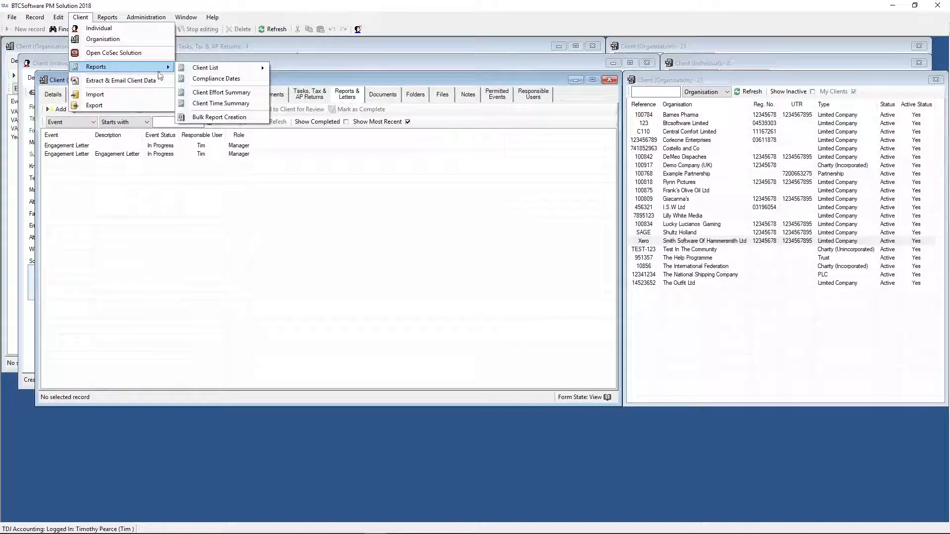
pyautogui.click(222, 119)
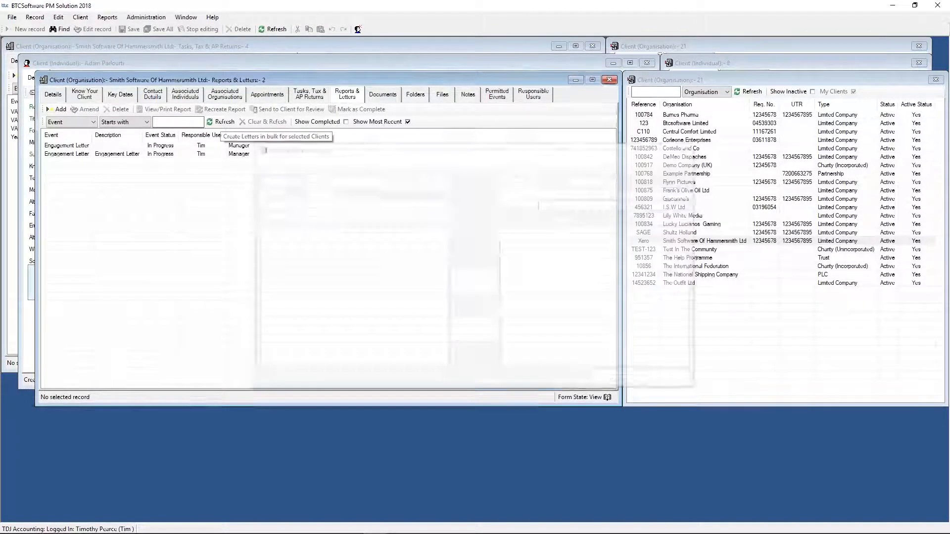
pyautogui.click(444, 181)
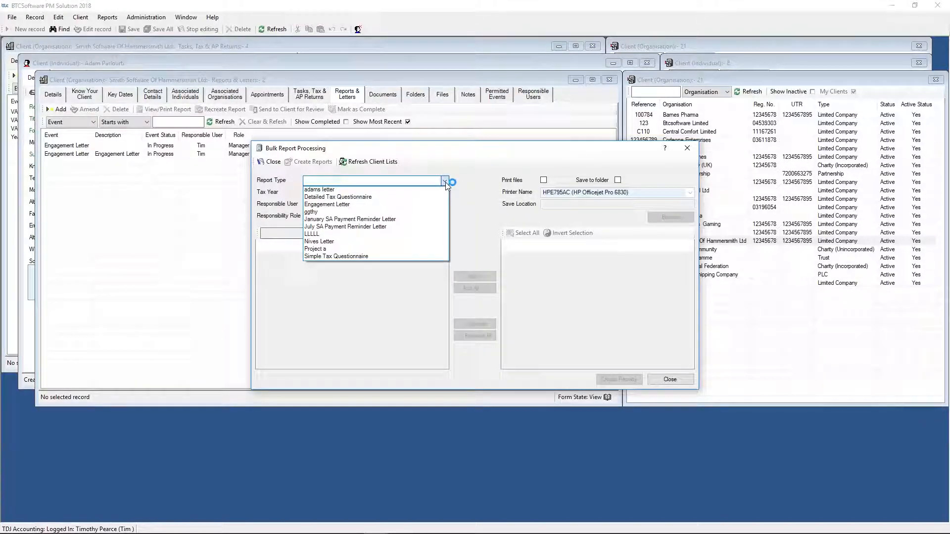
pyautogui.click(390, 205)
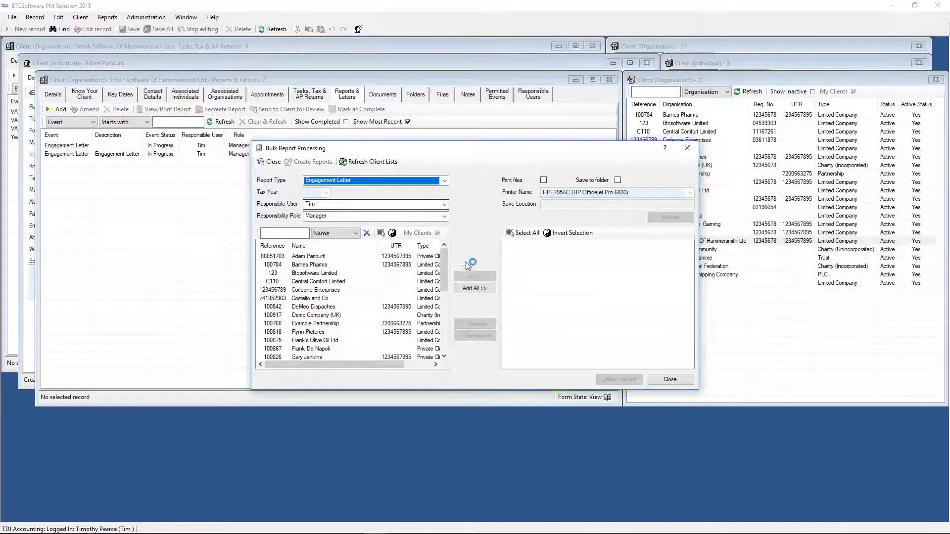
pyautogui.click(475, 287)
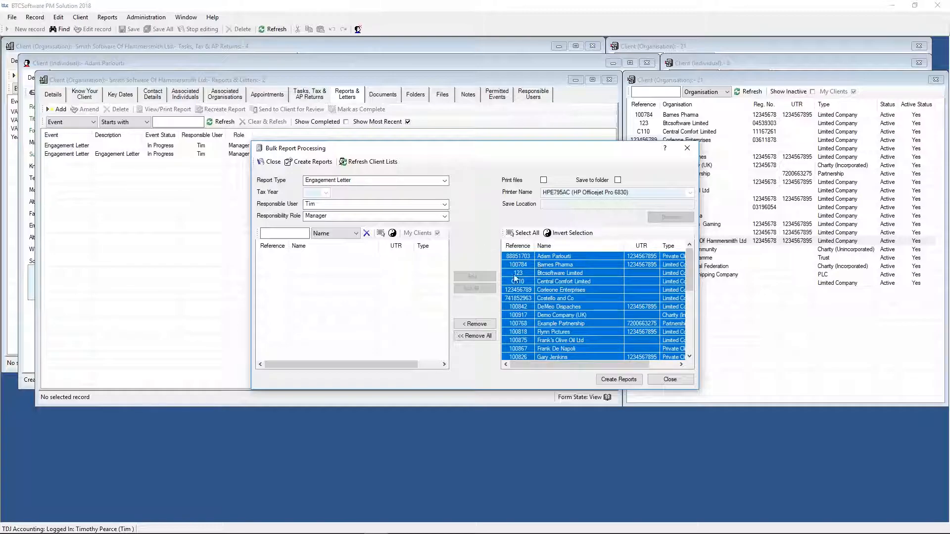
# - Remove DeMeo Dispaches, Flynn Pictures, Costello and Co and Central Comfort Limited from the bulk selection, and close without creating reports
pyautogui.click(561, 306)
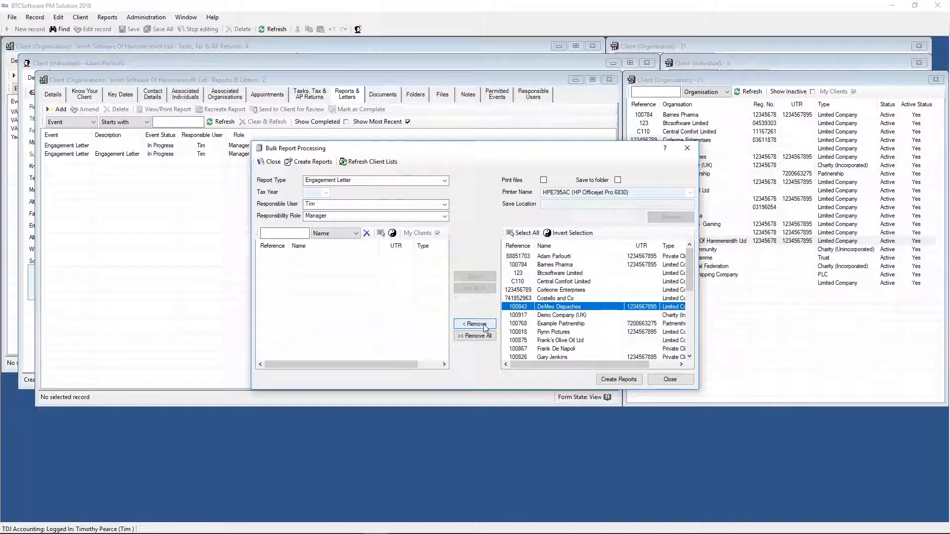
pyautogui.click(484, 325)
pyautogui.click(516, 324)
pyautogui.click(479, 324)
pyautogui.click(524, 299)
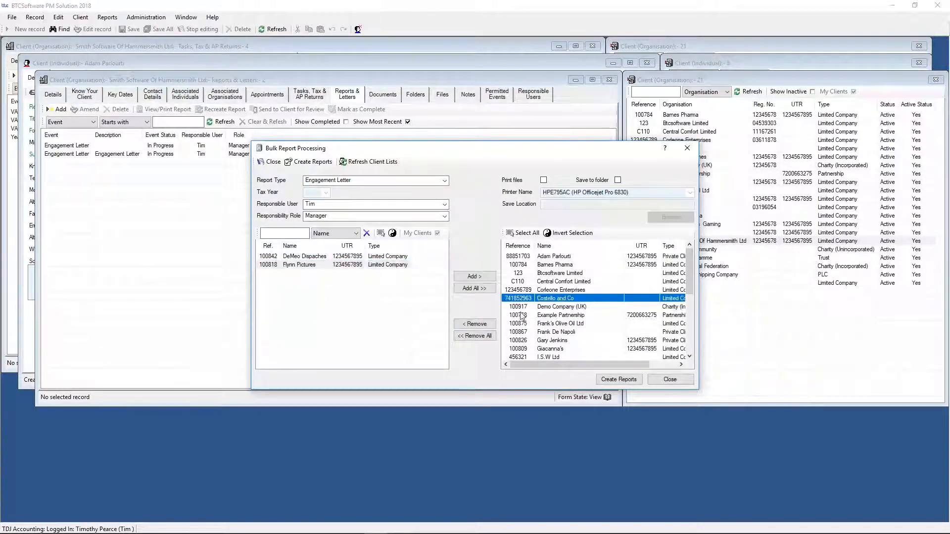
pyautogui.click(474, 324)
pyautogui.click(524, 281)
pyautogui.click(474, 324)
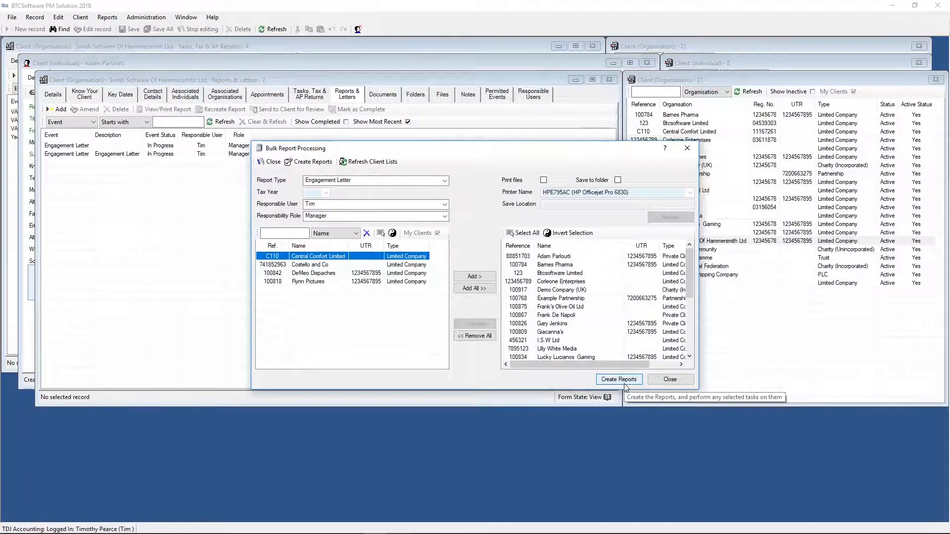
pyautogui.click(687, 151)
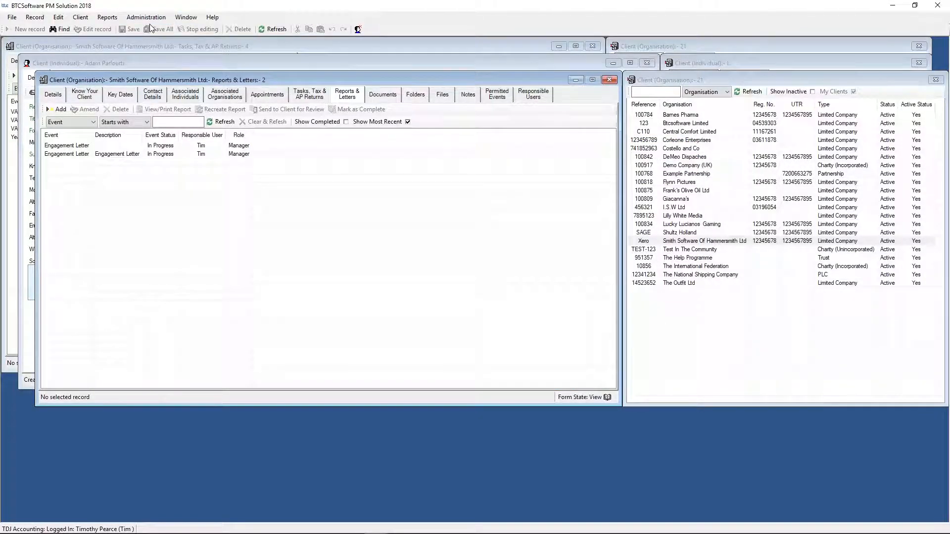
# - View the client's main details, and open the global Individual Tax Return Covering Letter template for editing
pyautogui.click(53, 94)
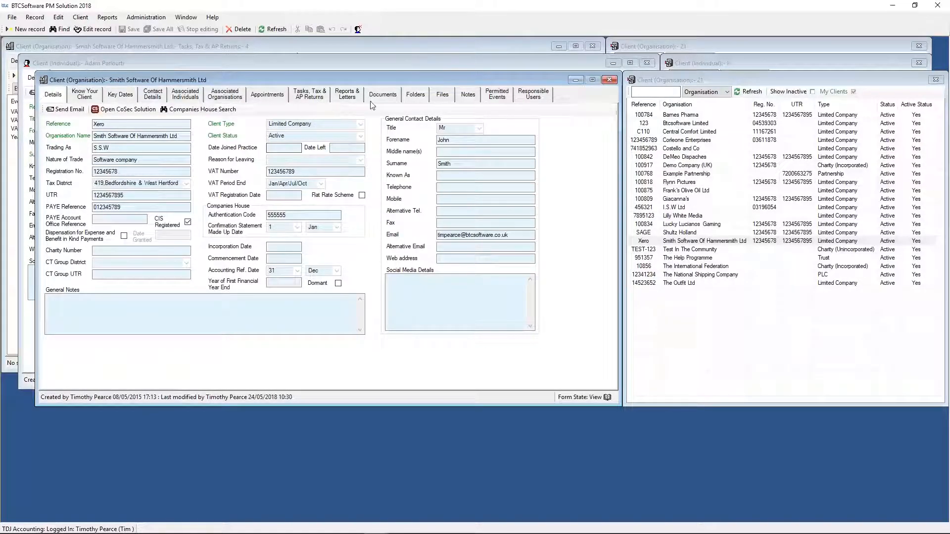
pyautogui.click(146, 17)
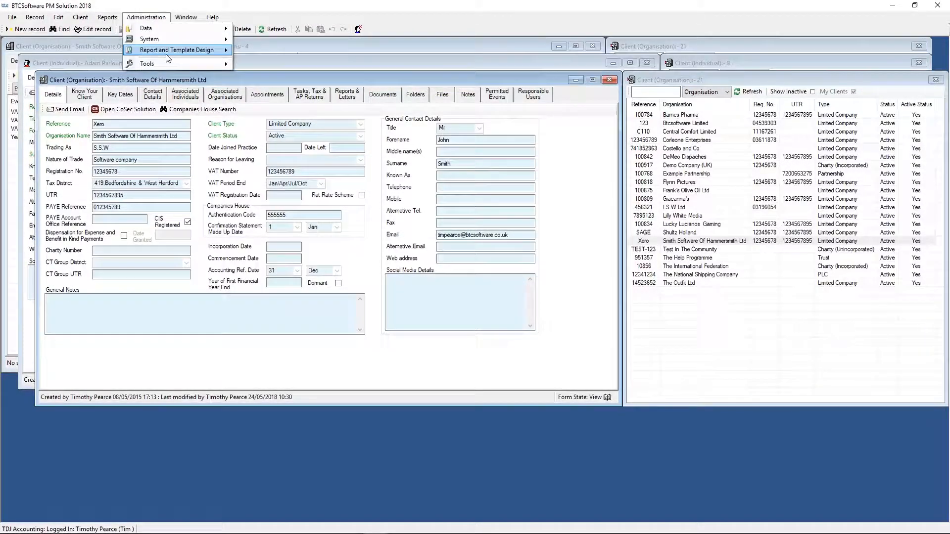
pyautogui.moveTo(193, 57)
pyautogui.click(295, 62)
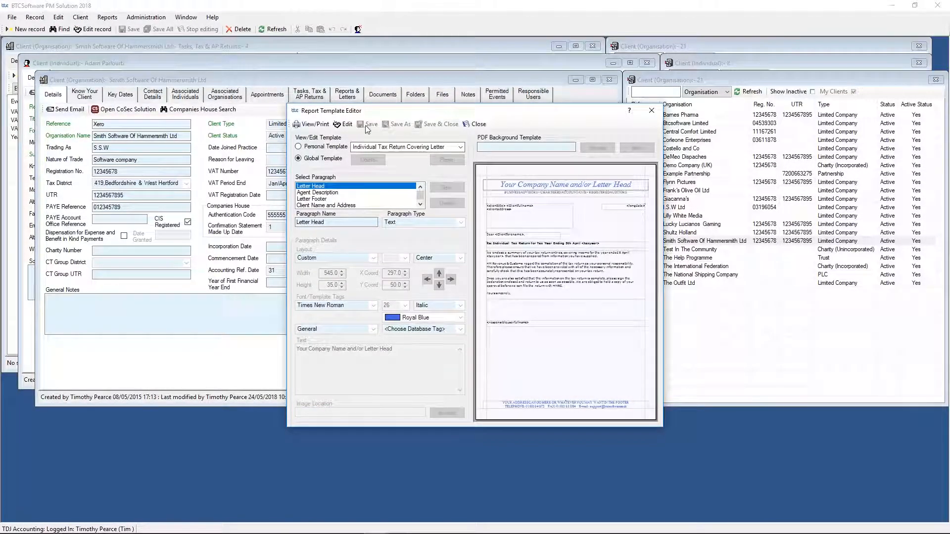
pyautogui.click(345, 125)
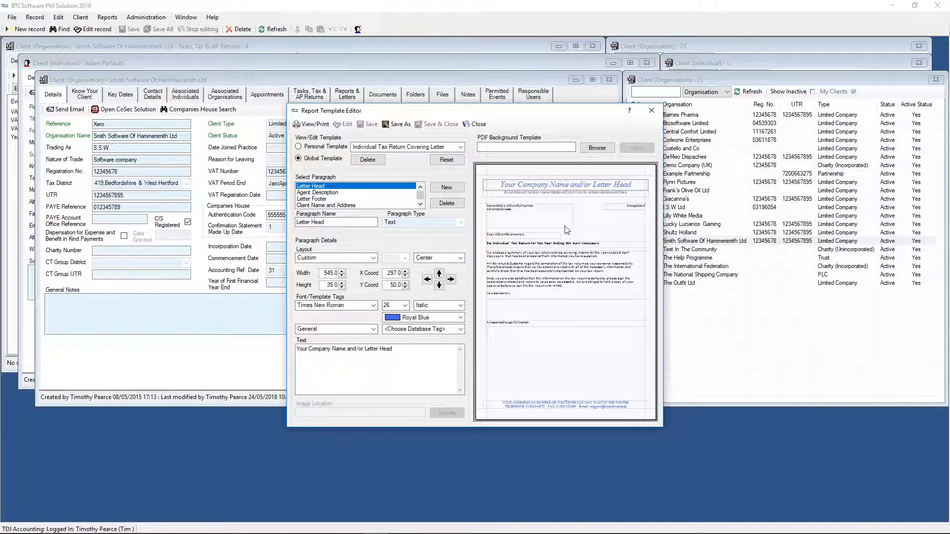
# - Review the database tags offered for the General and Tax Return categories, and close the report template editor
pyautogui.click(374, 329)
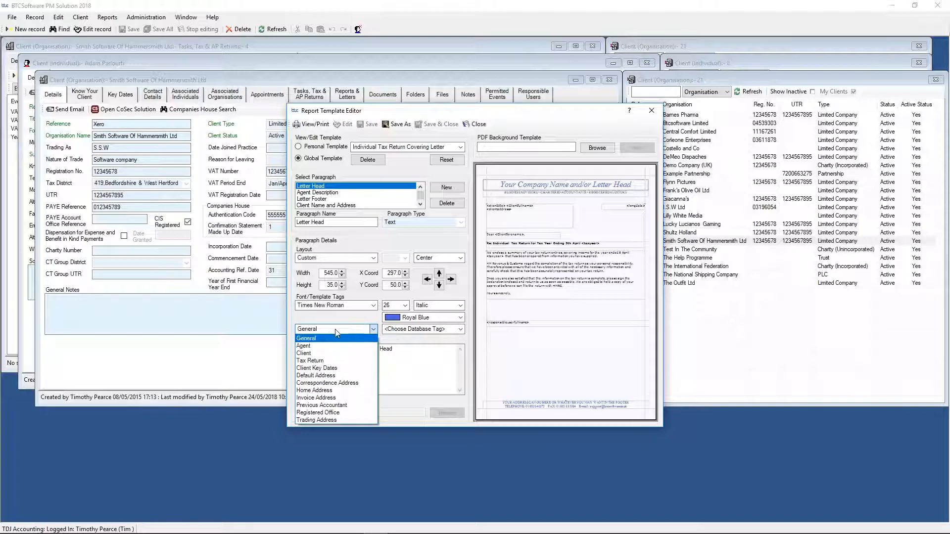
pyautogui.click(329, 341)
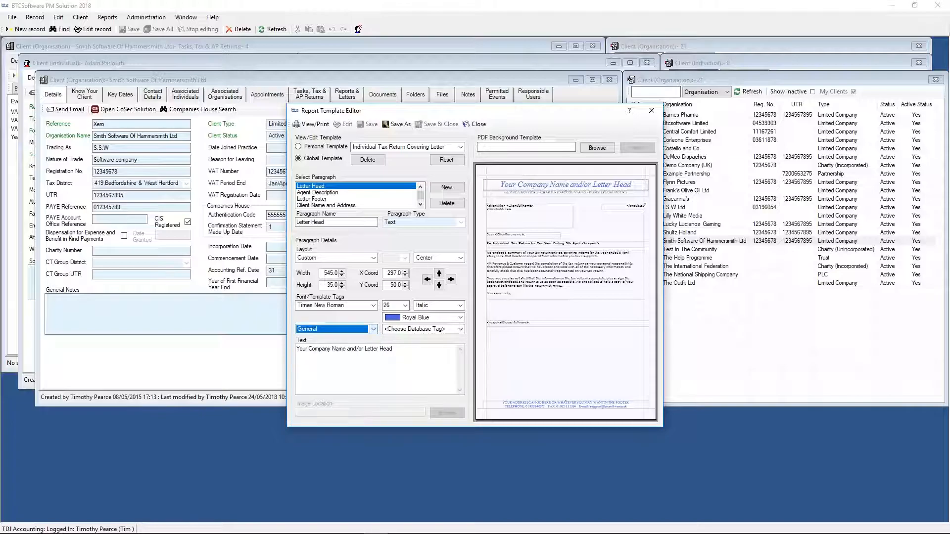
pyautogui.click(461, 329)
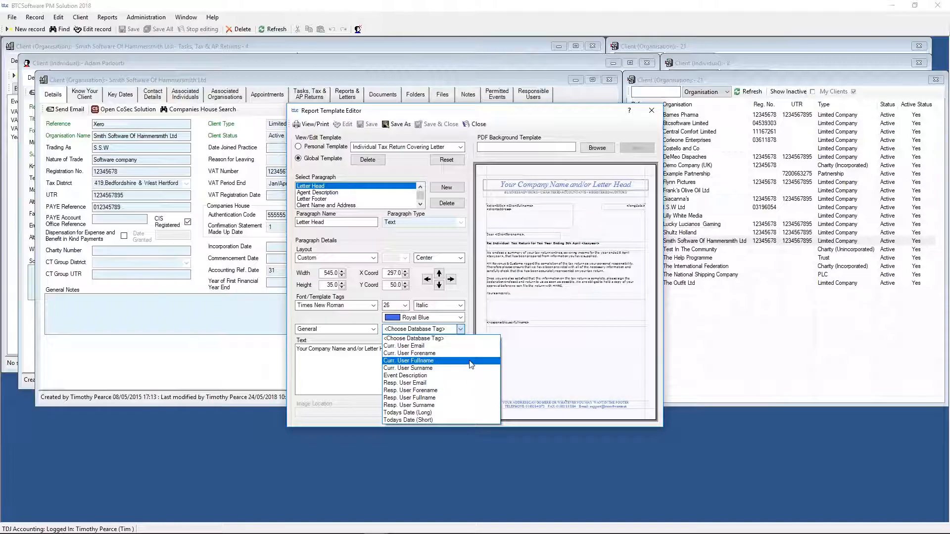
pyautogui.click(371, 329)
pyautogui.click(373, 329)
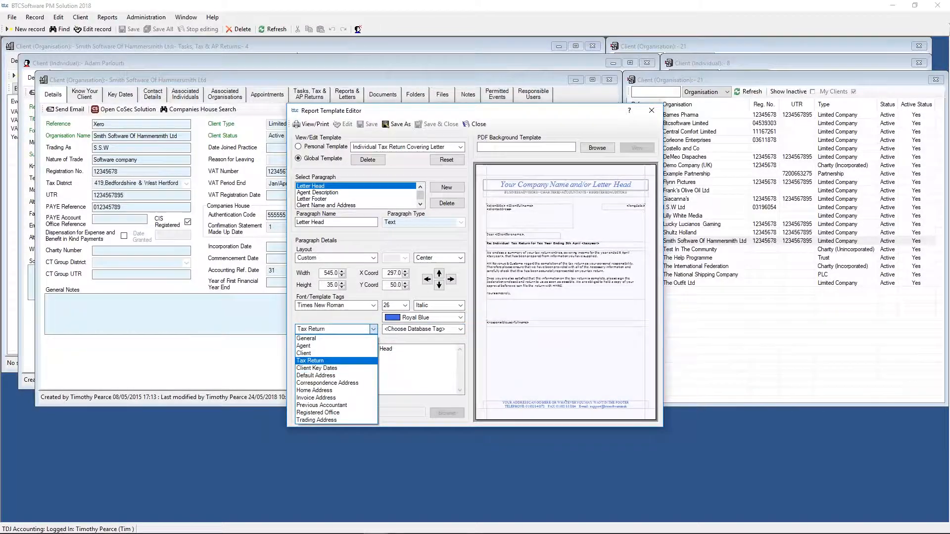
pyautogui.click(324, 361)
pyautogui.click(459, 330)
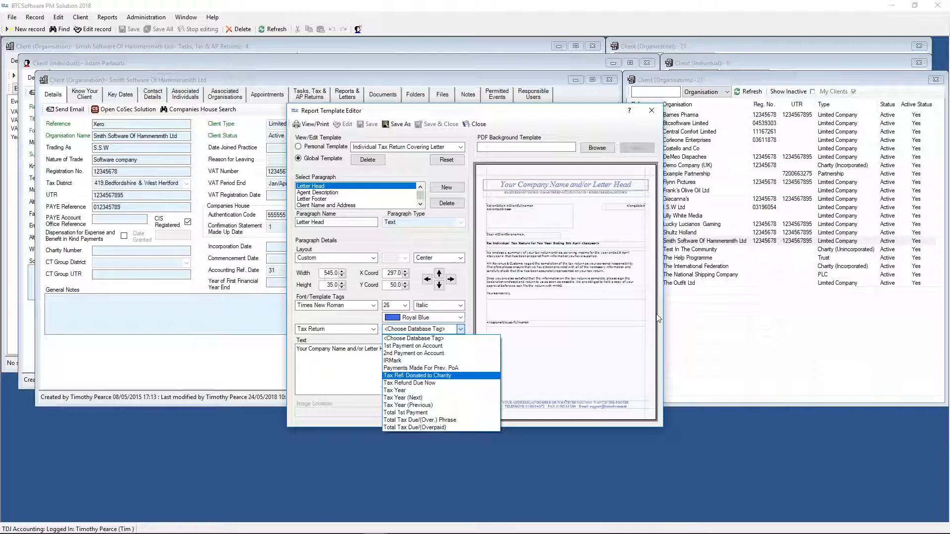
pyautogui.click(651, 112)
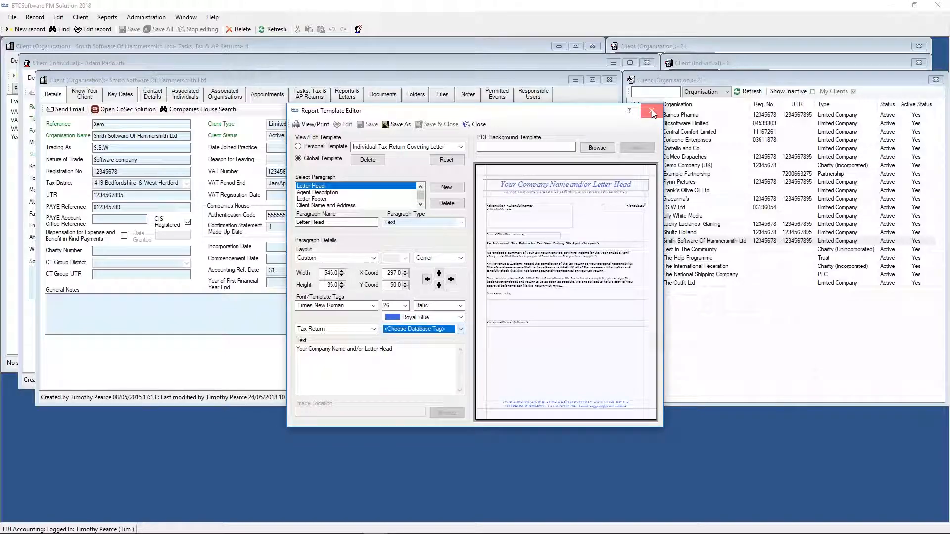
pyautogui.click(651, 112)
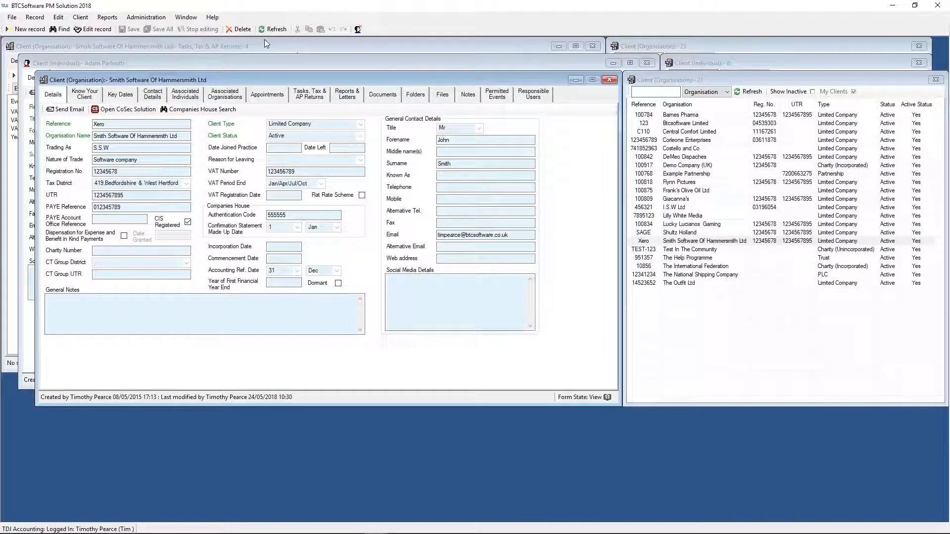
# - View the client's reports and letters, documents and folders, including the contents of the 2019 folder
pyautogui.click(346, 97)
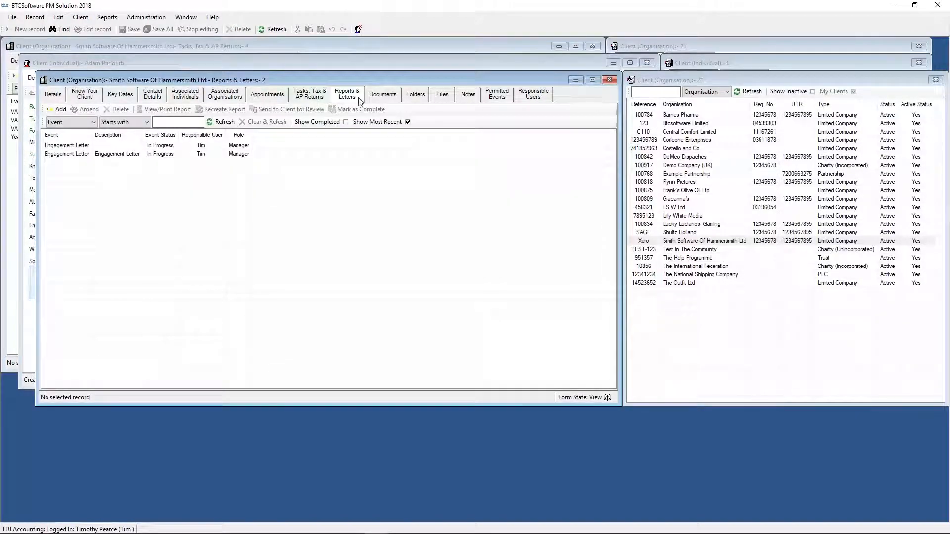
pyautogui.click(385, 101)
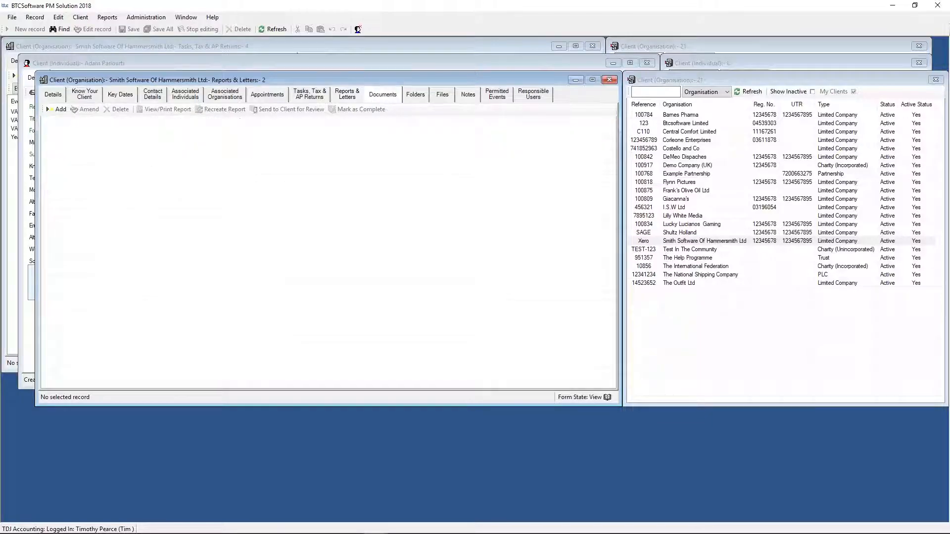
pyautogui.click(405, 99)
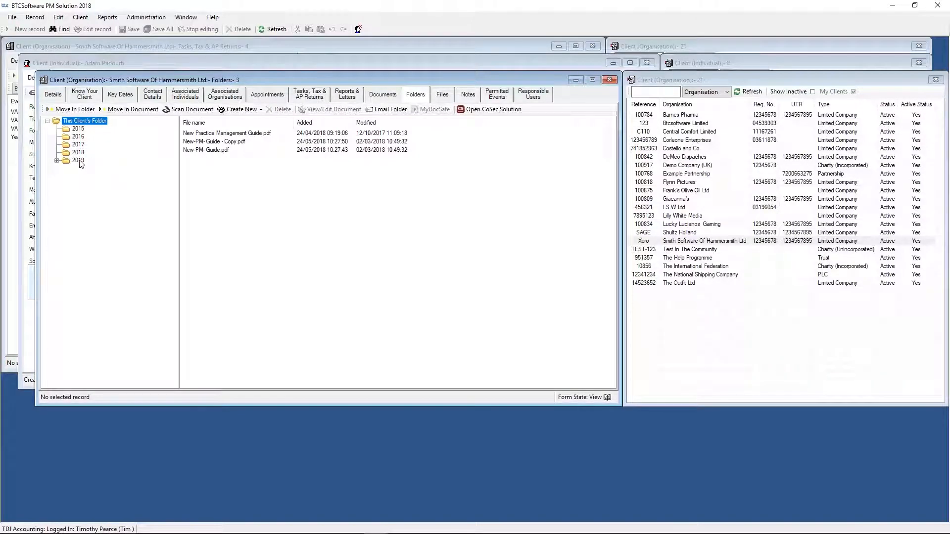
pyautogui.click(78, 161)
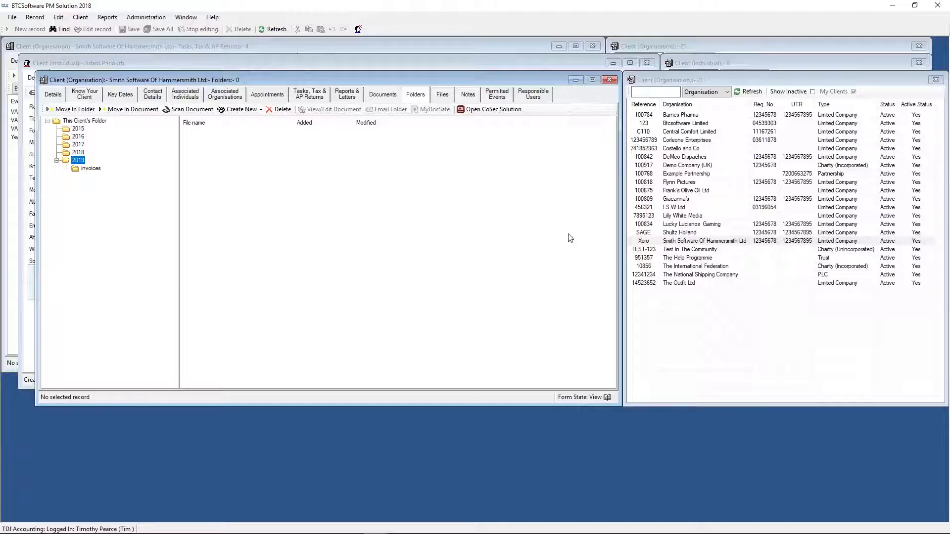
pyautogui.click(685, 243)
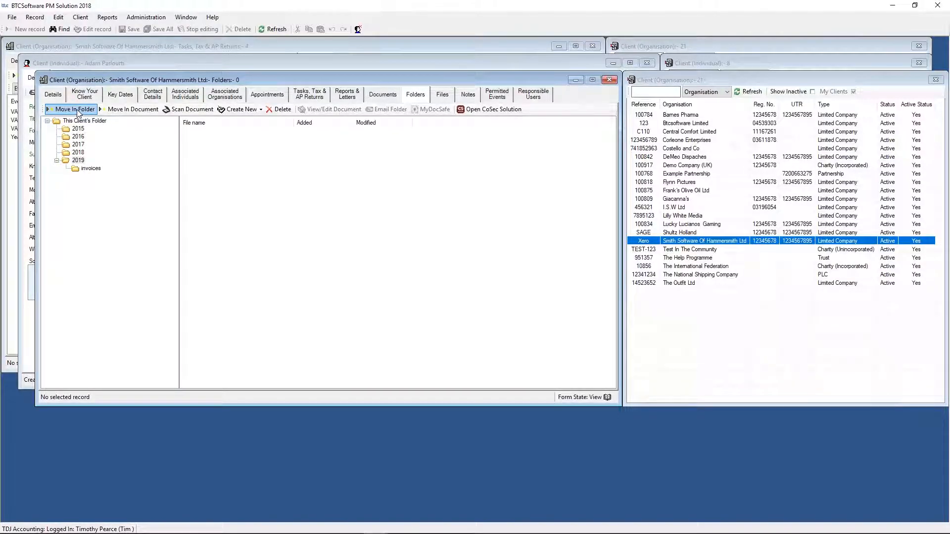
# - Create a new folder inside the client's 2019 folder and name it invoice2
pyautogui.click(77, 161)
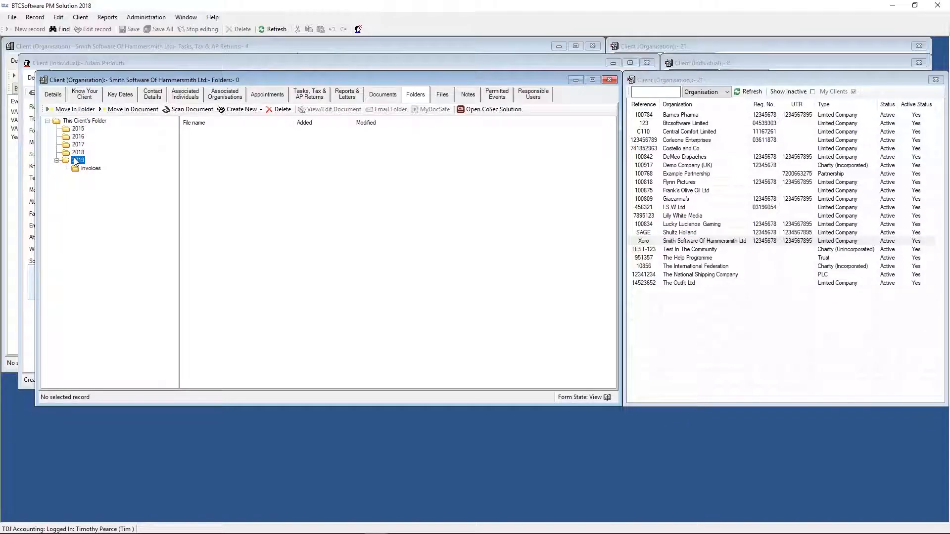
pyautogui.click(259, 110)
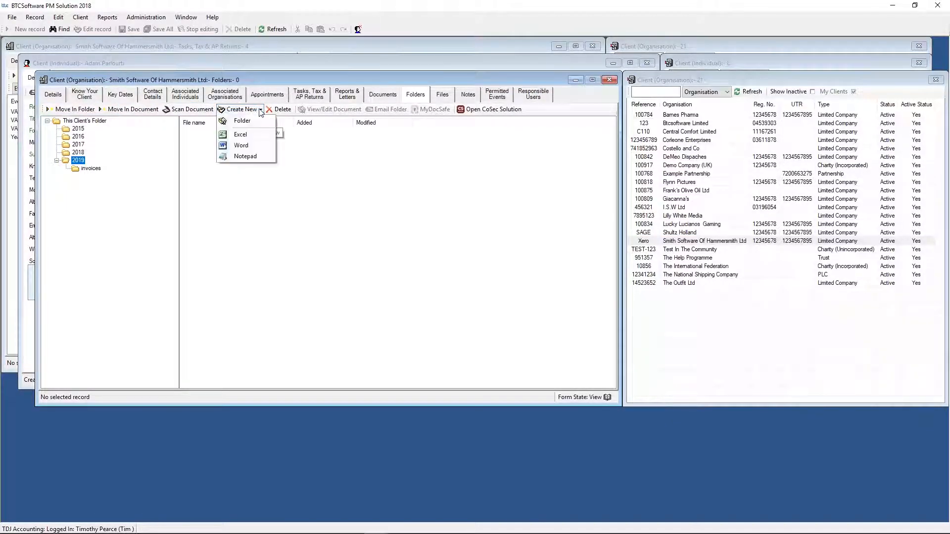
pyautogui.click(260, 120)
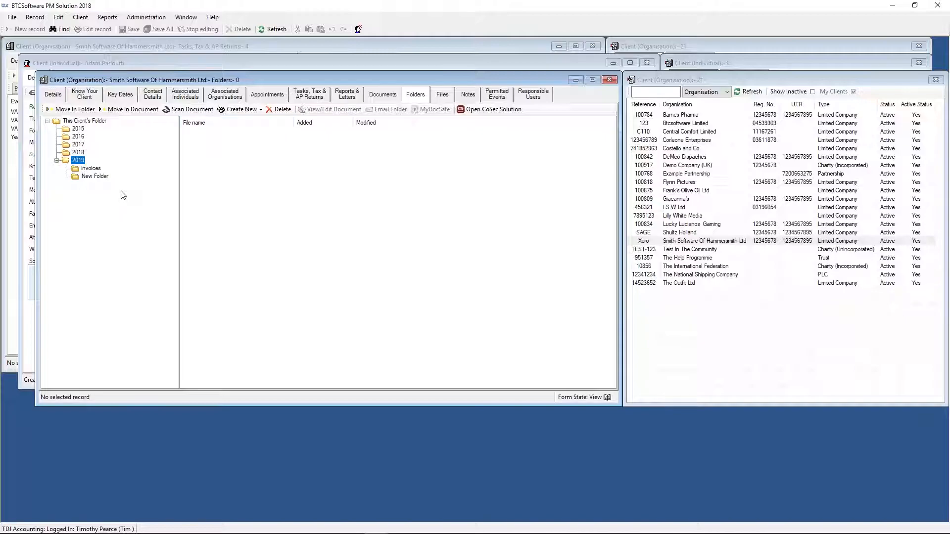
pyautogui.rightClick(91, 179)
pyautogui.click(114, 184)
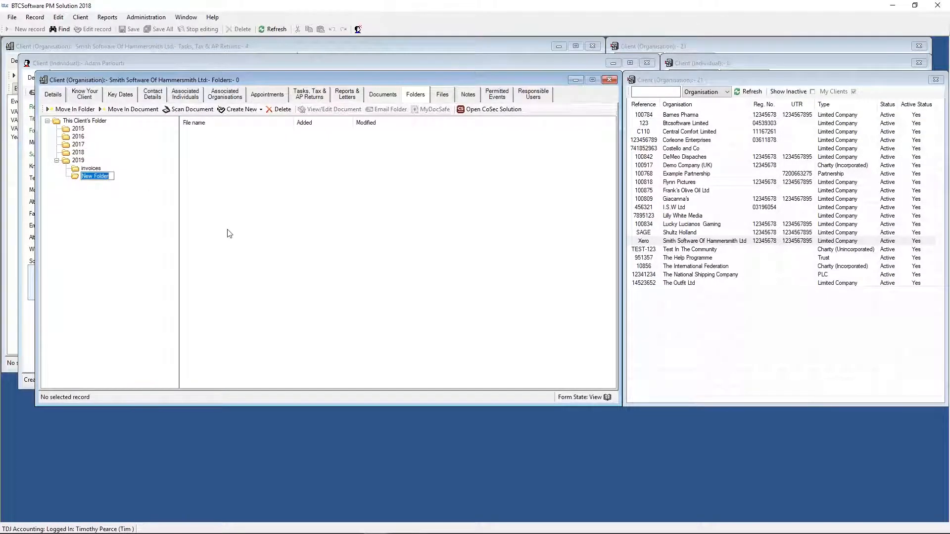
pyautogui.write('invoice2')
pyautogui.press('Return')
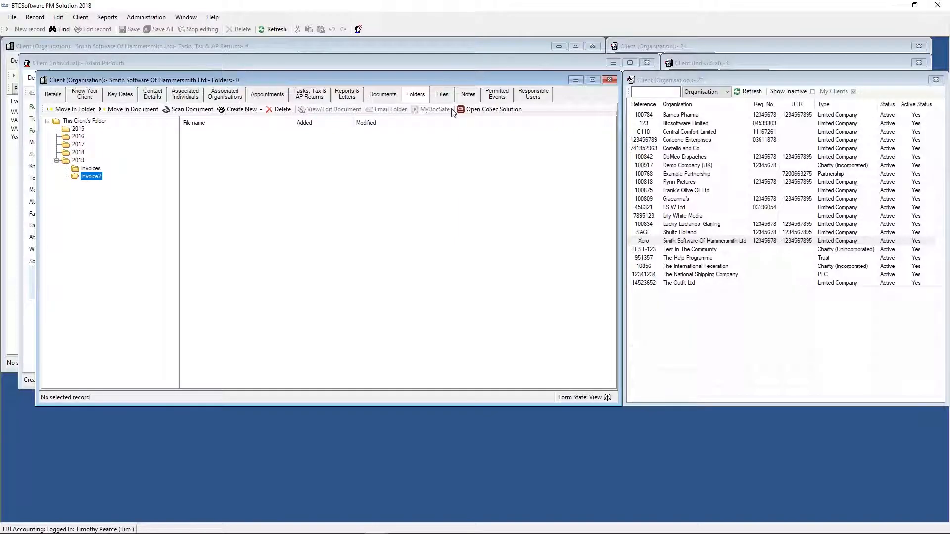
# - Look at the green_v2_r2_c2.gif file in the 2017 folder, and view the invoices and invoice2 folders
pyautogui.click(78, 144)
pyautogui.click(220, 134)
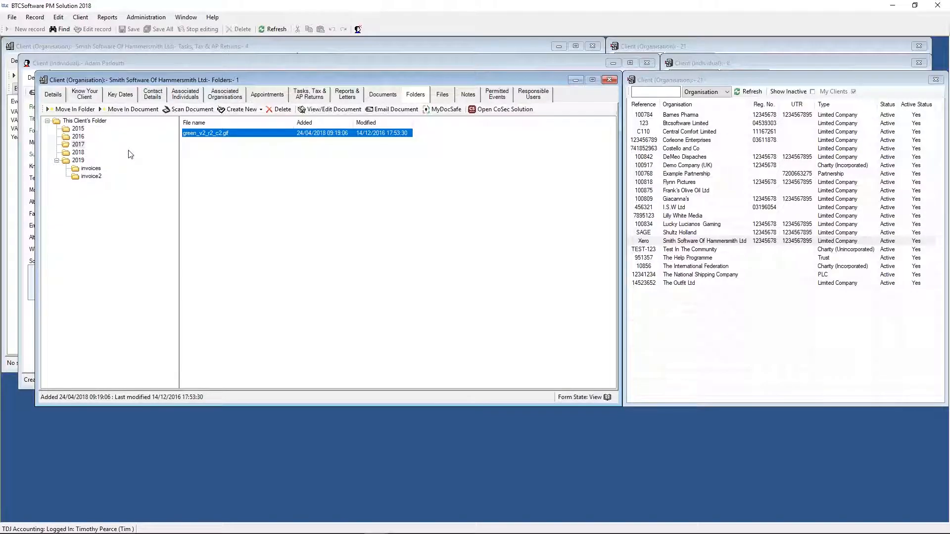
pyautogui.click(91, 171)
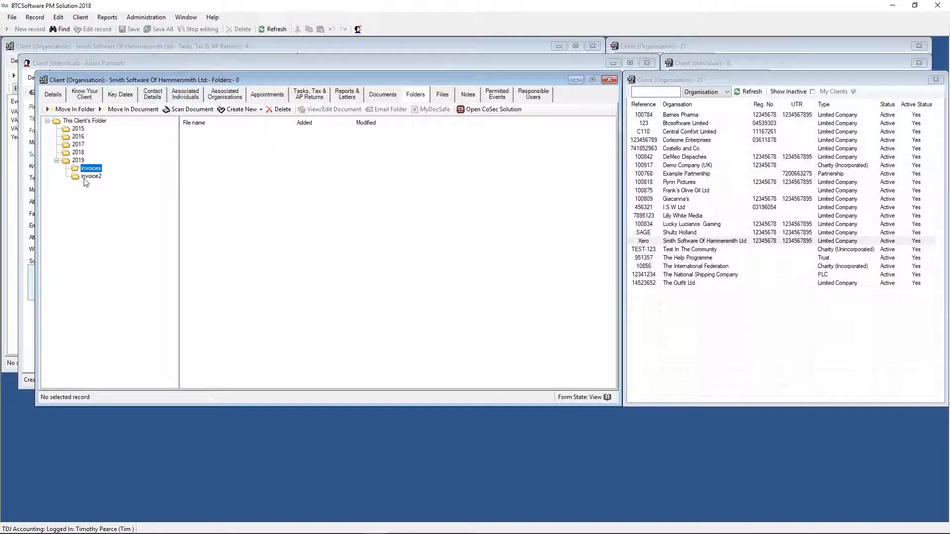
pyautogui.click(89, 176)
# - View the client's physical file test2354, and open a blank physical file form and close it without saving
pyautogui.click(442, 95)
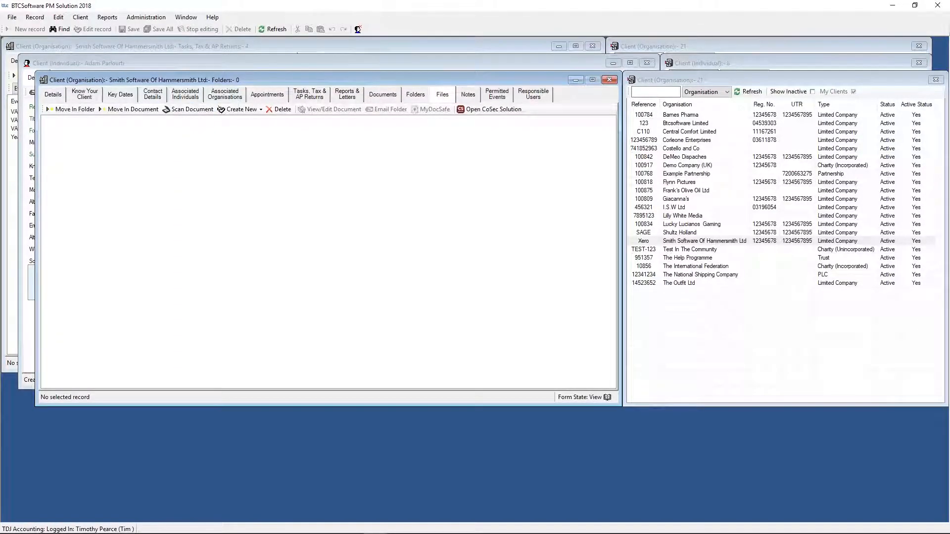
pyautogui.click(108, 143)
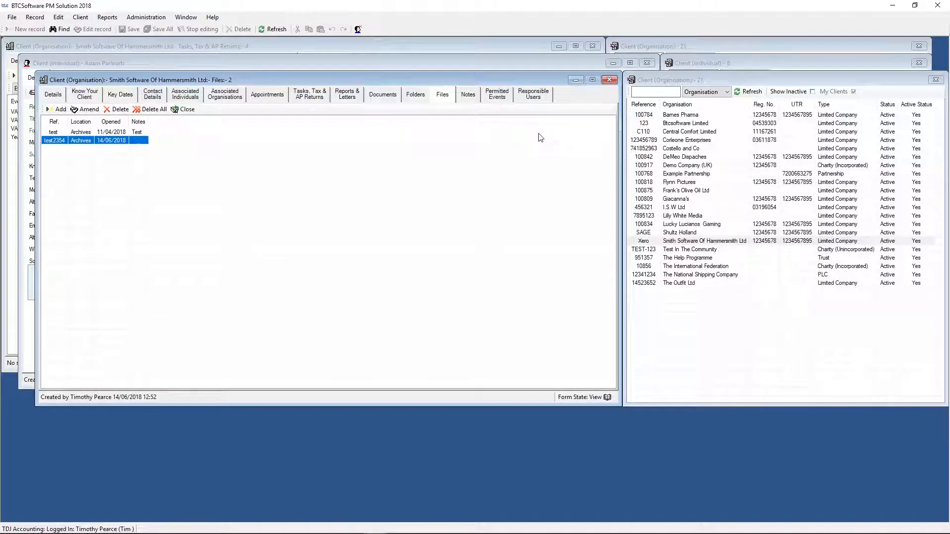
pyautogui.click(60, 110)
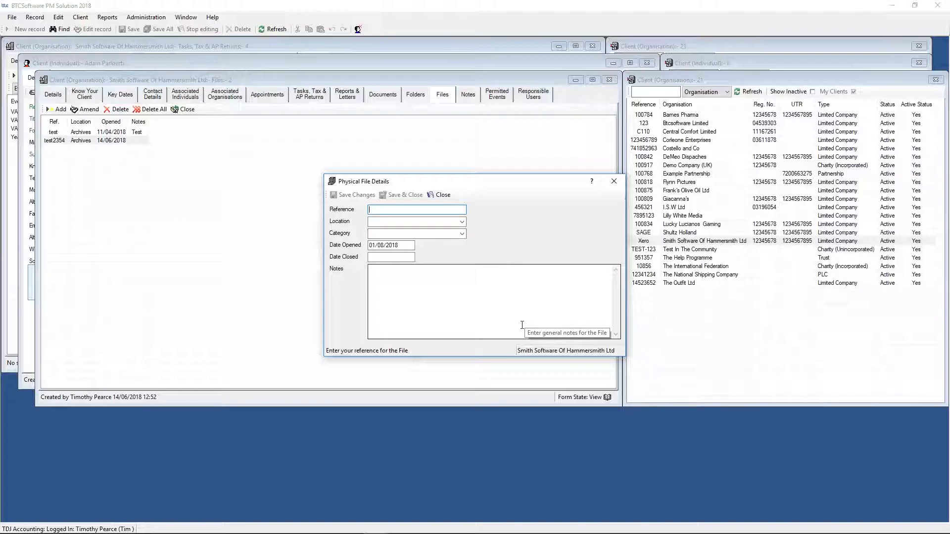
pyautogui.click(616, 181)
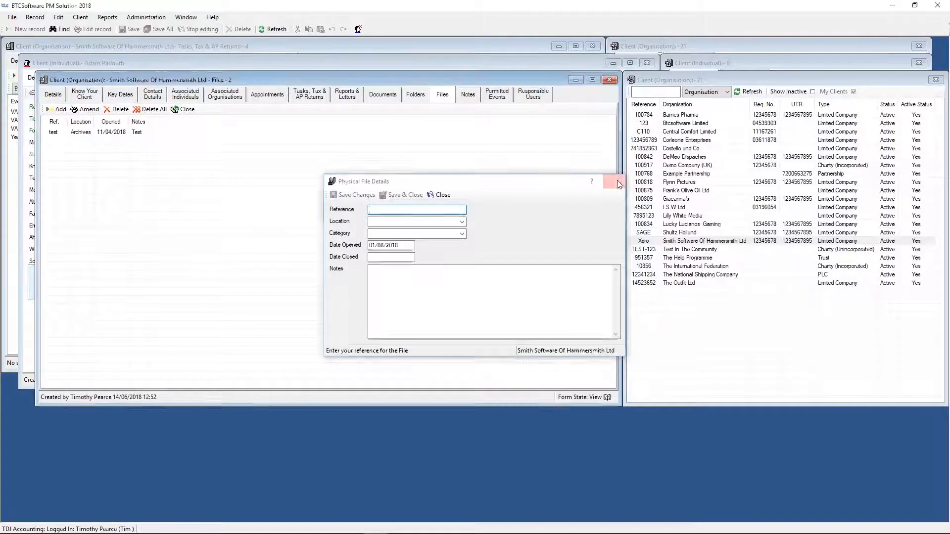
# - Start a new client note with the reference "telephone call from client" and the category telephone call
pyautogui.click(466, 94)
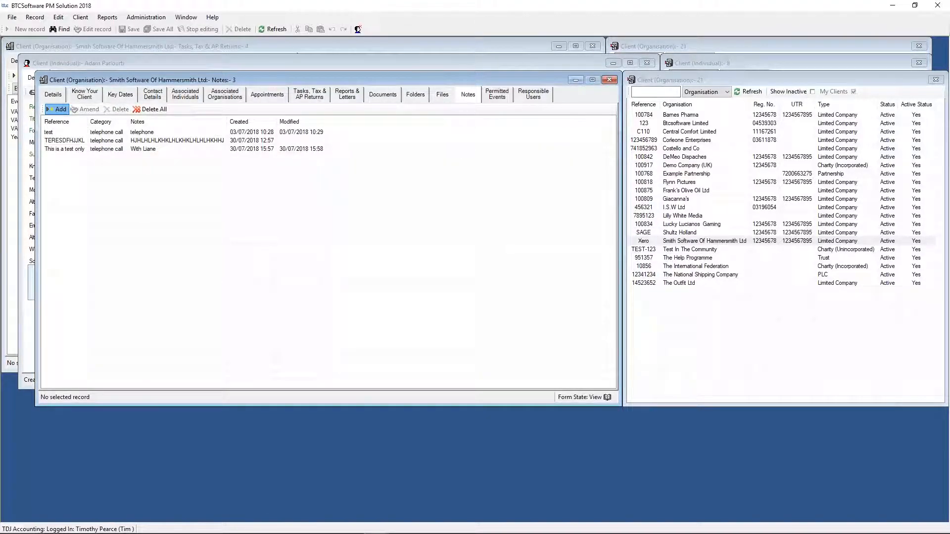
pyautogui.click(57, 109)
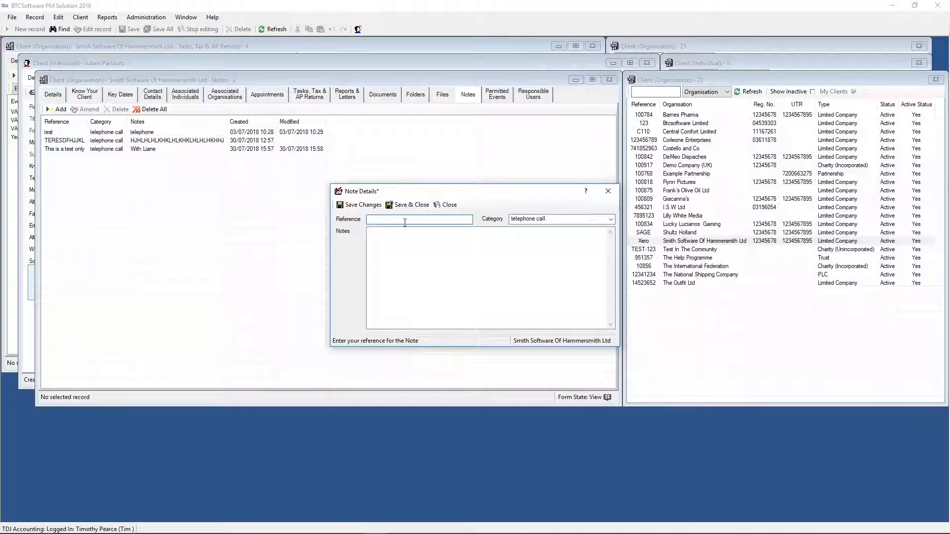
pyautogui.write('te')
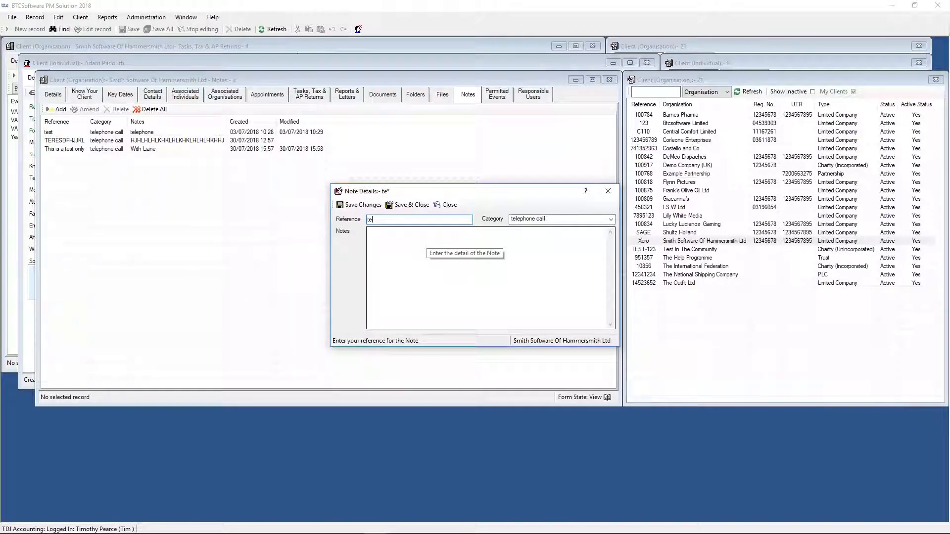
pyautogui.write('lephone call from client')
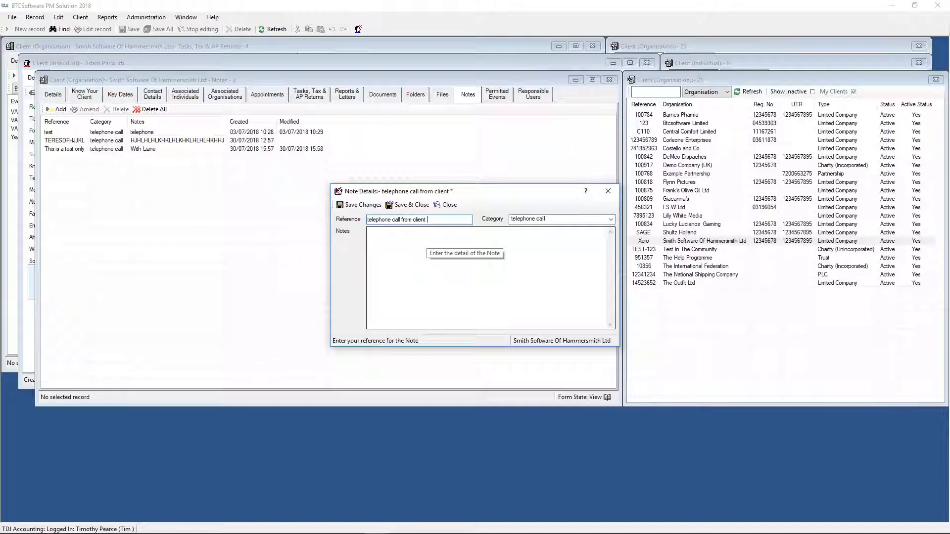
pyautogui.click(603, 219)
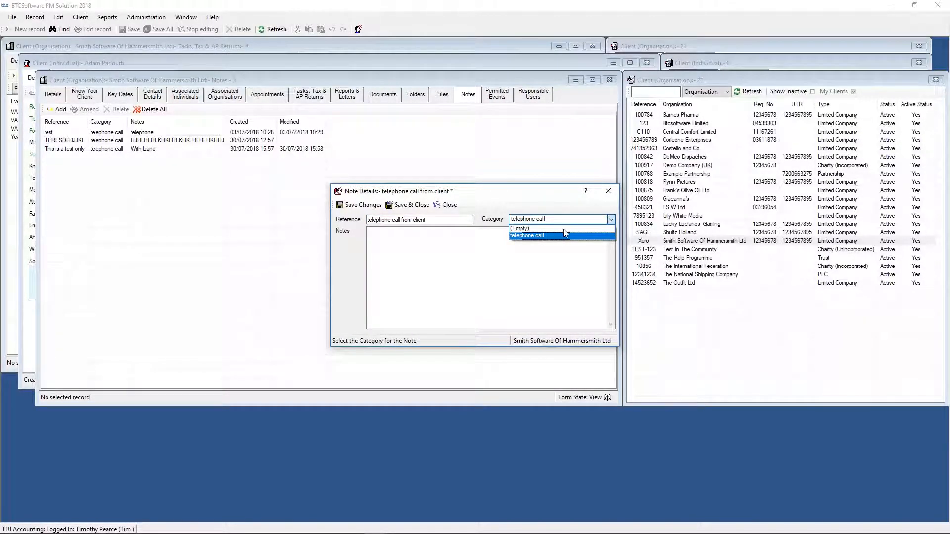
pyautogui.click(538, 236)
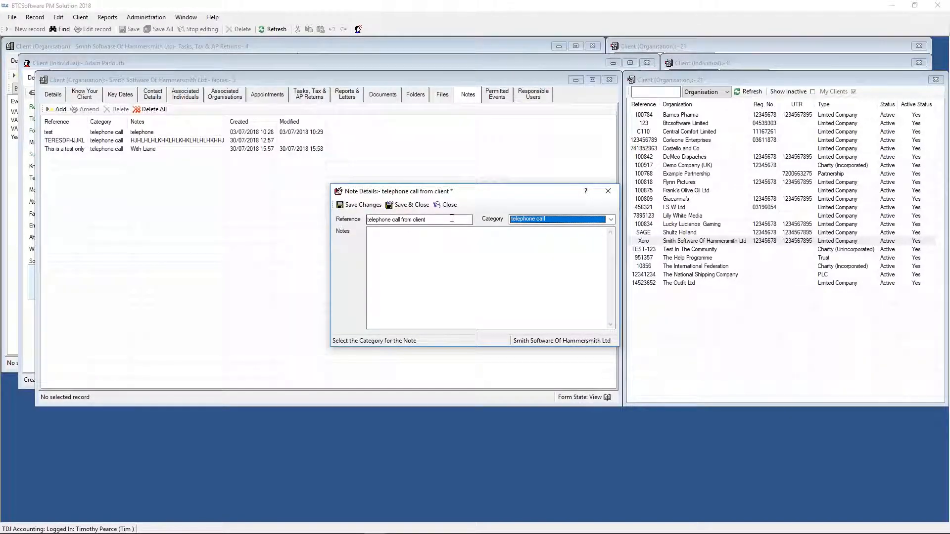
# - Replace the note's reference with "smith software"
pyautogui.moveTo(451, 218); pyautogui.dragTo(360, 222)
pyautogui.press('BackSpace')
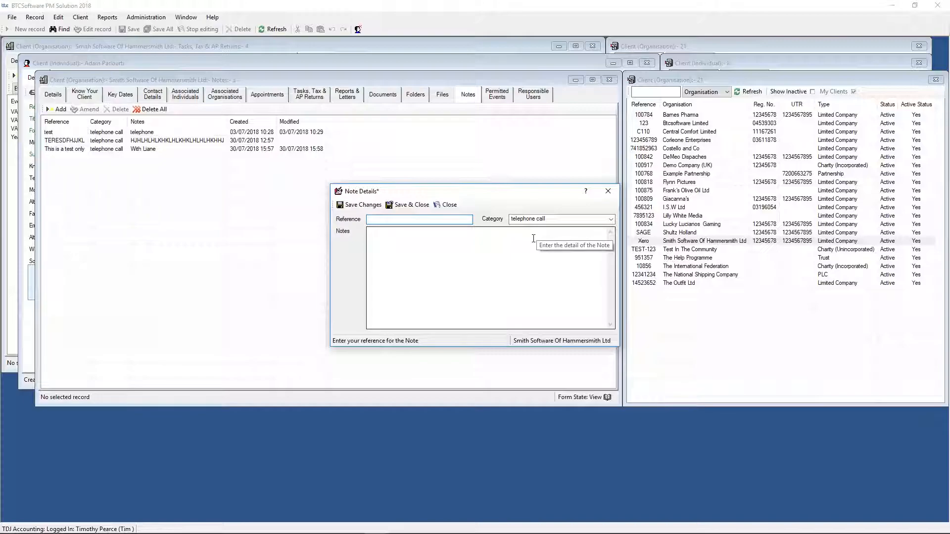
pyautogui.write('smith sw')
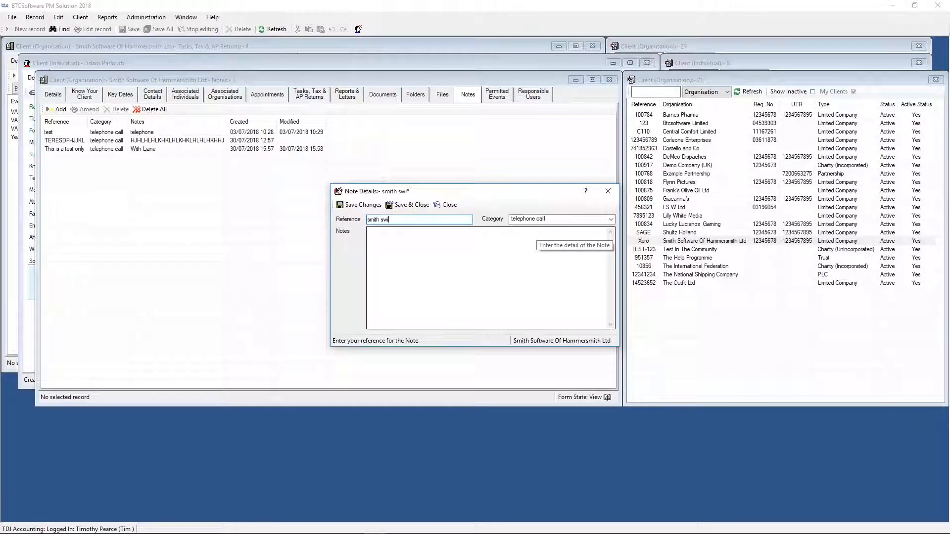
pyautogui.press('BackSpace')
pyautogui.press('BackSpace')
pyautogui.write('software')
# - Enter "this is a test" as the note's detail and check the available categories, keeping telephone call
pyautogui.click(465, 296)
pyautogui.write('this ')
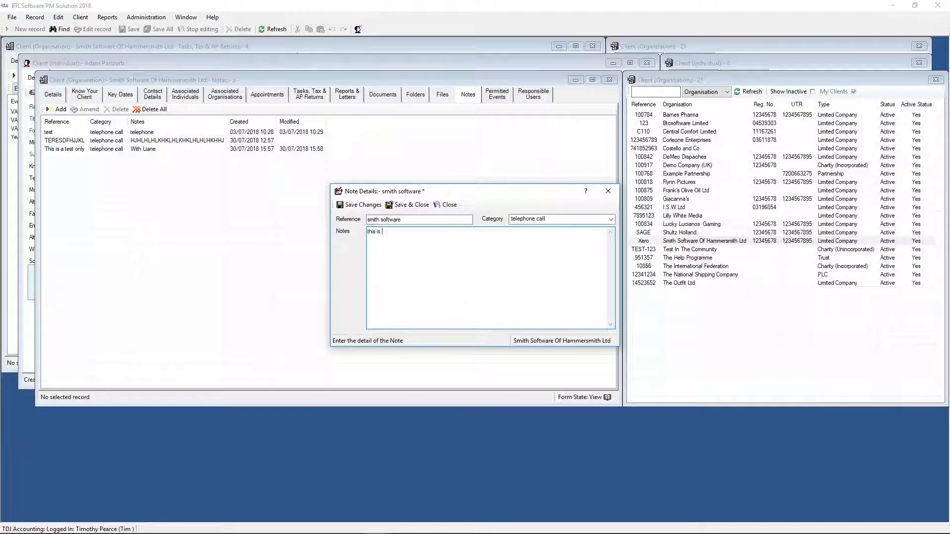
pyautogui.write('is a test')
pyautogui.click(564, 223)
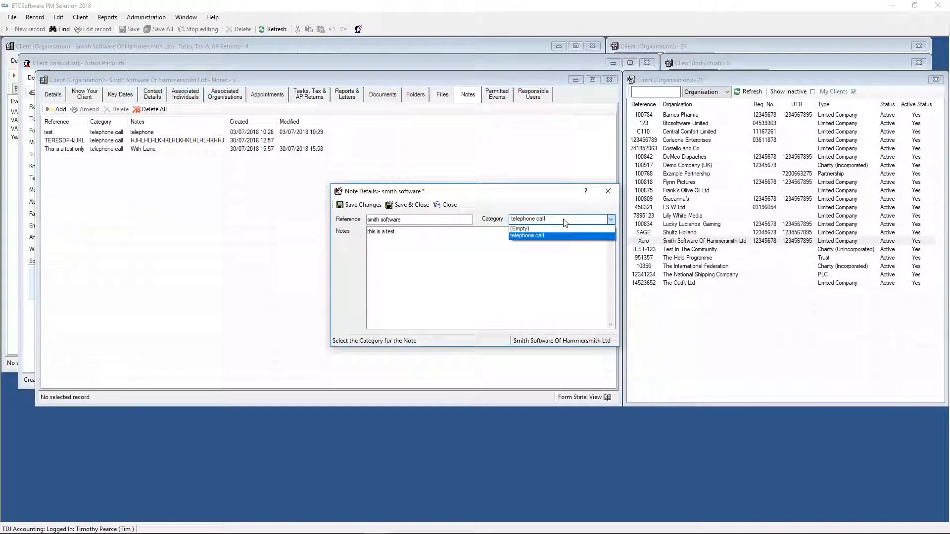
pyautogui.click(507, 248)
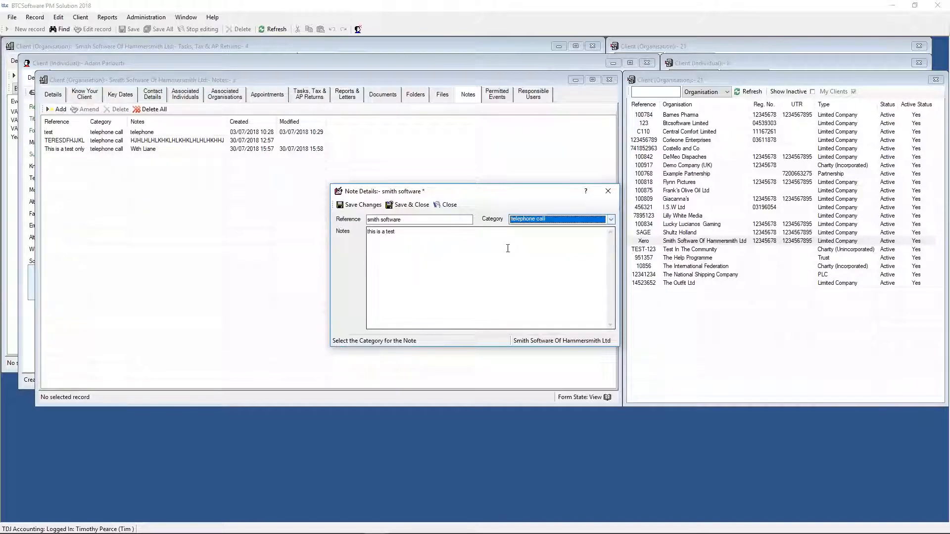
# - Discard the "smith software" note without saving and select the existing note "This is a test only"
pyautogui.click(608, 190)
pyautogui.click(499, 307)
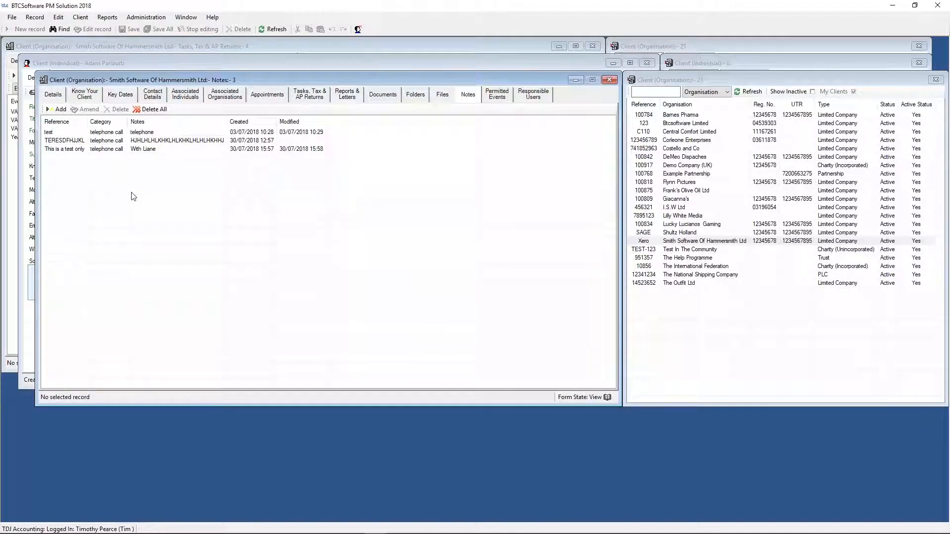
pyautogui.click(102, 150)
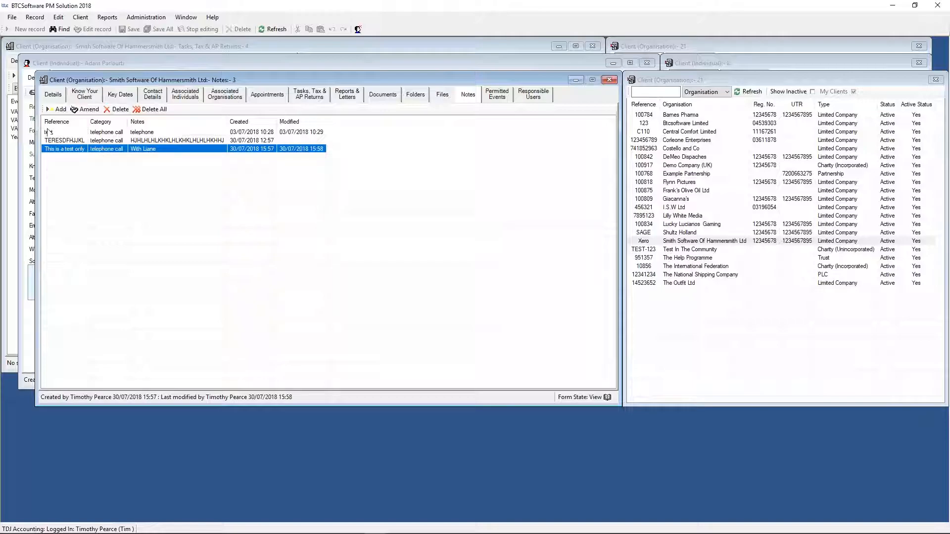
# - Add a client note with the reference "thshdhdhdhd" and the detail "dhdhdhdhdhdhdhdh", keeping the telephone call category, then save and close it
pyautogui.click(55, 109)
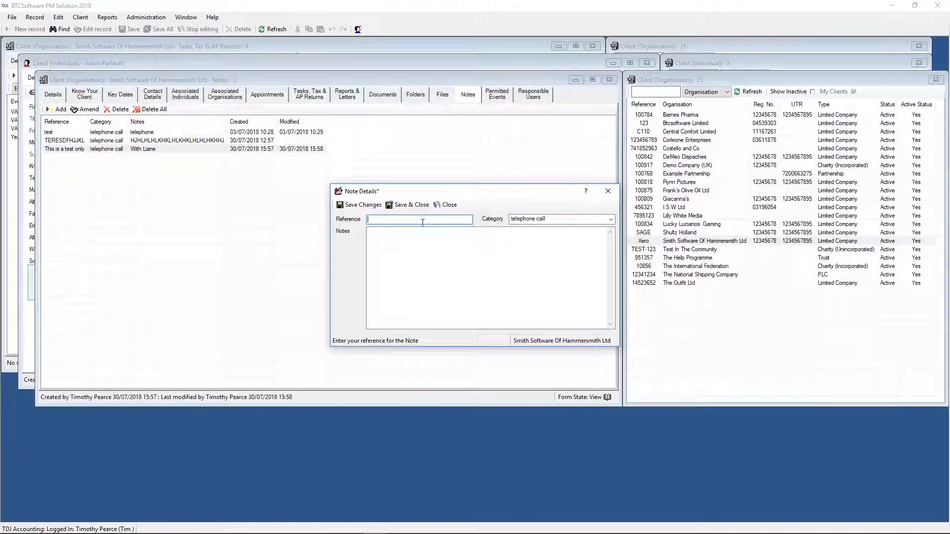
pyautogui.write('thshdhdhdhd')
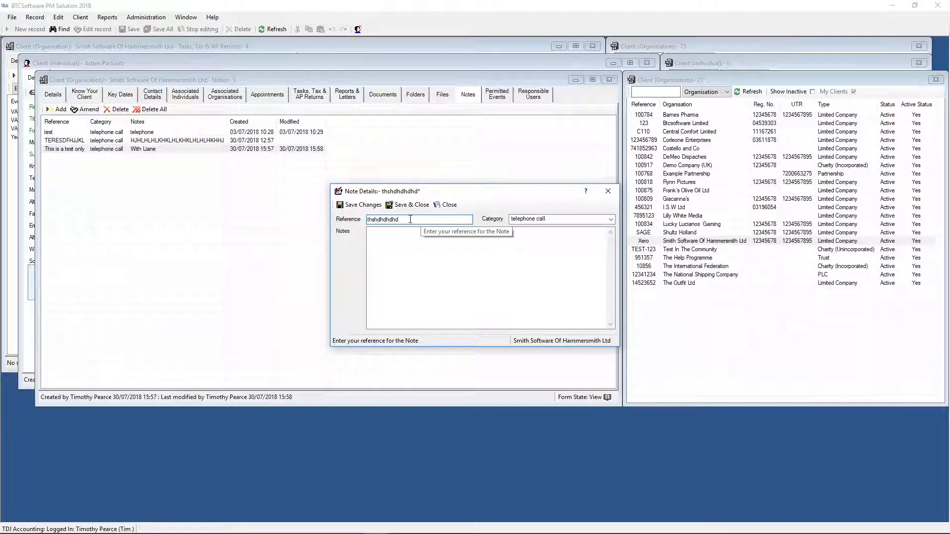
pyautogui.click(397, 246)
pyautogui.write('dhdhdhdhdhdhdhdhdh')
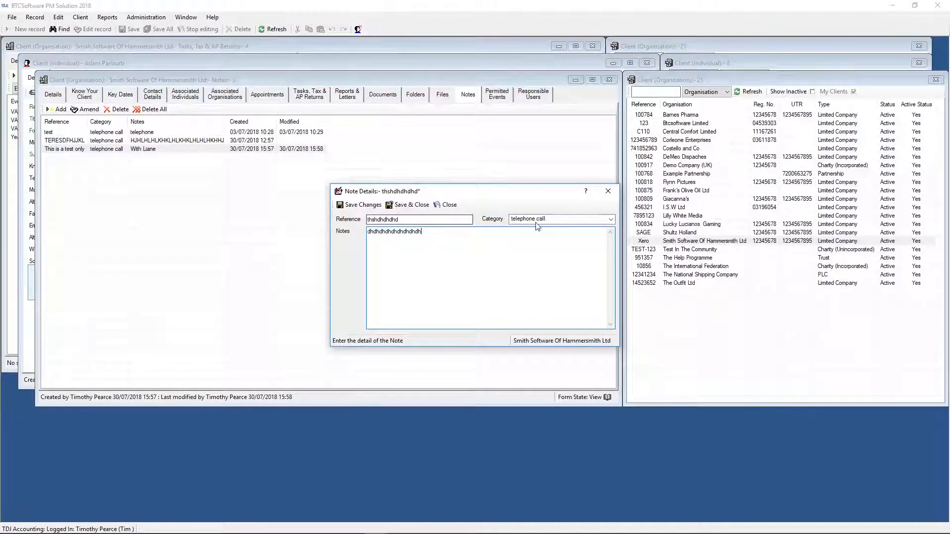
pyautogui.click(360, 205)
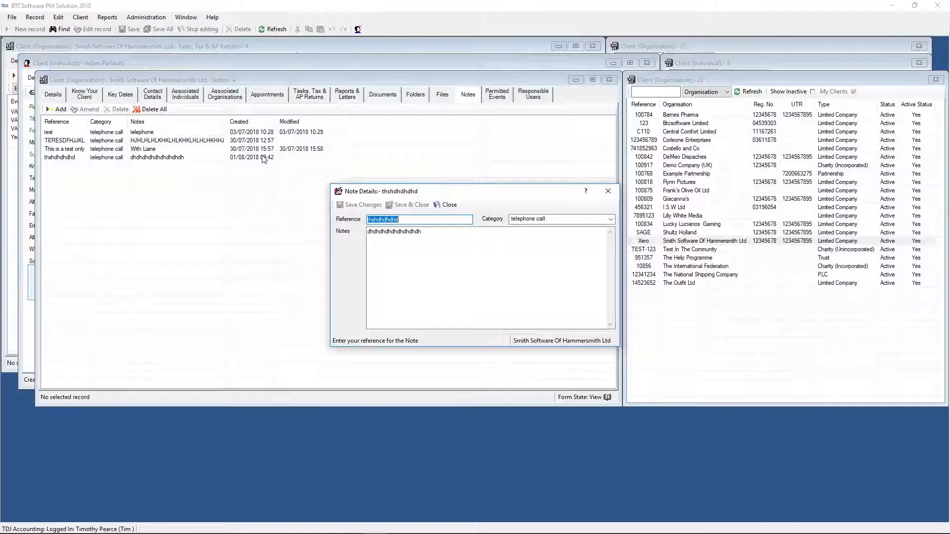
pyautogui.click(608, 191)
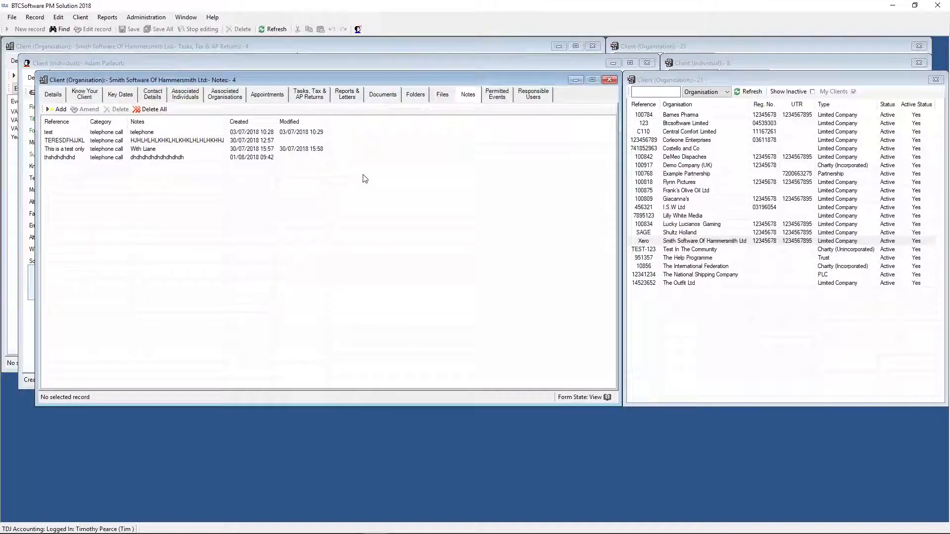
# - Check the creation details of the new note, and sort the client's notes by modified date
pyautogui.click(115, 159)
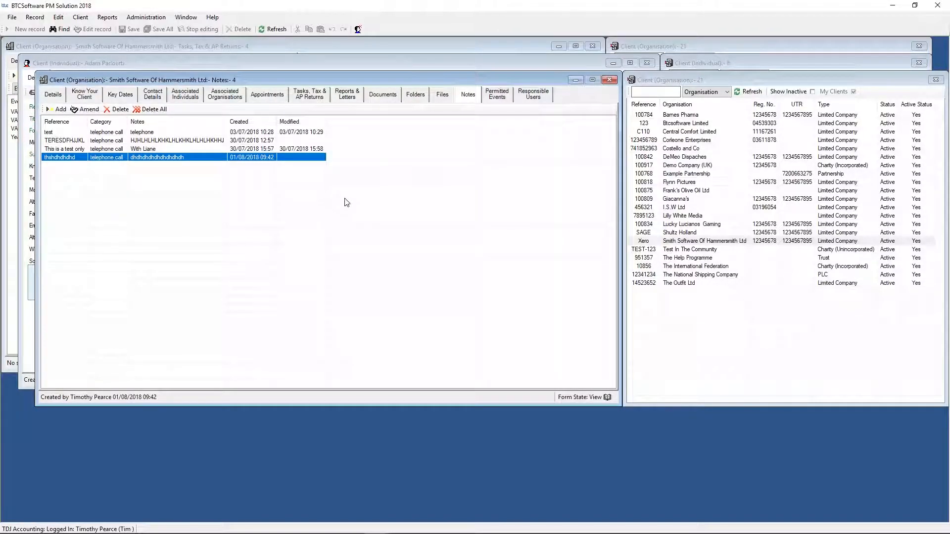
pyautogui.click(291, 121)
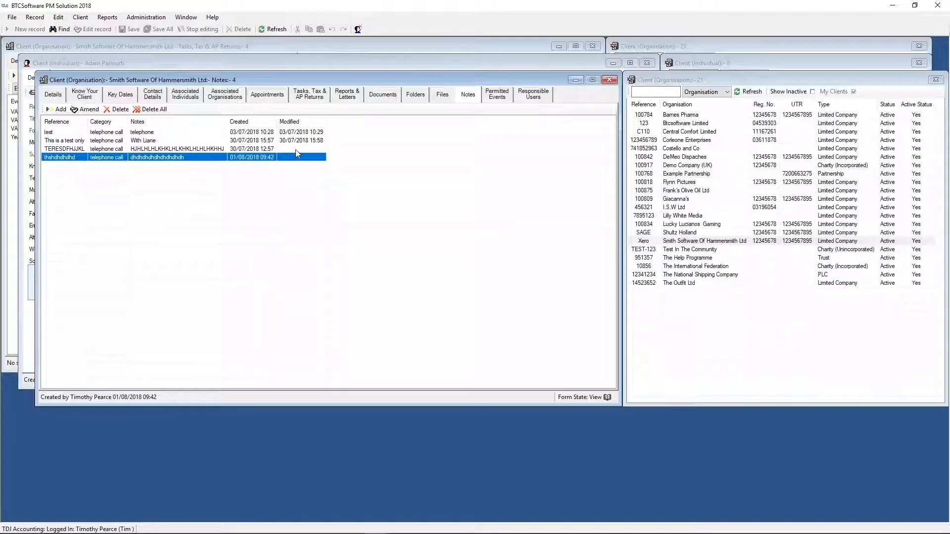
pyautogui.click(296, 150)
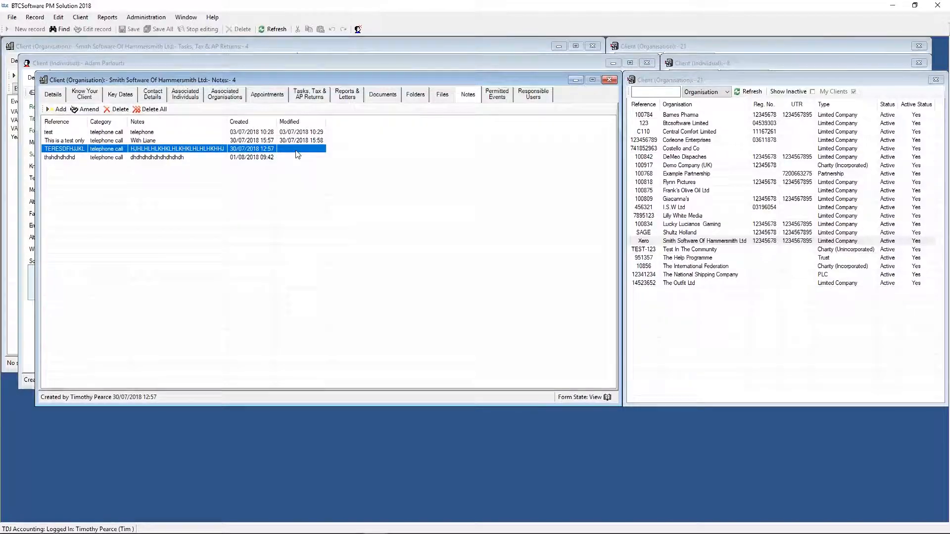
# - Append "fff" to the detail of the note "thshdhdhdhd", save the change and close the note
pyautogui.click(261, 157)
pyautogui.doubleClick(260, 157)
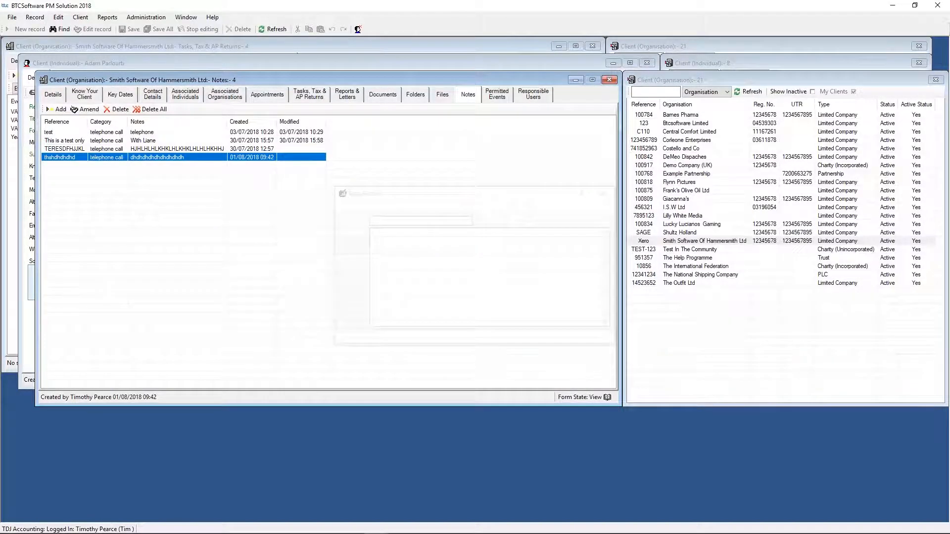
pyautogui.write('fff')
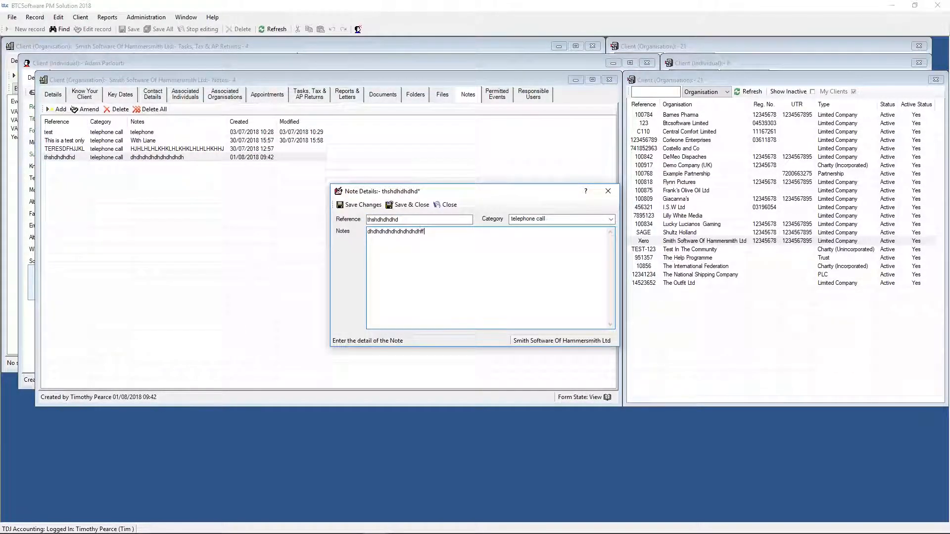
pyautogui.click(358, 204)
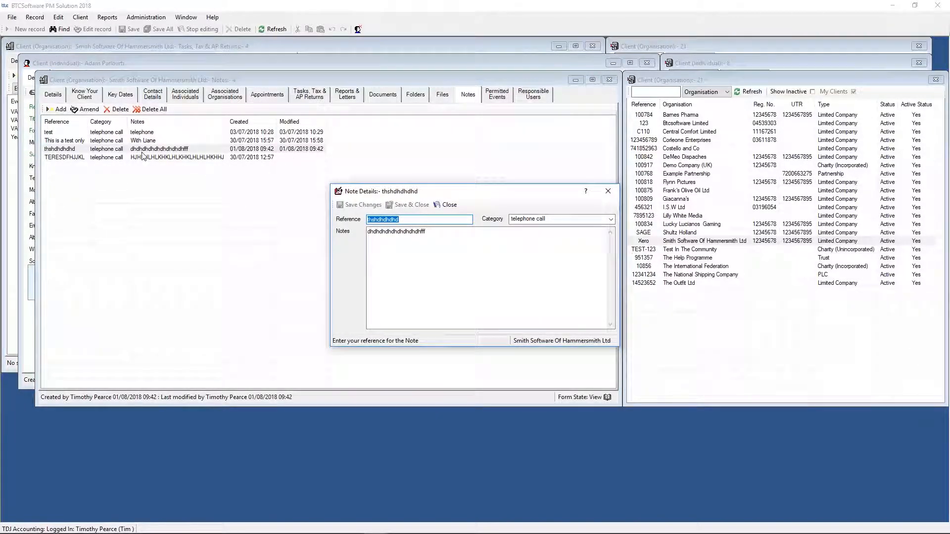
pyautogui.click(608, 191)
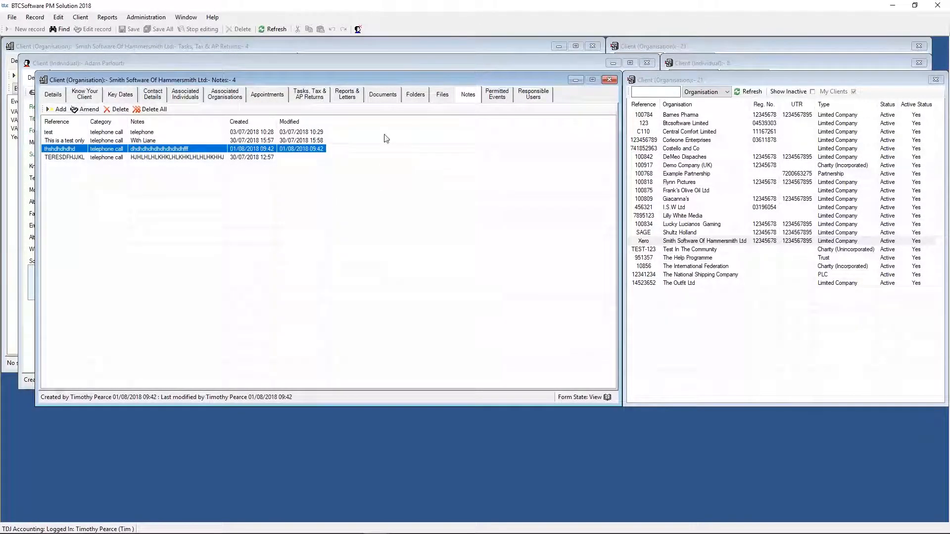
# - Open the client's tasks, tax and AP returns
pyautogui.click(308, 96)
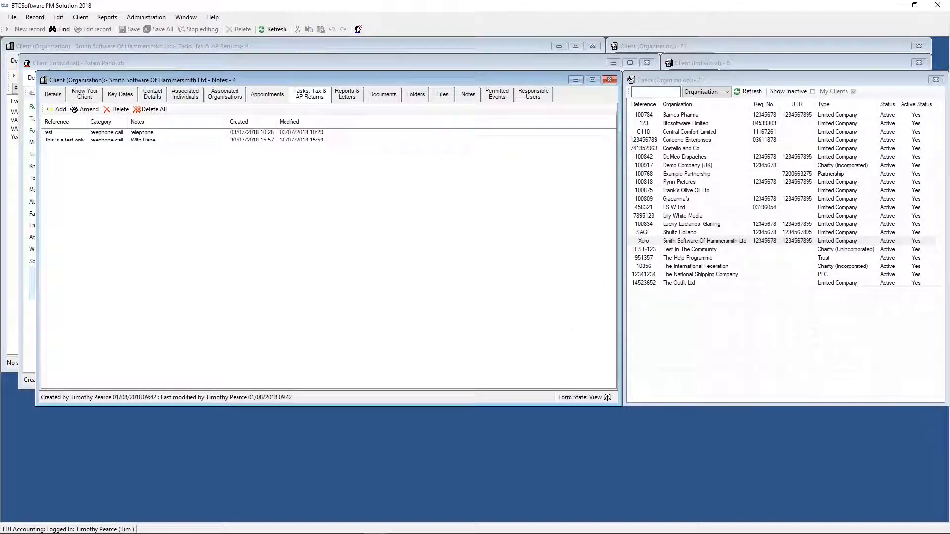
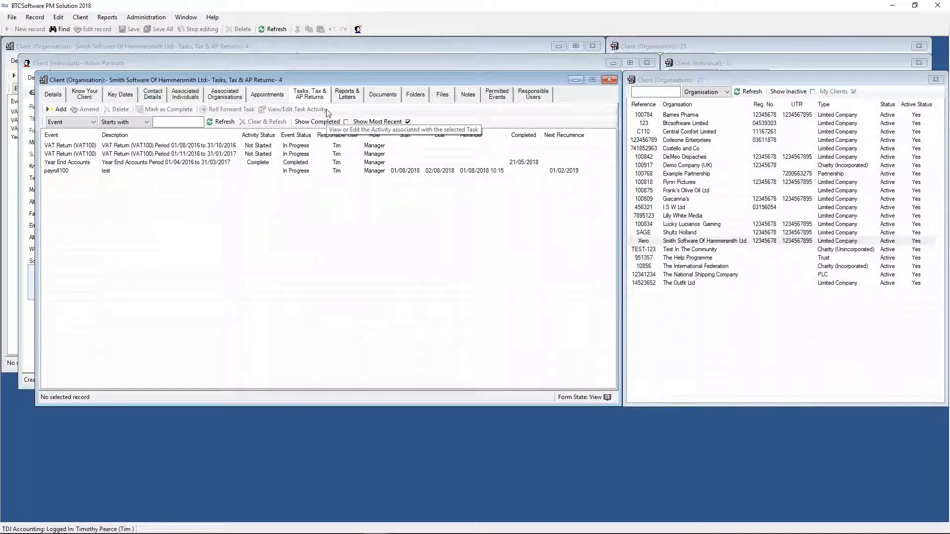
# - Add a Year End Accounts task for the period 01/04/2017 to 31/03/2018 and open its accounts summary for editing
pyautogui.click(57, 110)
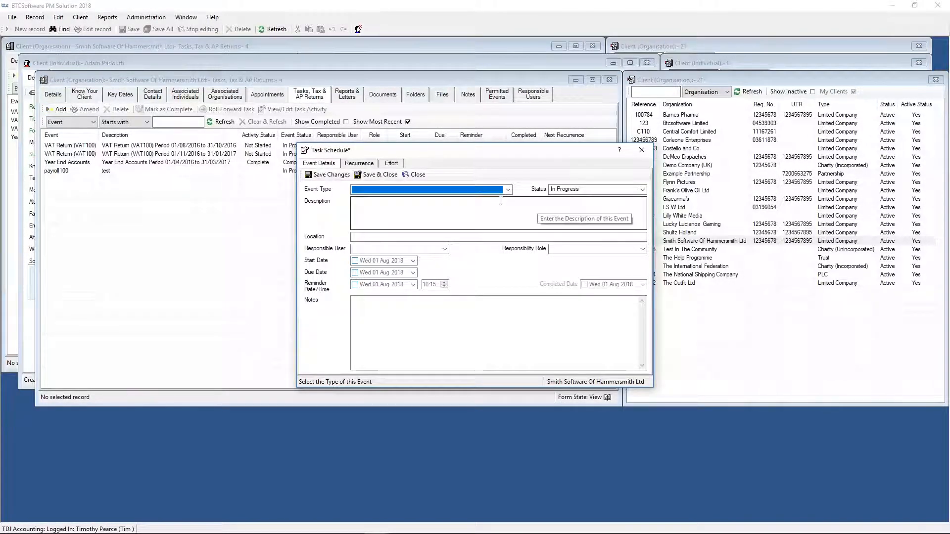
pyautogui.click(507, 189)
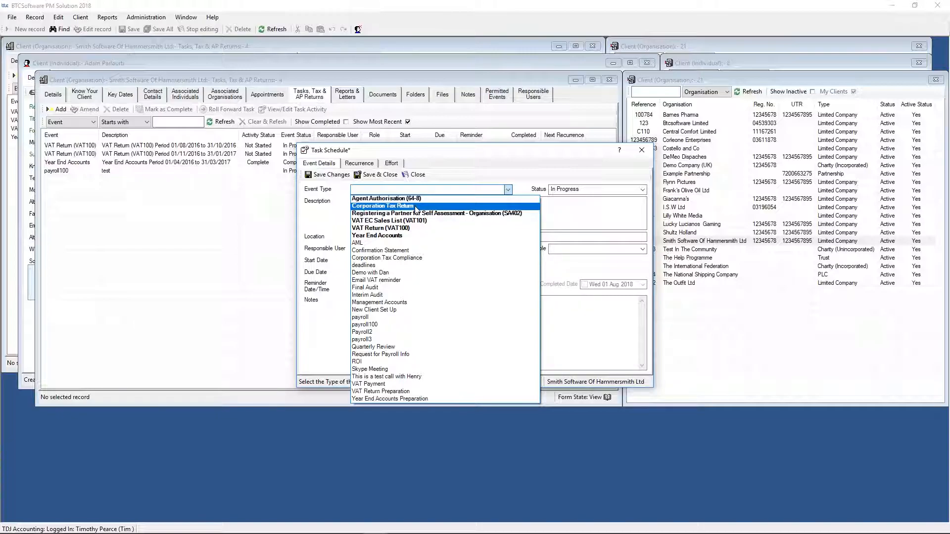
pyautogui.click(409, 236)
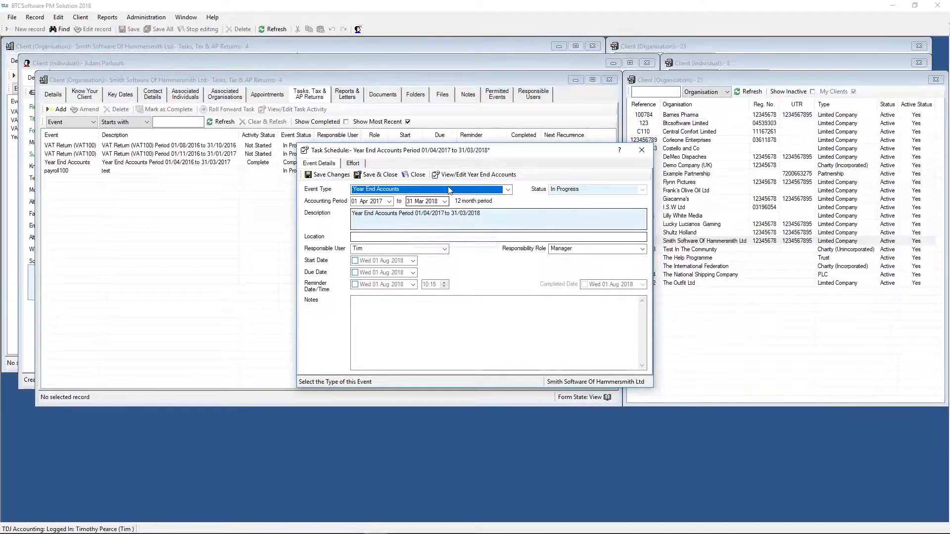
pyautogui.click(475, 174)
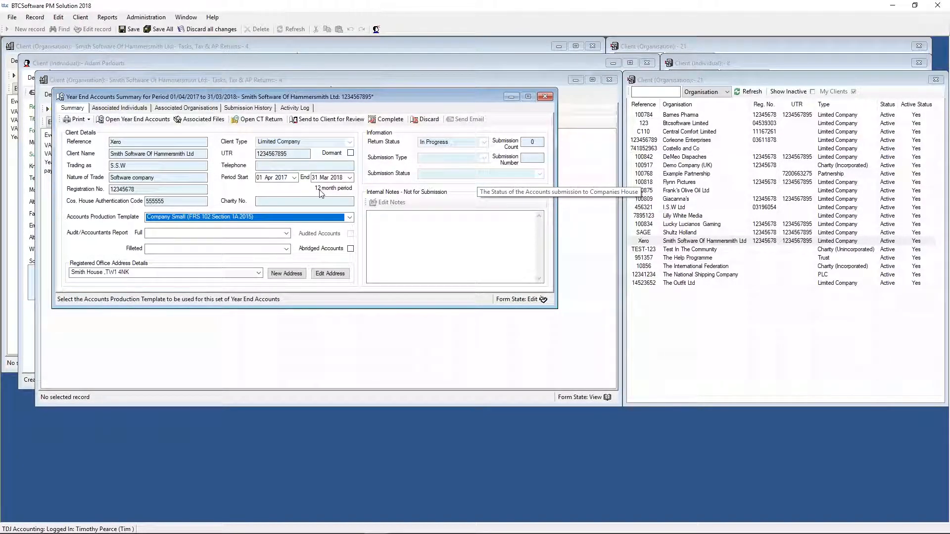
# - Keep the Company Small (FRS 102 Section 1A 2015) accounts template and choose Accountants Report for the full accounts
pyautogui.click(265, 218)
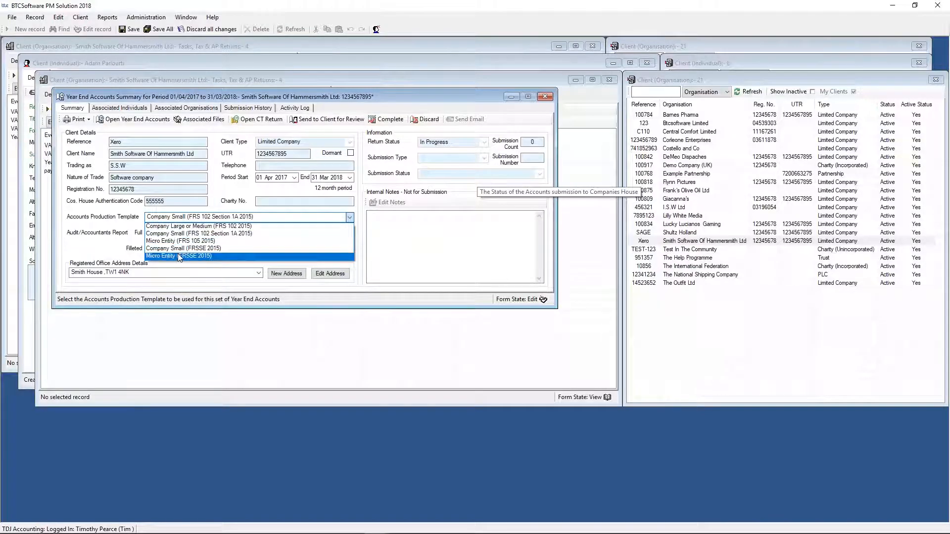
pyautogui.click(233, 237)
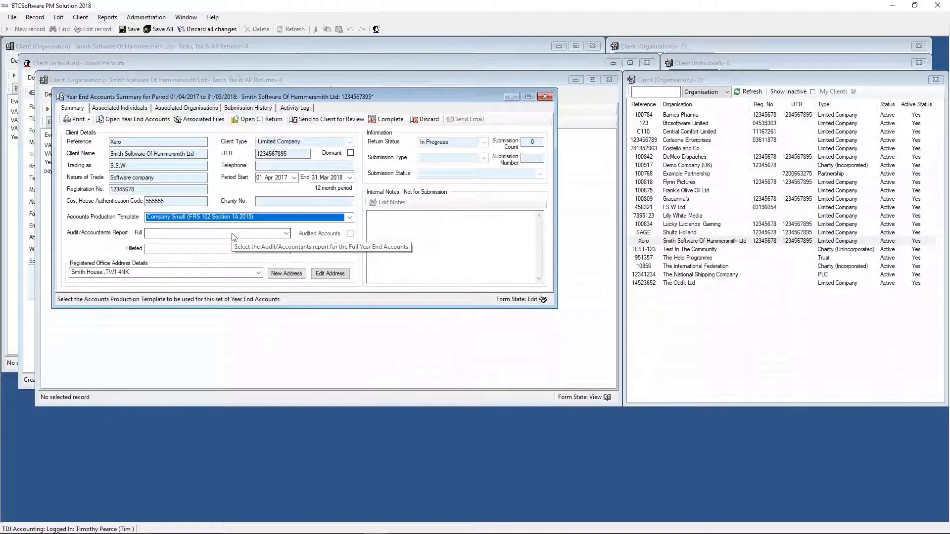
pyautogui.click(233, 234)
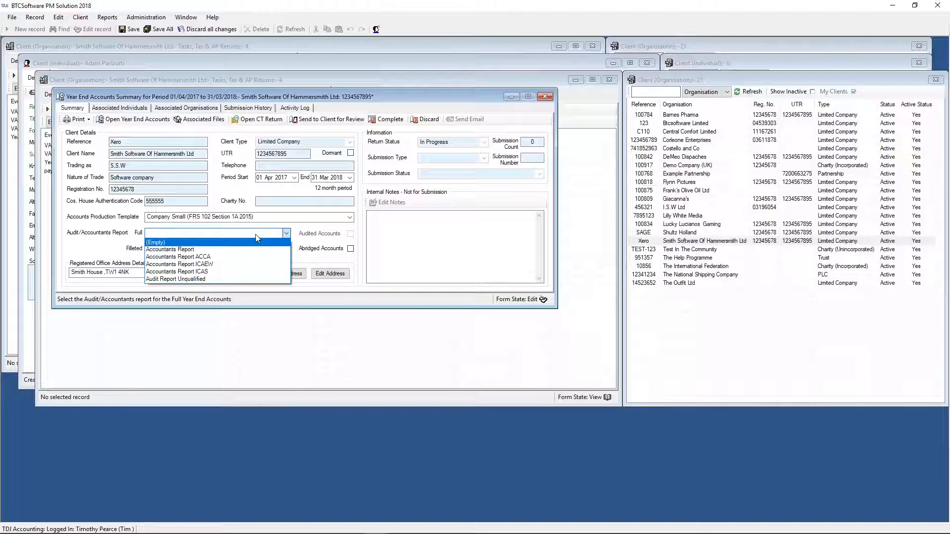
pyautogui.click(214, 250)
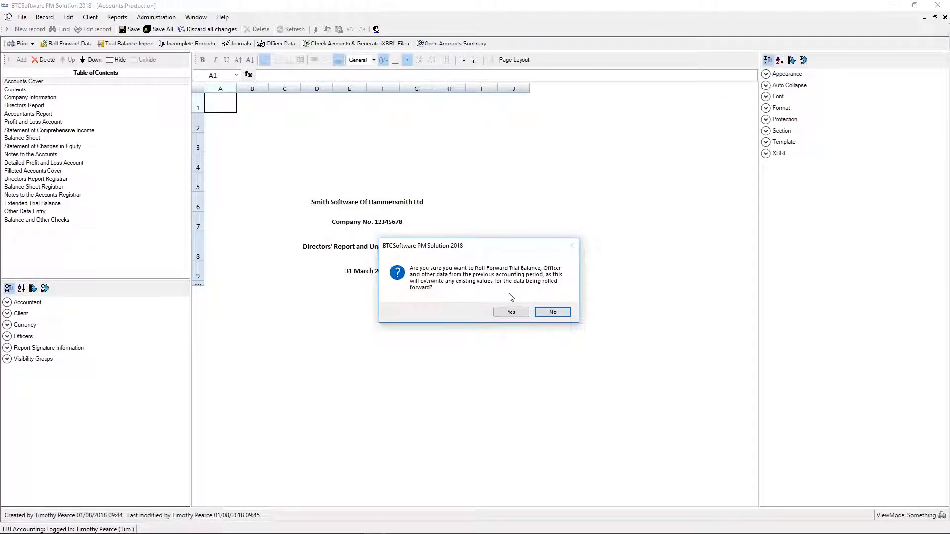
# - Accept rolling forward the previous period's data, and show the Extended Trial Balance with its full width of columns
pyautogui.click(520, 315)
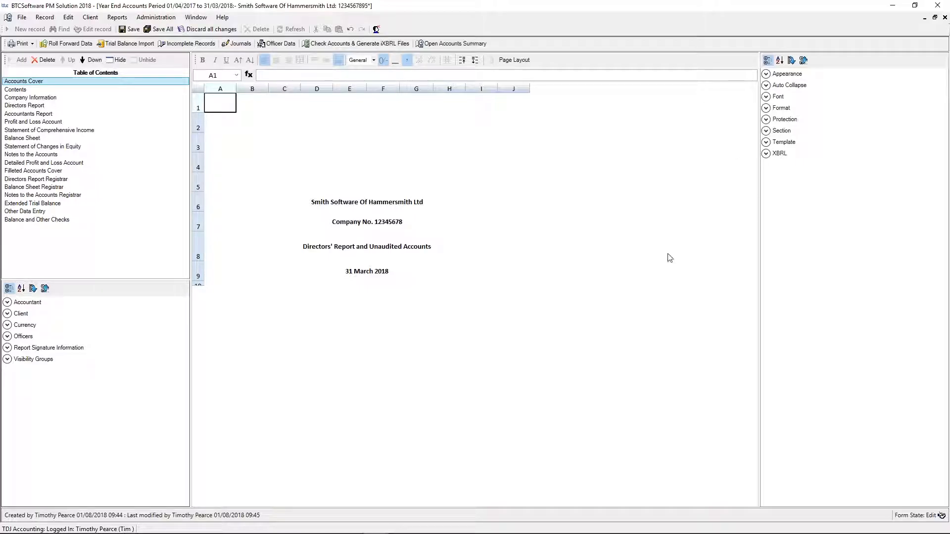
pyautogui.click(29, 203)
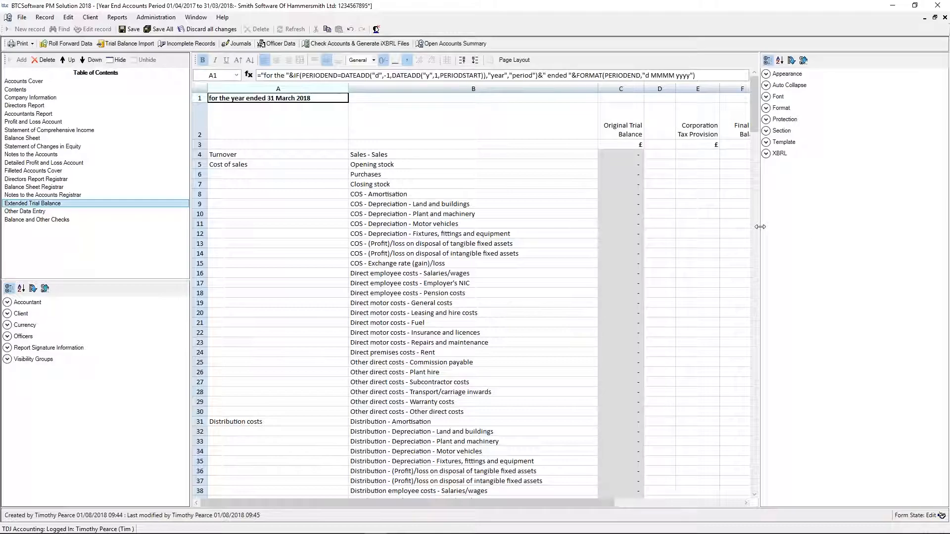
pyautogui.moveTo(759, 226); pyautogui.dragTo(945, 240)
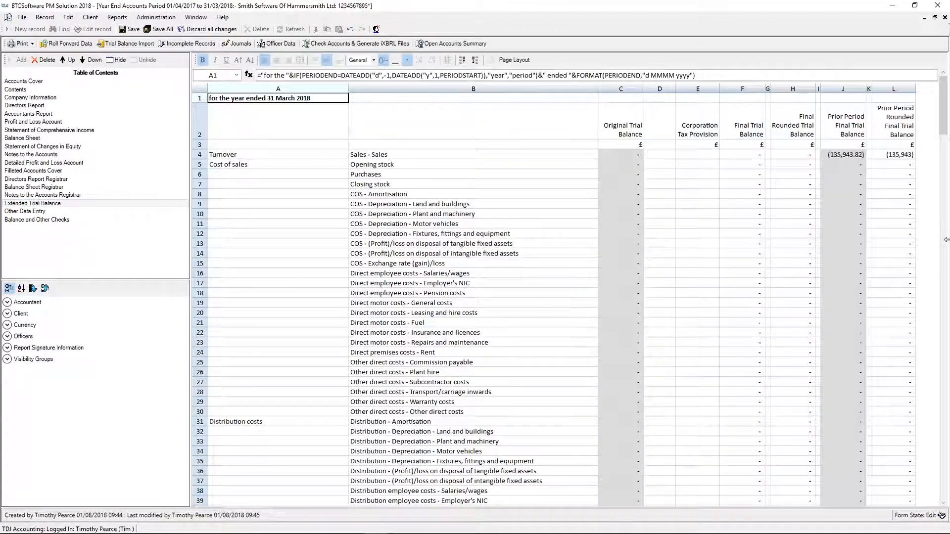
# - Enter (100) as the original trial balance amount for Sales in cell C4
pyautogui.click(625, 154)
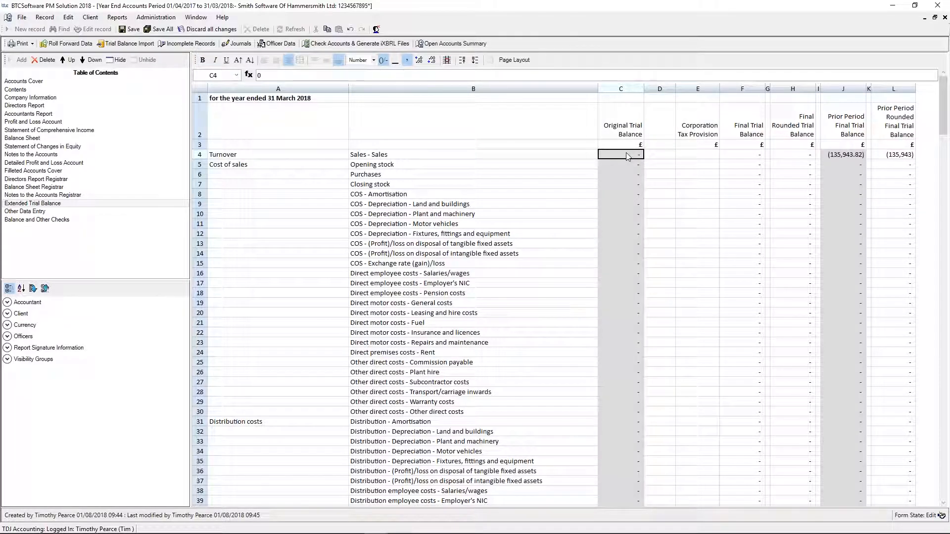
pyautogui.write('(100)')
pyautogui.press('Return')
pyautogui.click(625, 169)
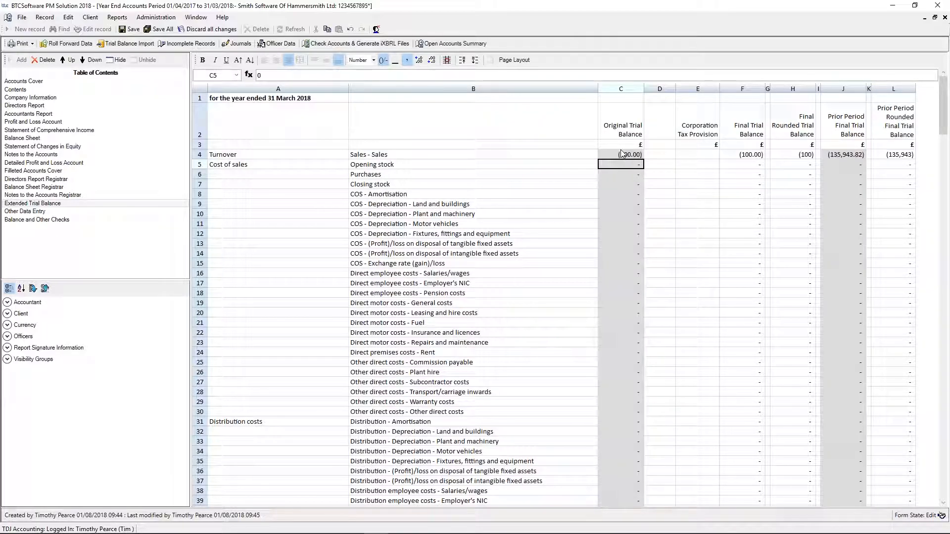
# - Clear the Sales amount from the original trial balance in cell C4
pyautogui.click(619, 155)
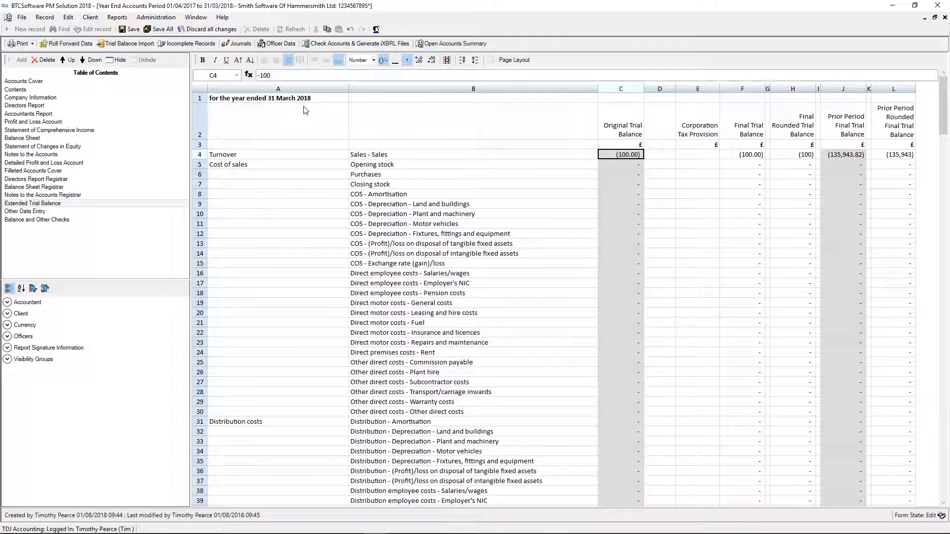
pyautogui.moveTo(272, 75); pyautogui.dragTo(237, 79)
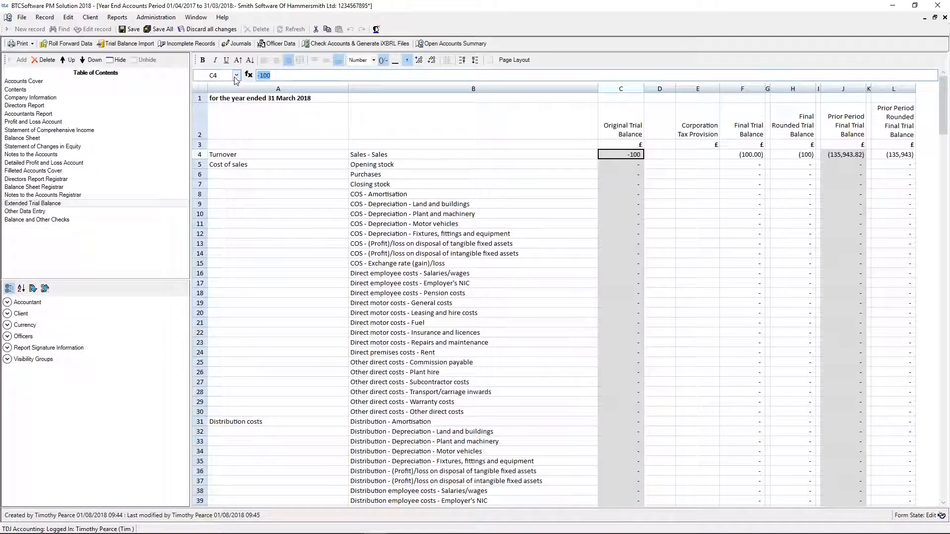
pyautogui.press('BackSpace')
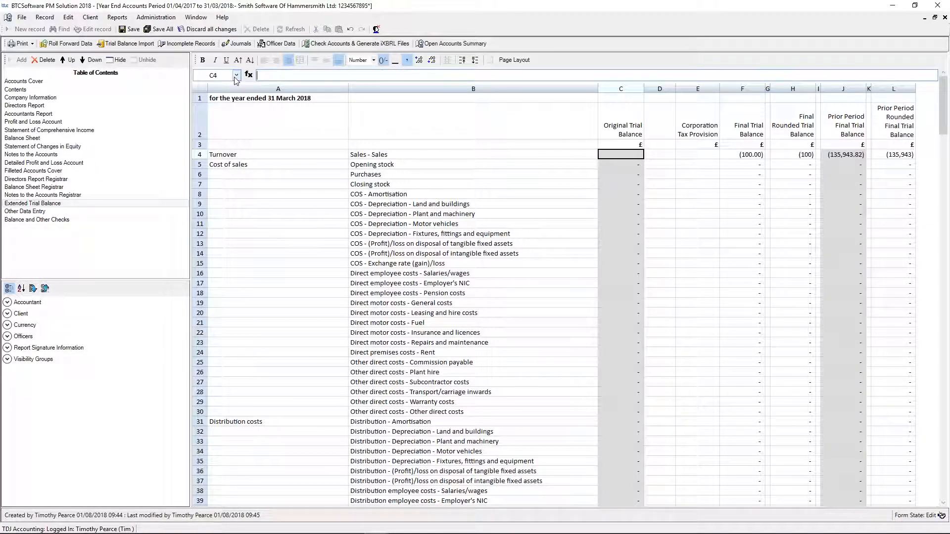
pyautogui.click(616, 175)
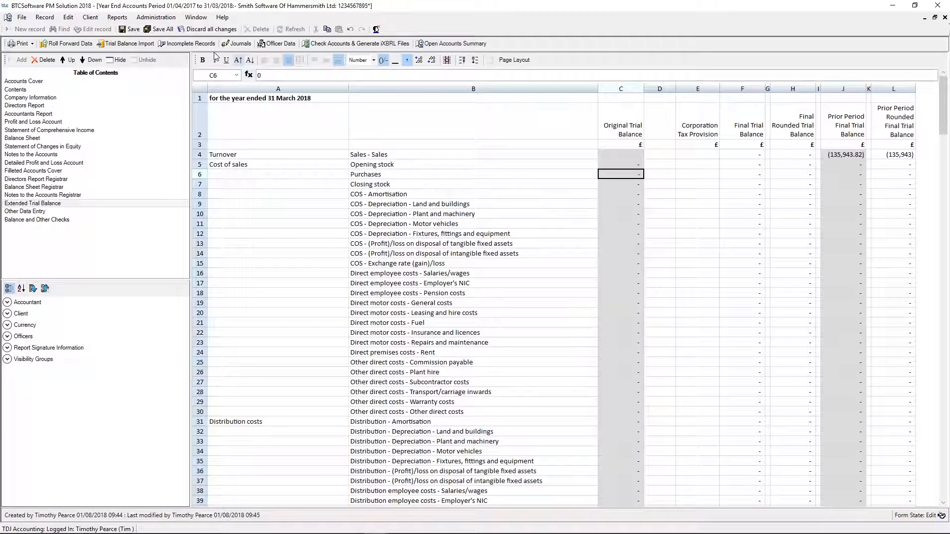
# - Open Incomplete Records and look at the new bank account form, closing it without adding an account
pyautogui.click(175, 44)
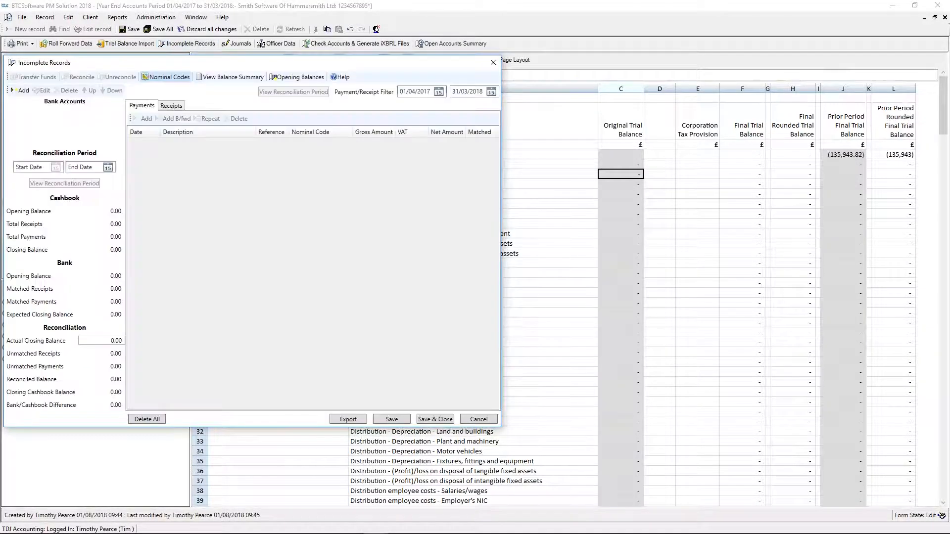
pyautogui.moveTo(297, 63); pyautogui.dragTo(528, 34)
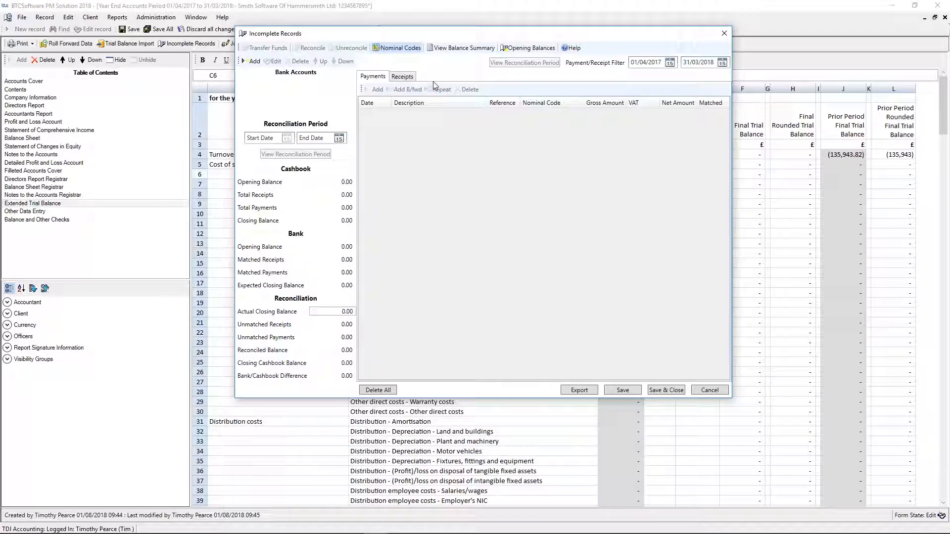
pyautogui.click(252, 61)
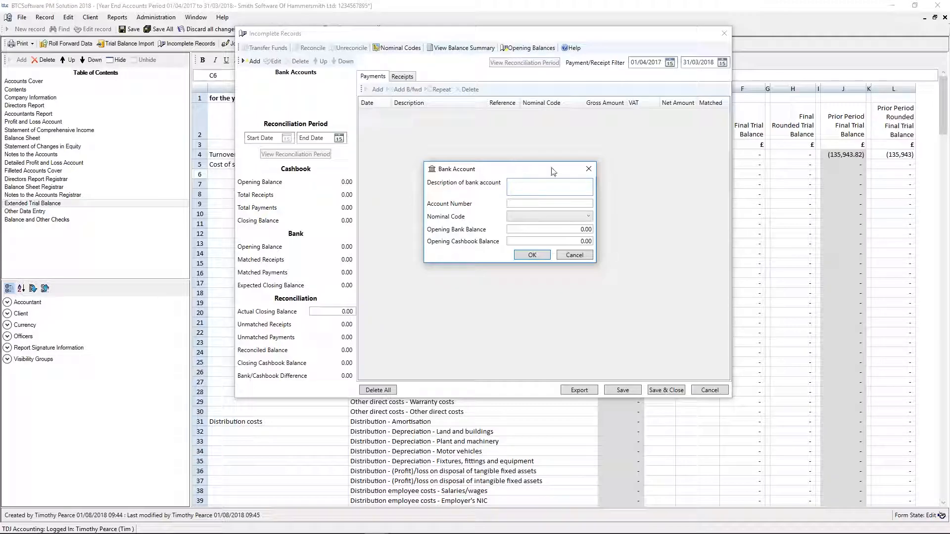
pyautogui.click(590, 172)
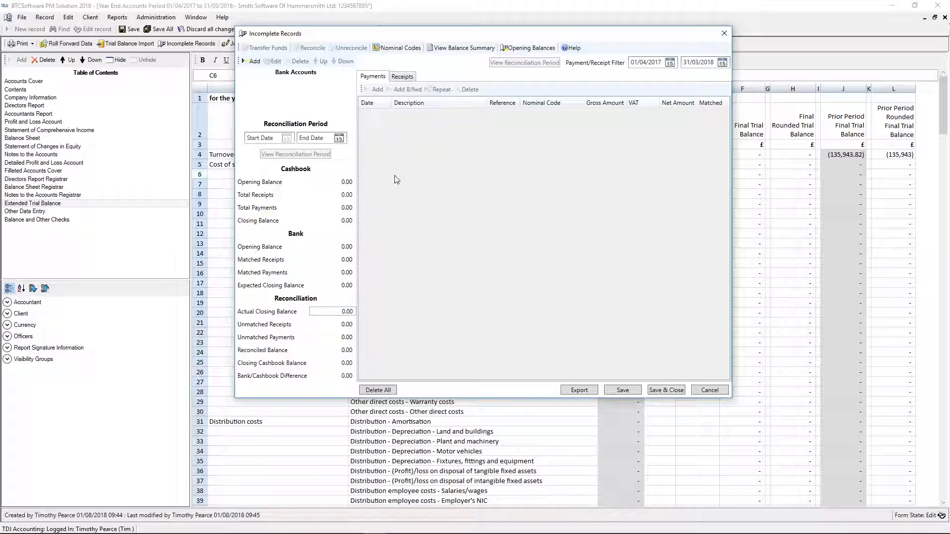
# - View the nominal code mapping and the opening balances in Incomplete Records, and close everything without saving changes
pyautogui.click(399, 50)
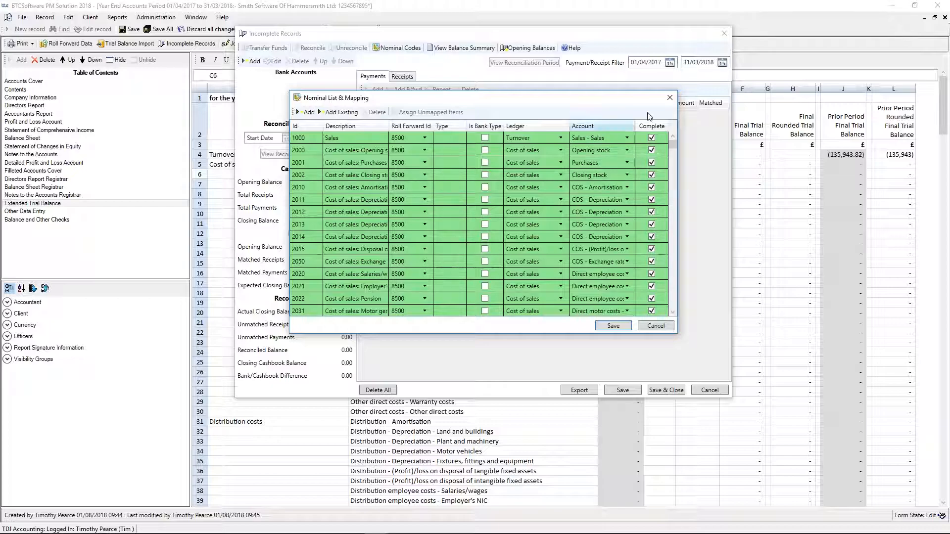
pyautogui.click(670, 99)
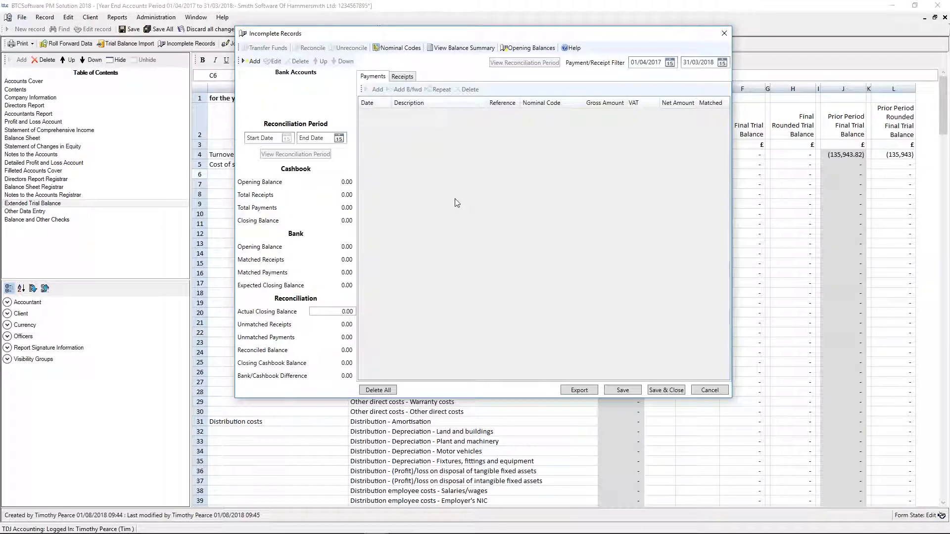
pyautogui.click(520, 49)
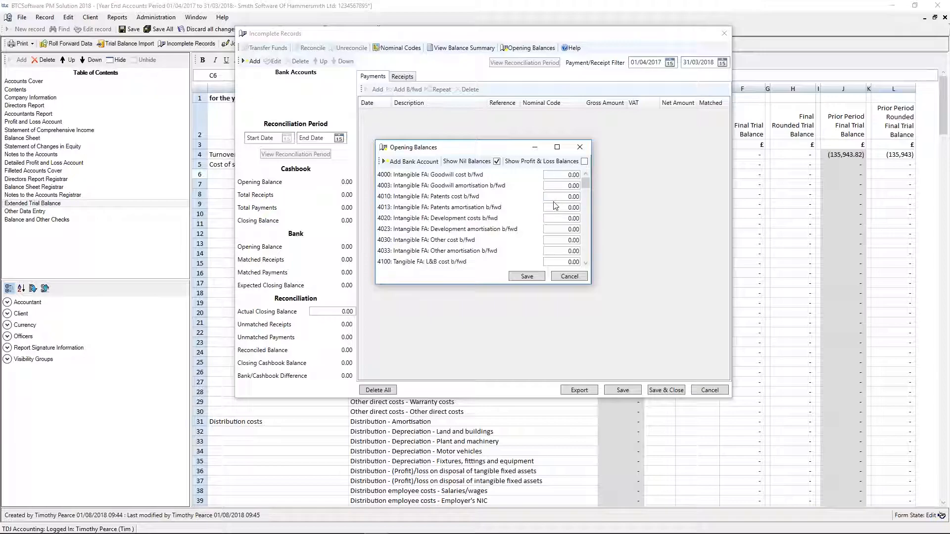
pyautogui.click(580, 147)
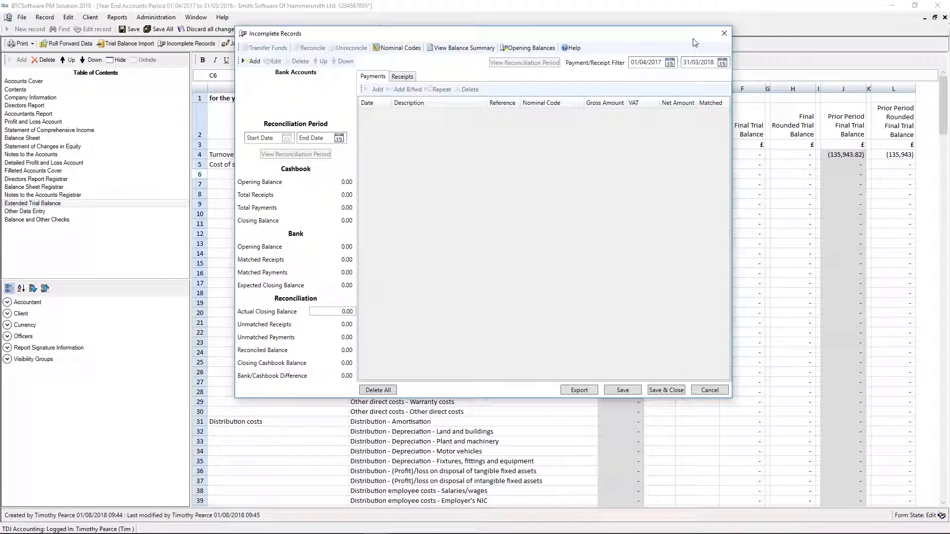
pyautogui.click(723, 34)
pyautogui.click(487, 307)
pyautogui.click(721, 34)
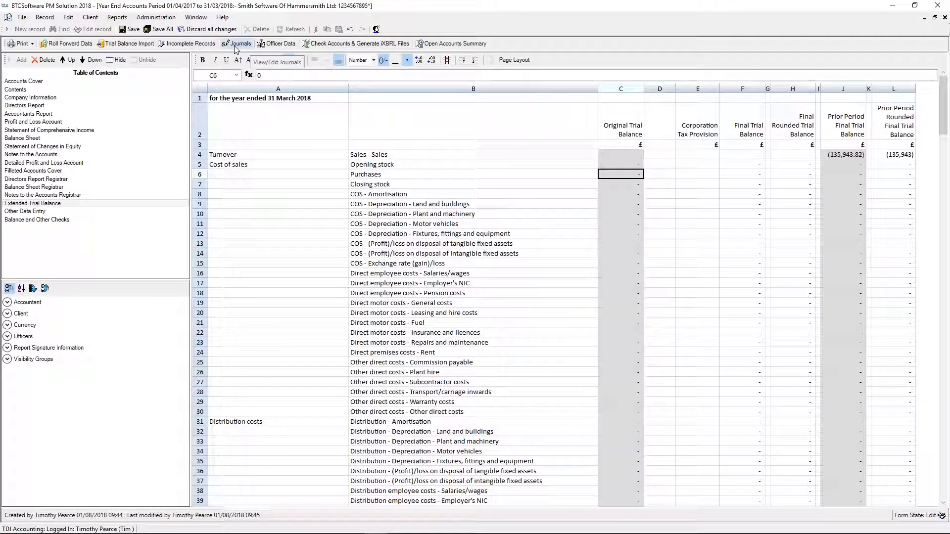
# - Open the trial balance import, choose Xero as the package and start the download
pyautogui.click(148, 47)
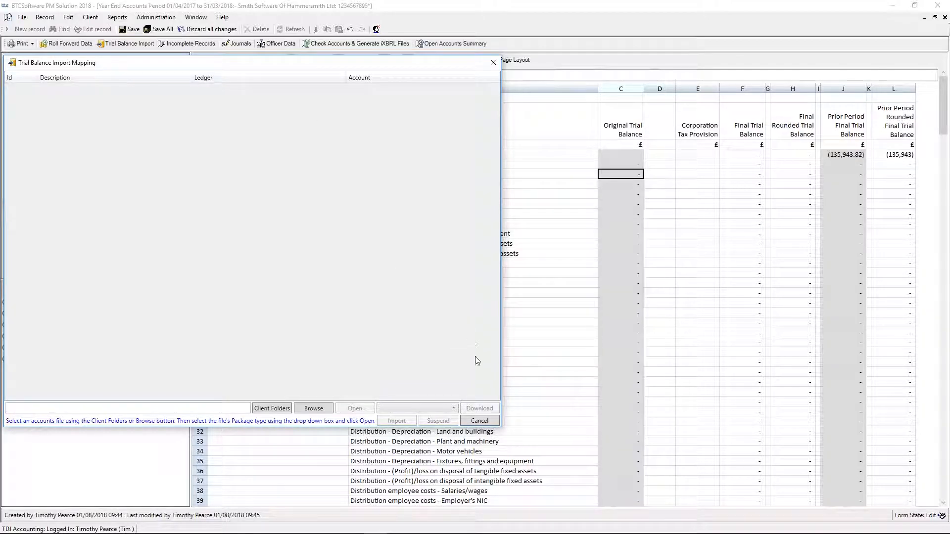
pyautogui.click(440, 411)
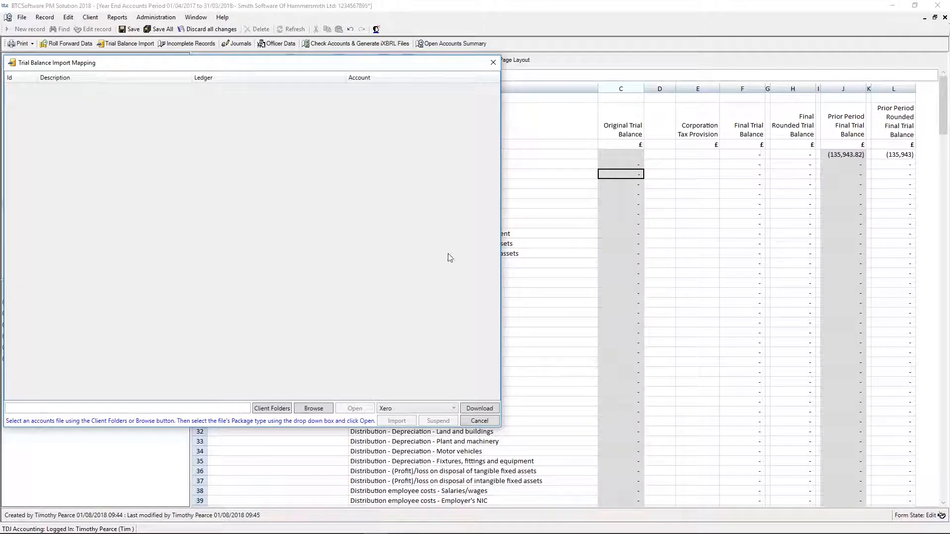
pyautogui.click(486, 409)
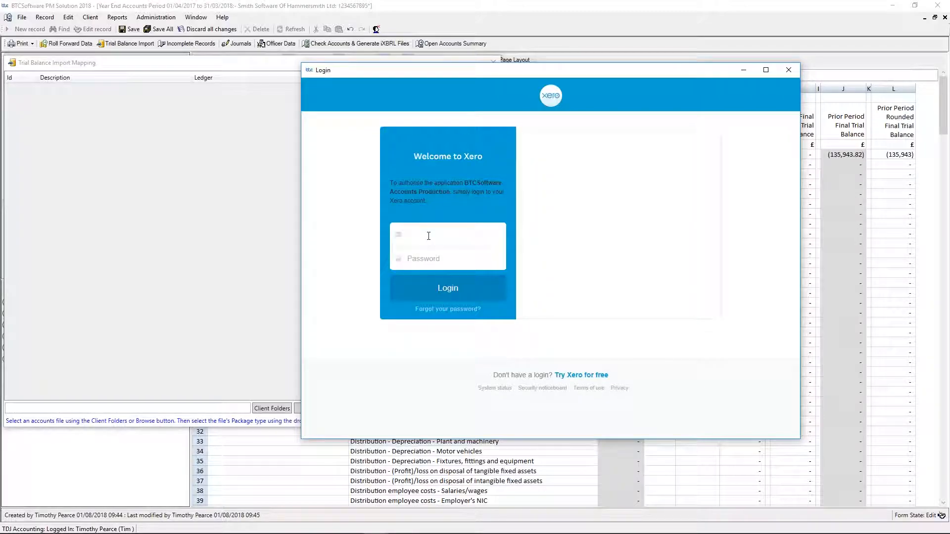
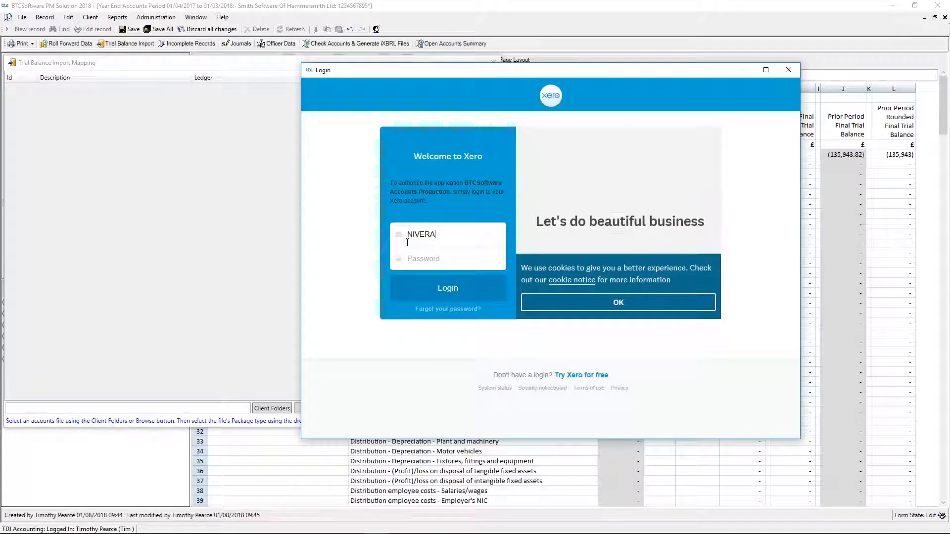
# - Log in to Xero with the account's e-mail address and password to authorise the trial balance download
pyautogui.press('BackSpace')
pyautogui.press('BackSpace')
pyautogui.press('BackSpace')
pyautogui.press('BackSpace')
pyautogui.press('BackSpace')
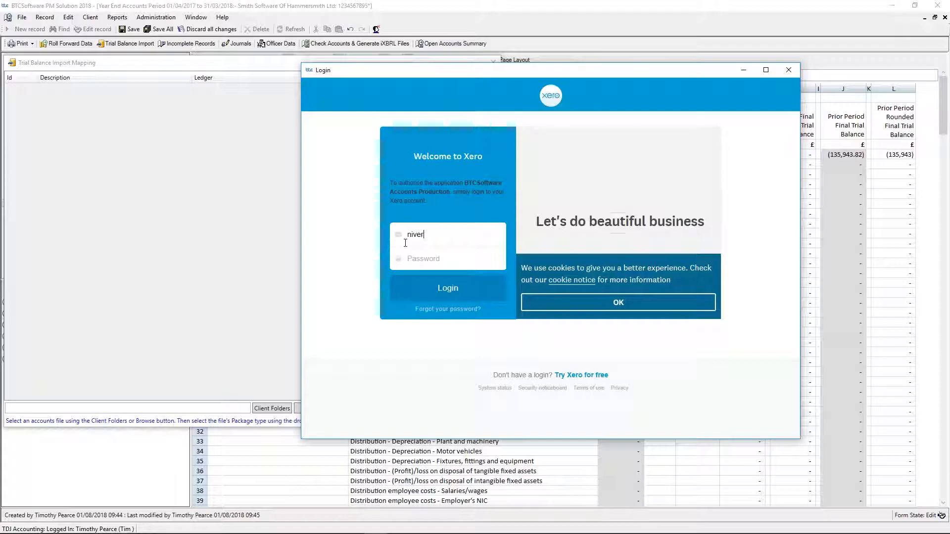
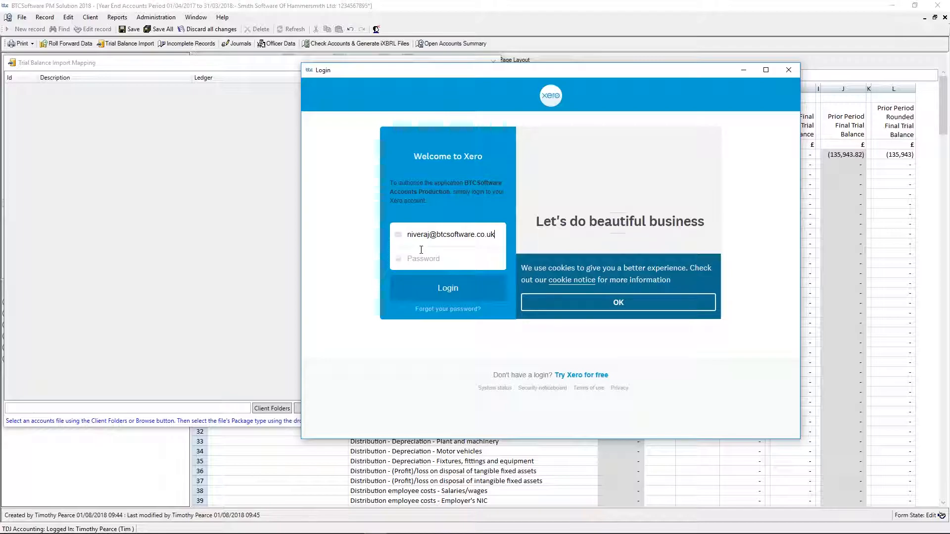
pyautogui.click(418, 257)
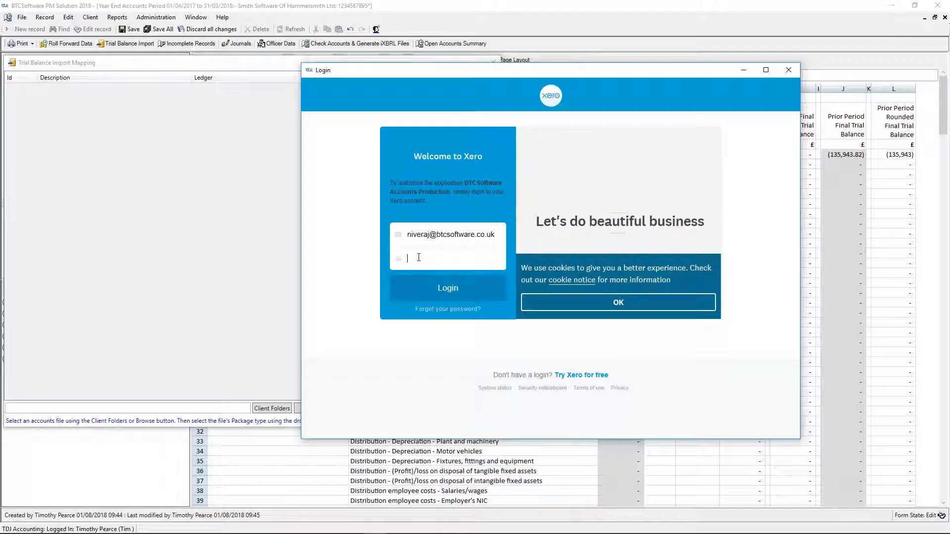
pyautogui.write('••')
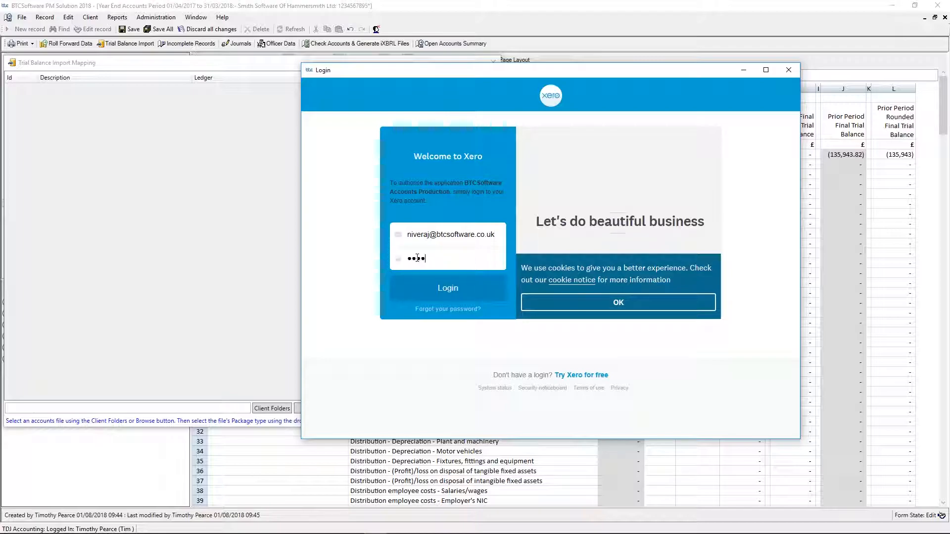
pyautogui.click(434, 286)
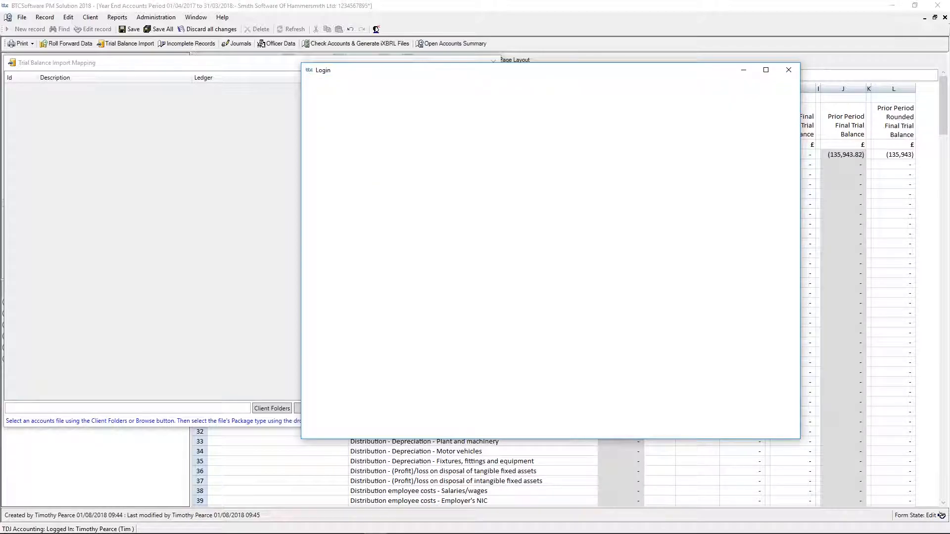
# - Finish the Xero authorisation, accept the client name mismatch and move the import mapping window clear of the table of contents
pyautogui.click(534, 219)
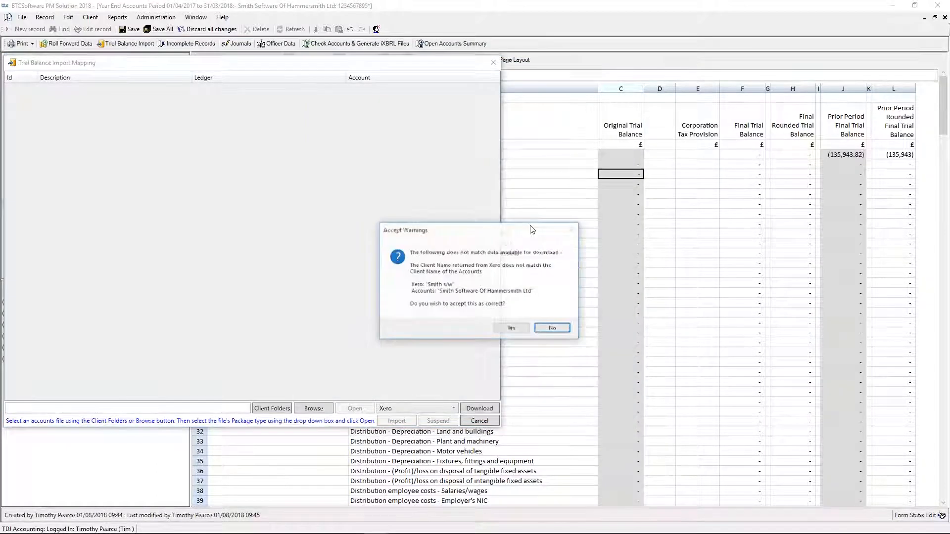
pyautogui.click(514, 331)
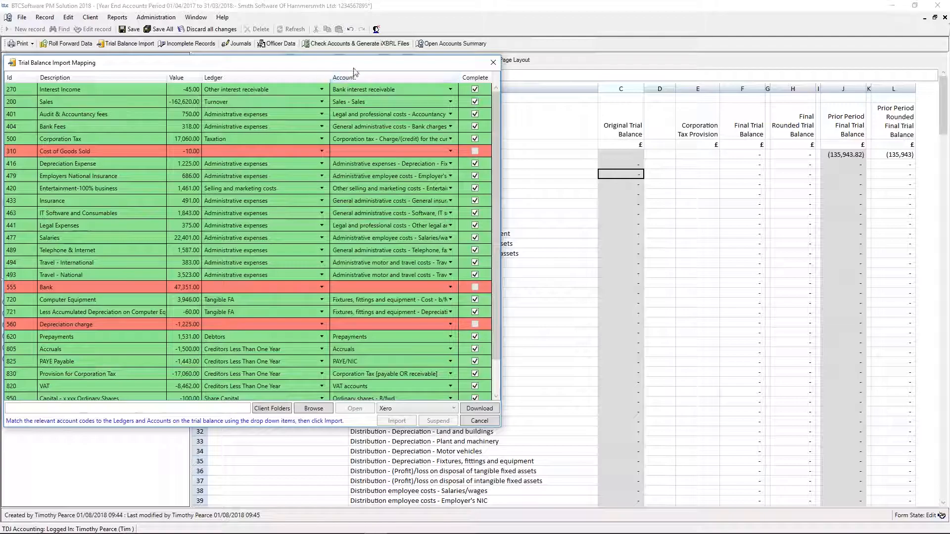
pyautogui.moveTo(407, 68); pyautogui.dragTo(638, 66)
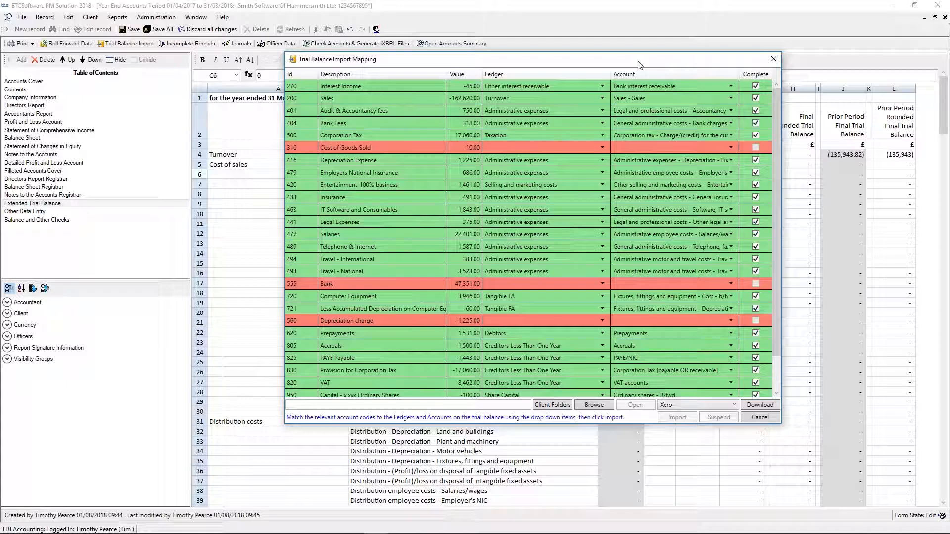
# - Map the Cost of Goods Sold line to the Cost of sales ledger and the Purchases account
pyautogui.click(547, 147)
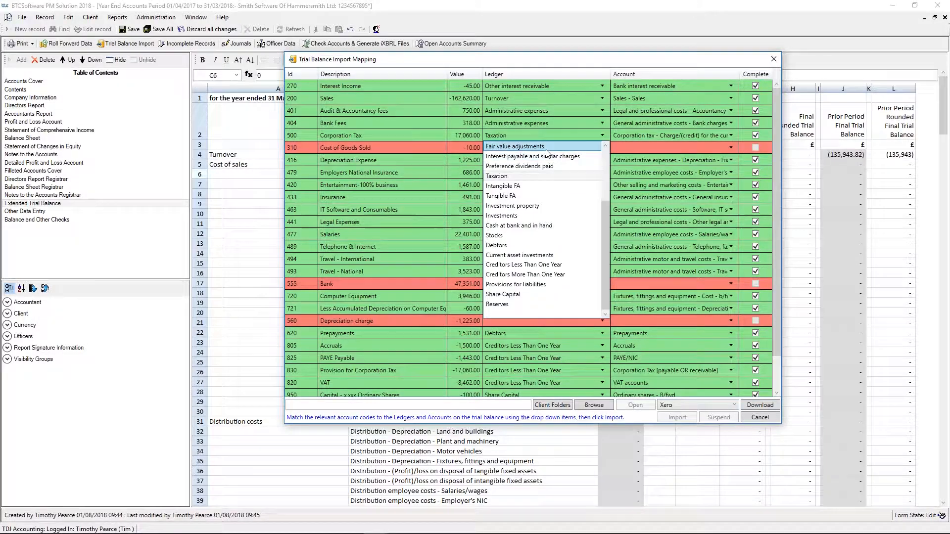
pyautogui.click(545, 151)
pyautogui.click(546, 150)
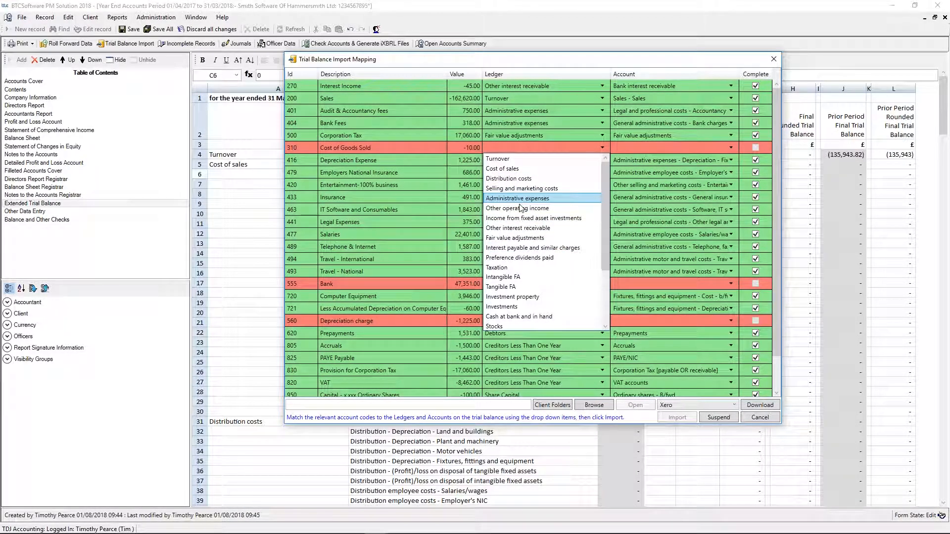
pyautogui.click(527, 169)
pyautogui.click(627, 148)
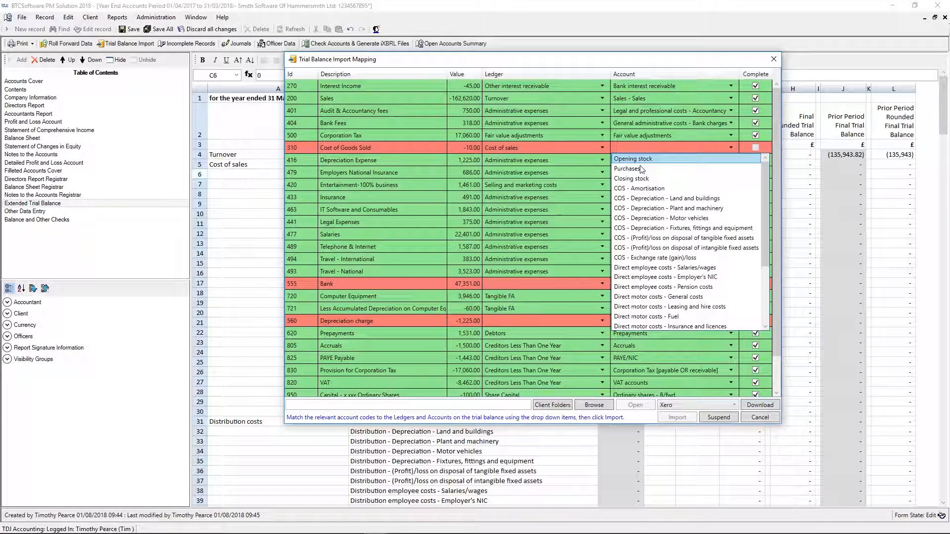
pyautogui.click(638, 167)
# - Map the Bank line to the Cash at bank and in hand ledger and the Petty cash account
pyautogui.click(521, 284)
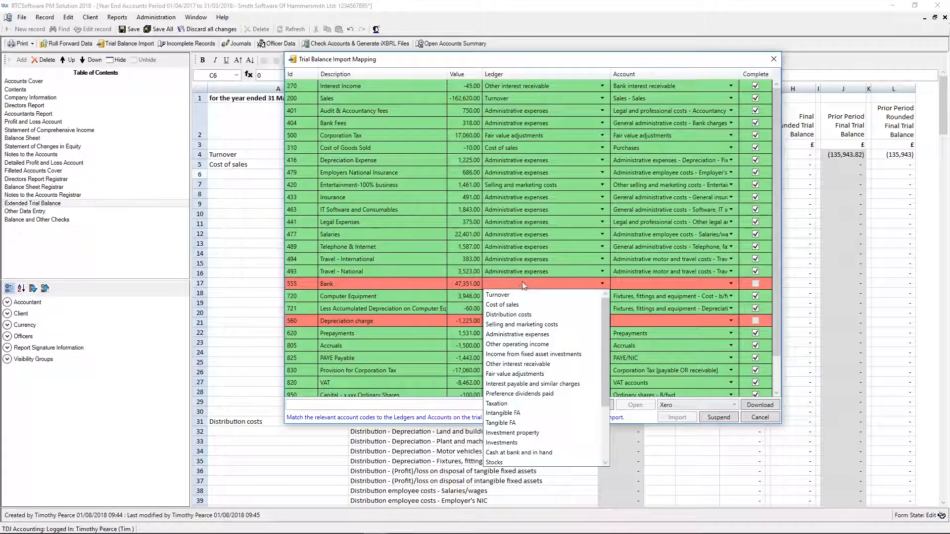
pyautogui.click(539, 452)
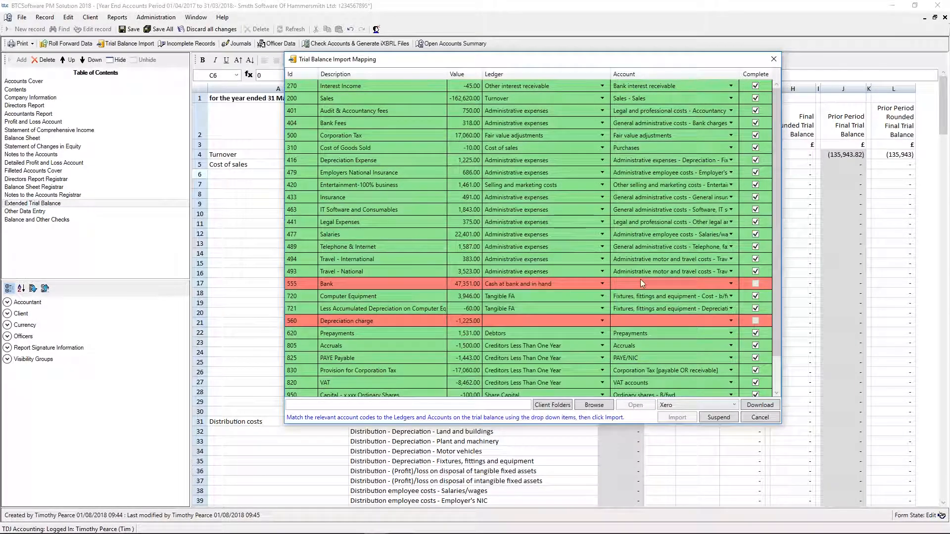
pyautogui.click(638, 284)
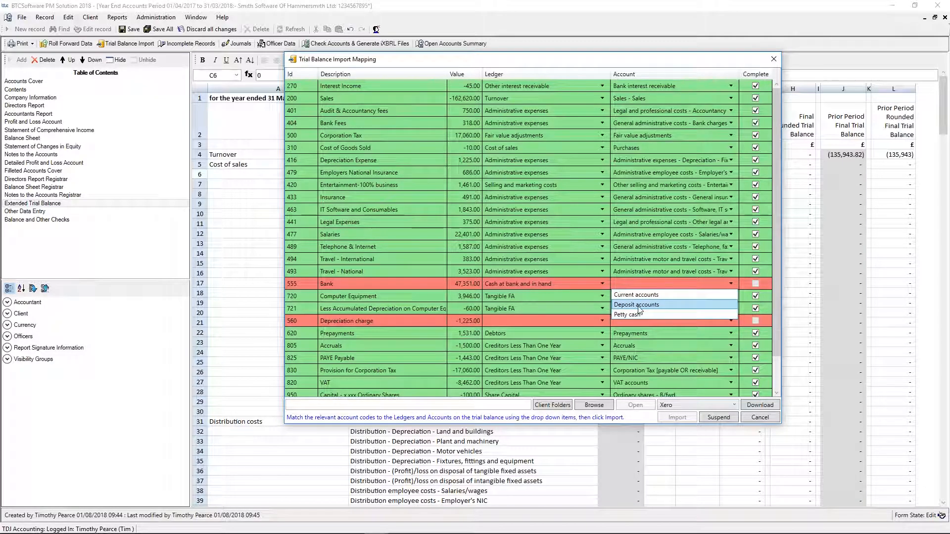
pyautogui.click(636, 315)
# - Map the Depreciation charge line to the Tangible FA ledger and the account Plant and machinery - Depreciation - charge for year
pyautogui.click(584, 321)
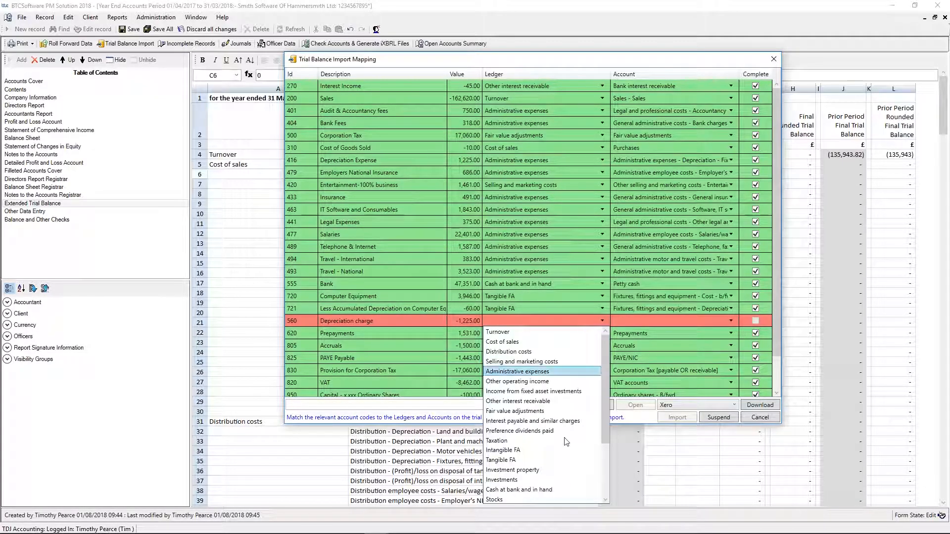
pyautogui.click(515, 460)
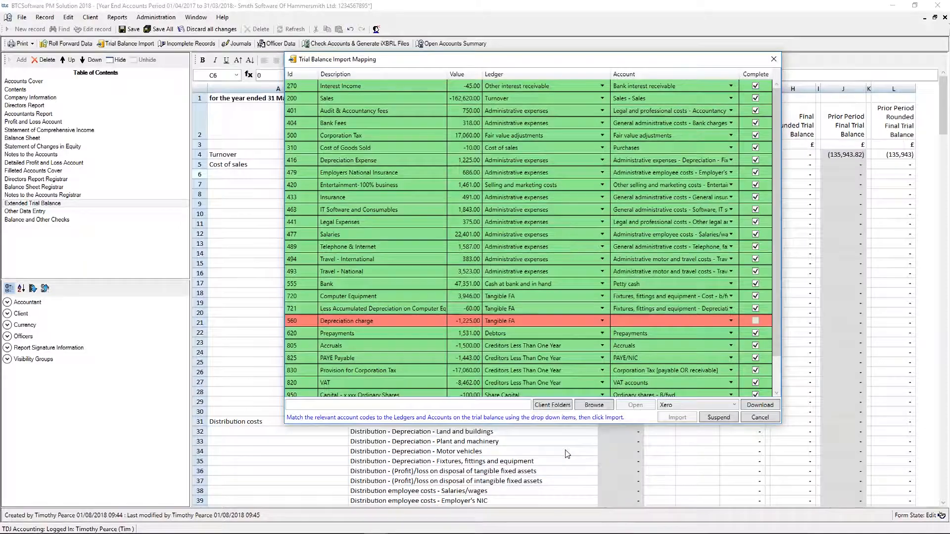
pyautogui.click(633, 323)
pyautogui.scroll(-6, 683, 435)
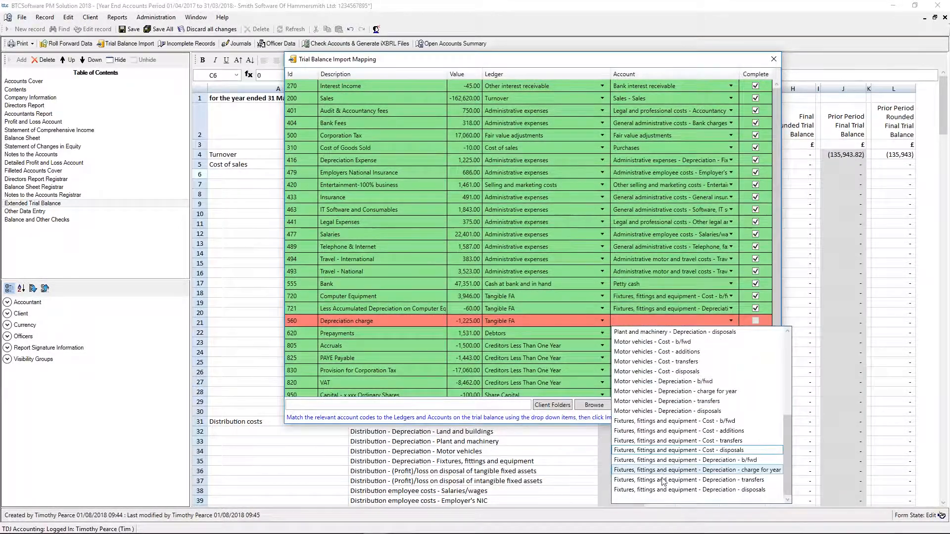
pyautogui.scroll(3, 673, 490)
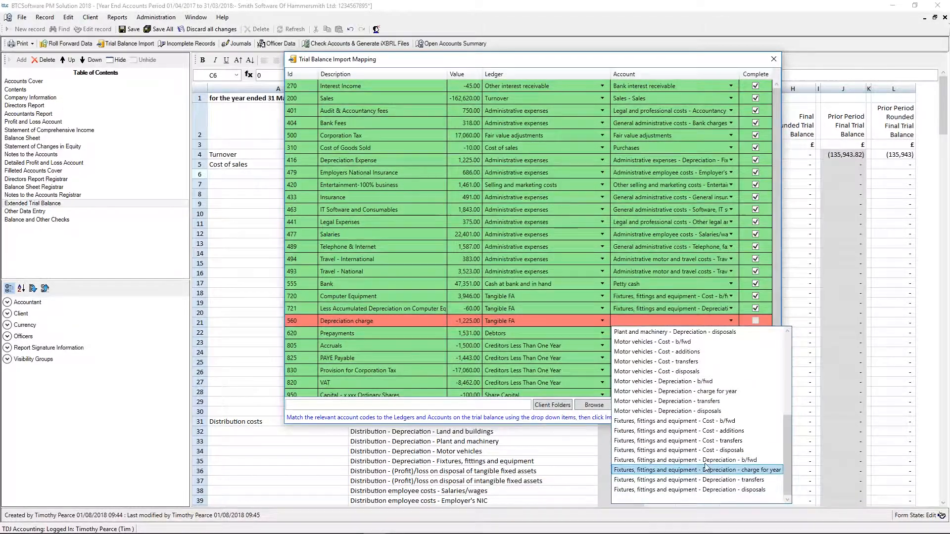
pyautogui.click(736, 403)
# - Map Dividends to the Reserves ledger and Profit and loss account - Equity dividends paid, and import the trial balance over existing values
pyautogui.scroll(-1, 676, 387)
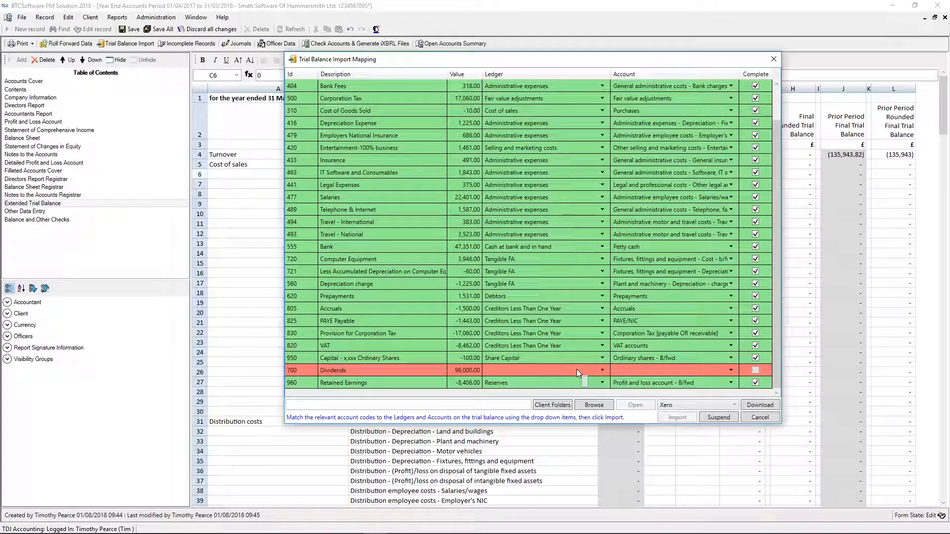
pyautogui.click(576, 369)
pyautogui.scroll(-2, 550, 358)
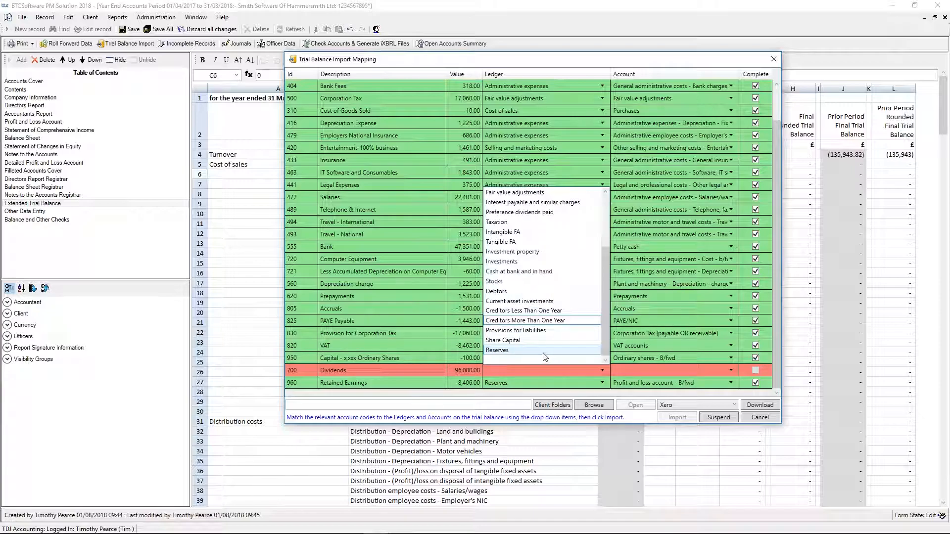
pyautogui.click(543, 352)
pyautogui.click(640, 371)
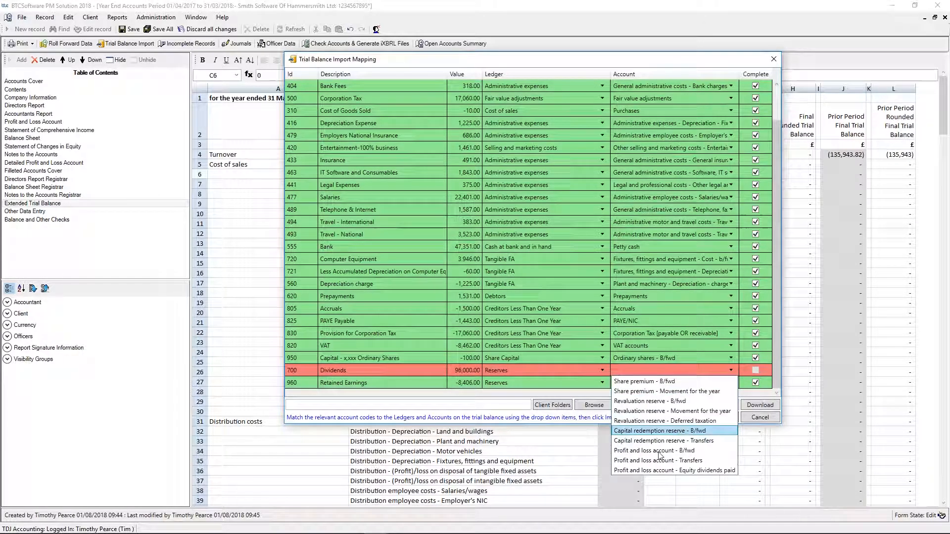
pyautogui.click(675, 470)
pyautogui.click(677, 417)
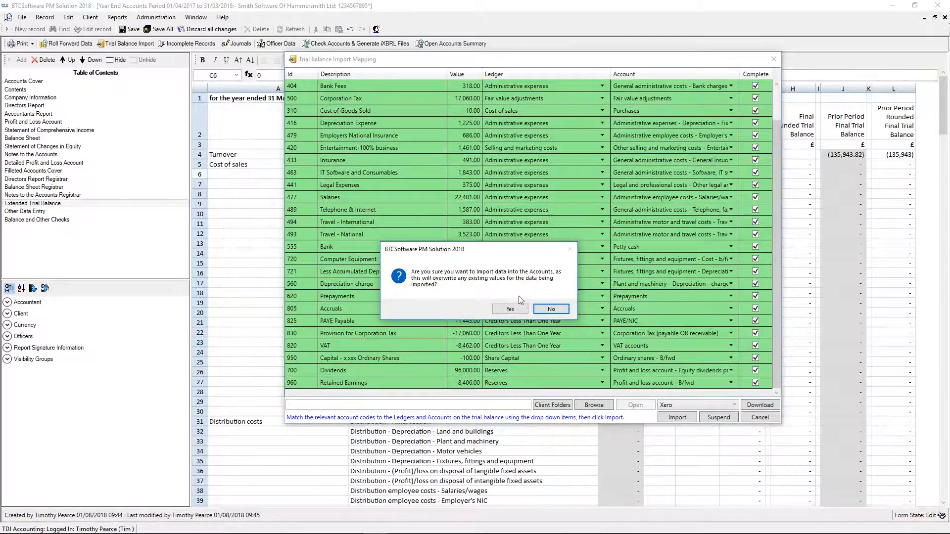
pyautogui.click(510, 309)
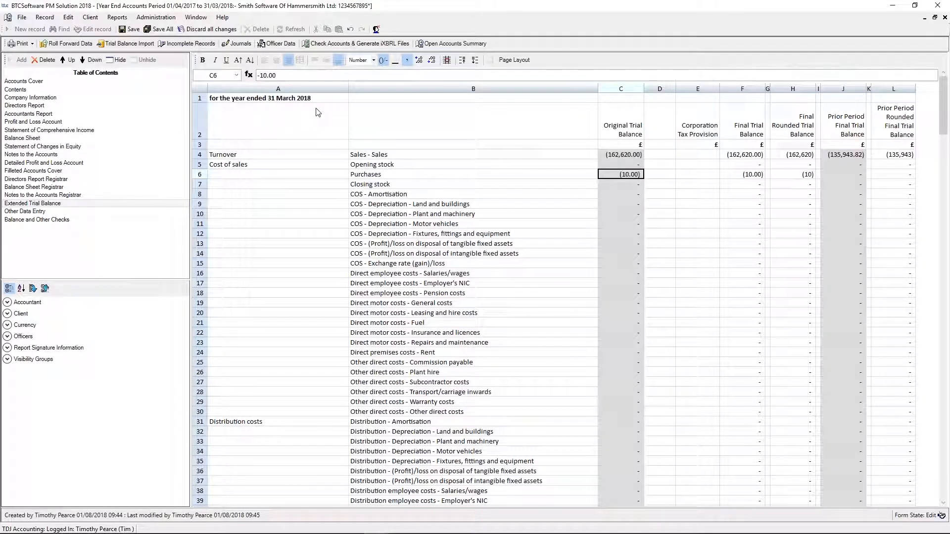
# - Add a journal described as 1 with a Turnover line for Sales - Sales and a Cost of sales line for Purchases
pyautogui.click(237, 44)
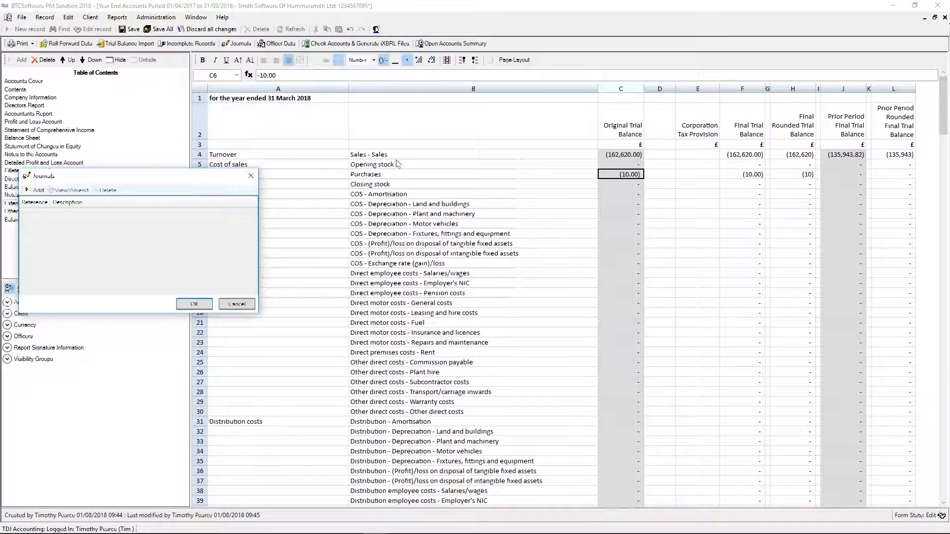
pyautogui.click(444, 174)
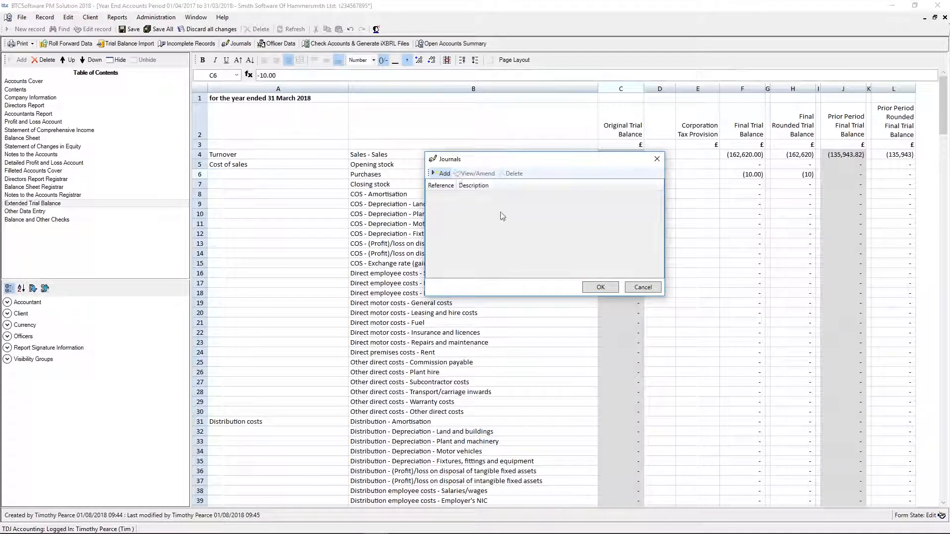
pyautogui.write('1')
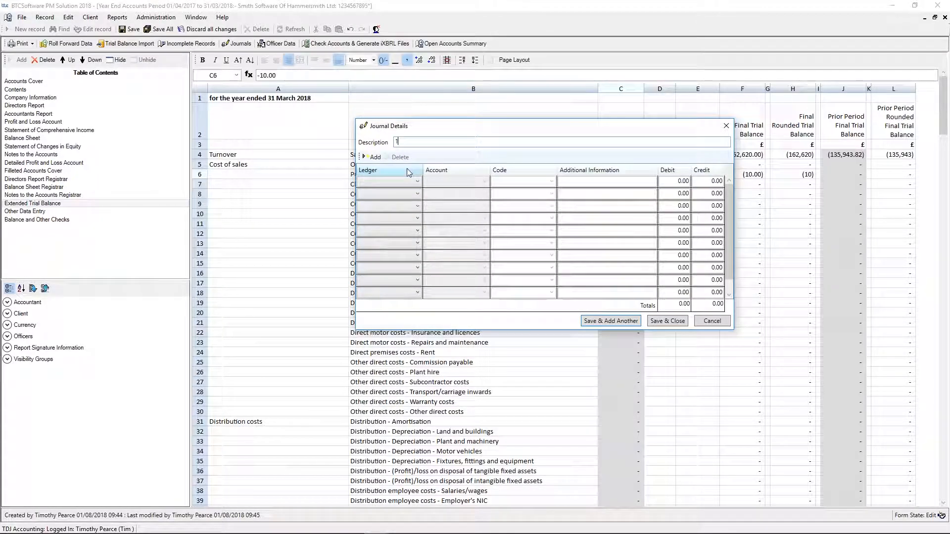
pyautogui.click(417, 182)
pyautogui.click(390, 193)
pyautogui.click(417, 194)
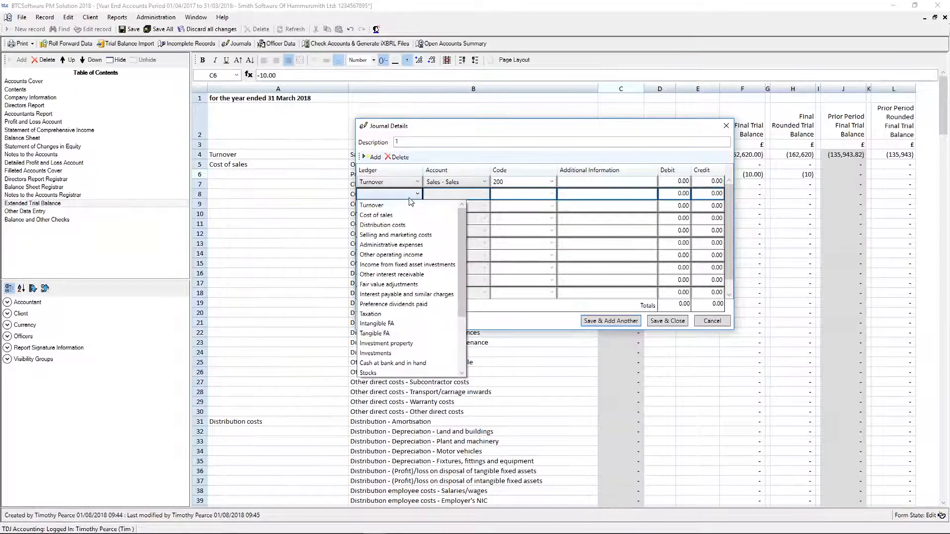
pyautogui.click(383, 214)
pyautogui.click(449, 196)
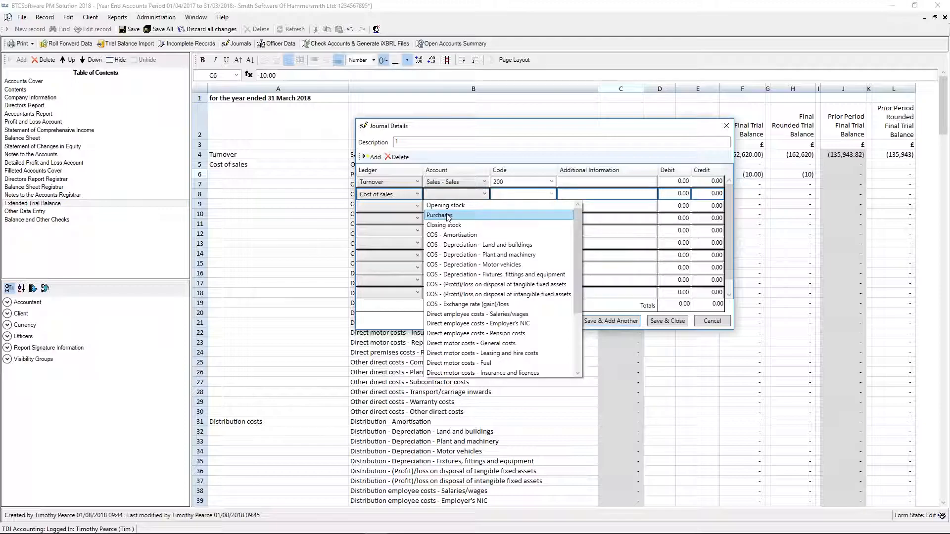
pyautogui.click(451, 209)
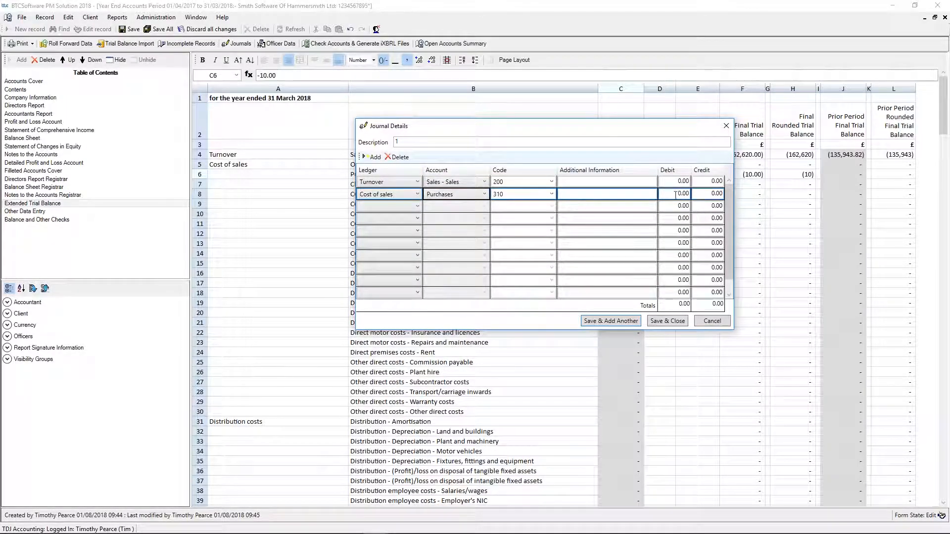
# - Debit Sales 1000 and credit Purchases 1000, then save the journal and apply it to the trial balance
pyautogui.click(663, 182)
pyautogui.write('100')
pyautogui.press('Tab')
pyautogui.write('0')
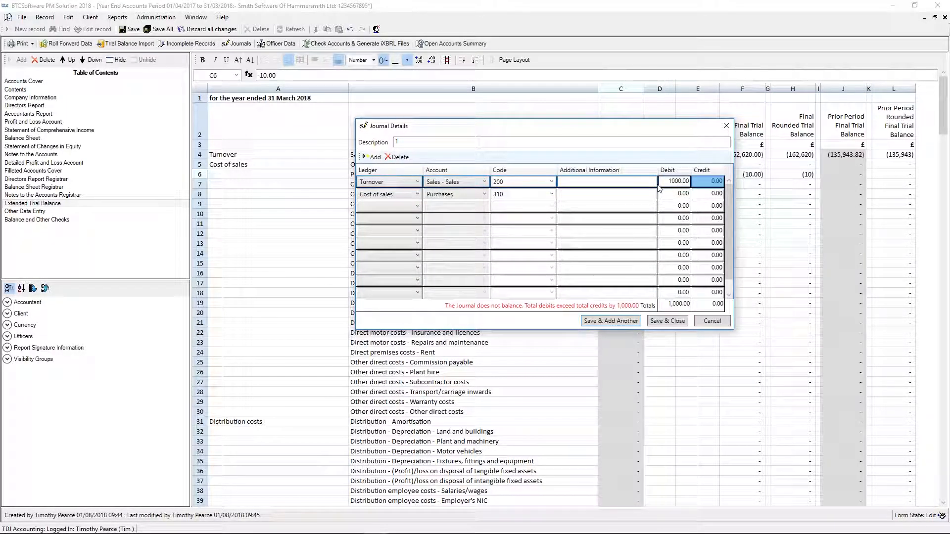
pyautogui.click(712, 194)
pyautogui.write('1000')
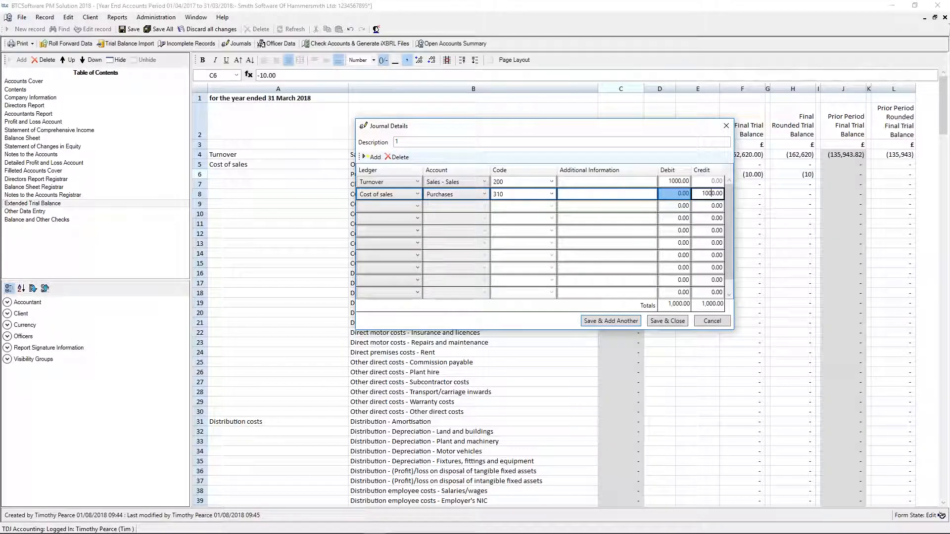
pyautogui.click(667, 321)
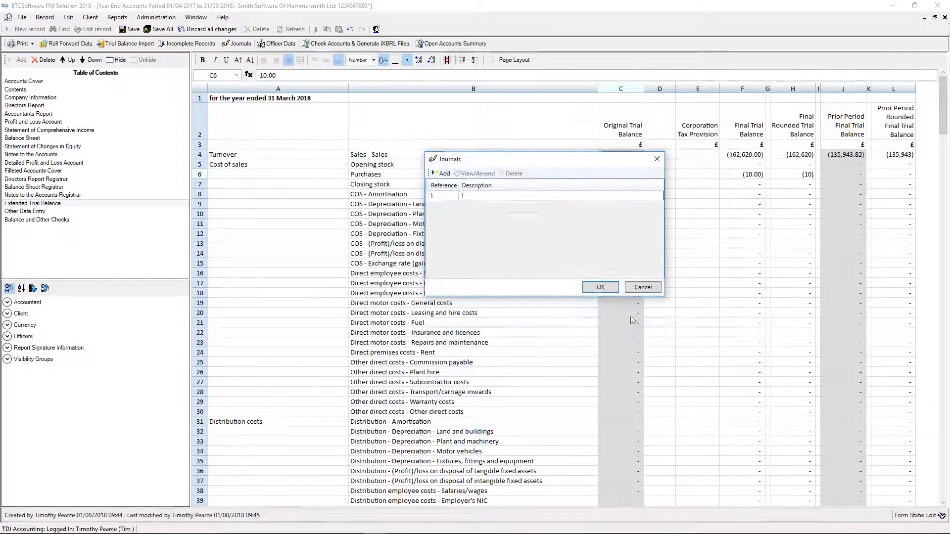
pyautogui.click(596, 285)
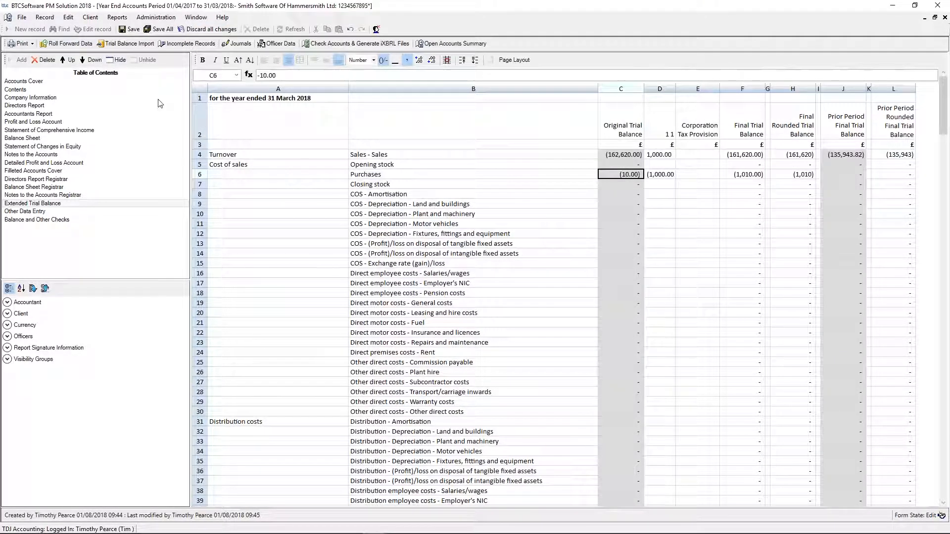
# - Open the journal export, look through the available accounts packages, keep Xero selected and close it without exporting
pyautogui.click(22, 43)
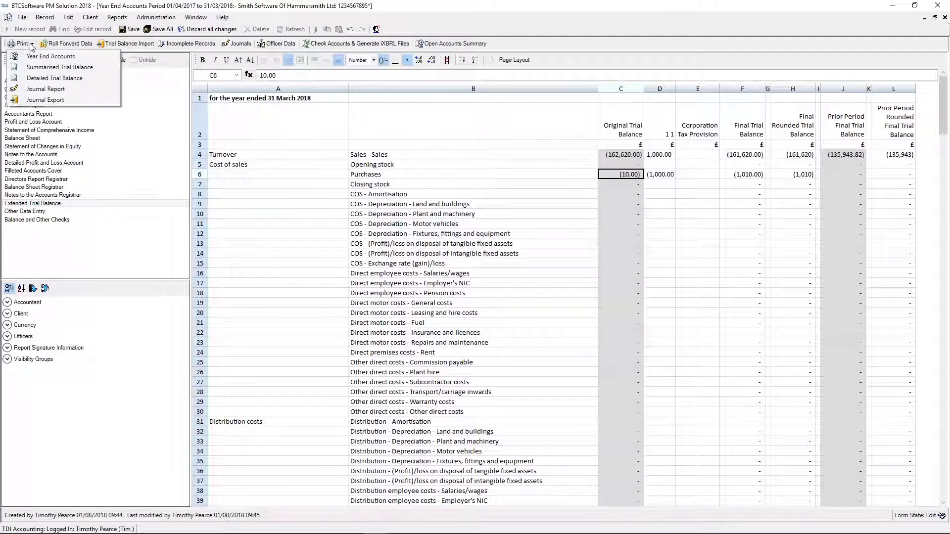
pyautogui.click(69, 100)
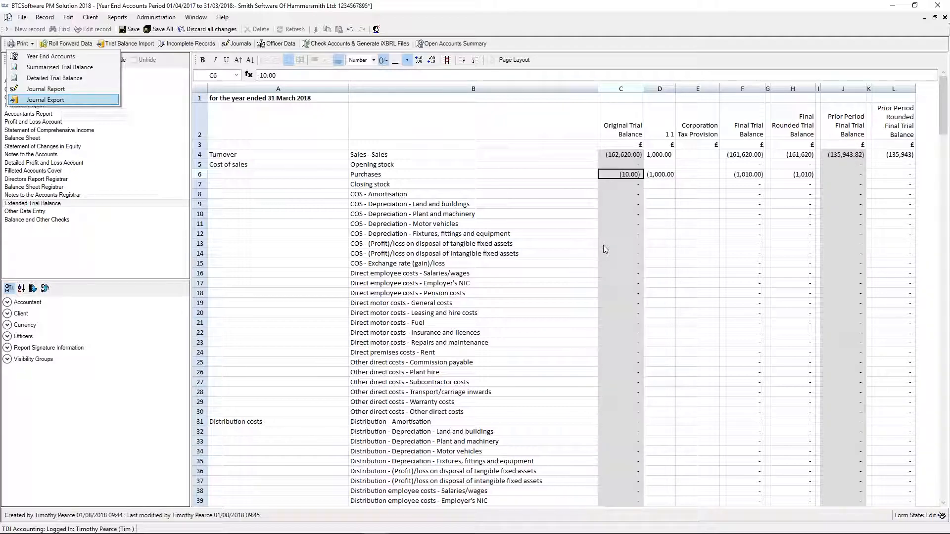
pyautogui.click(411, 301)
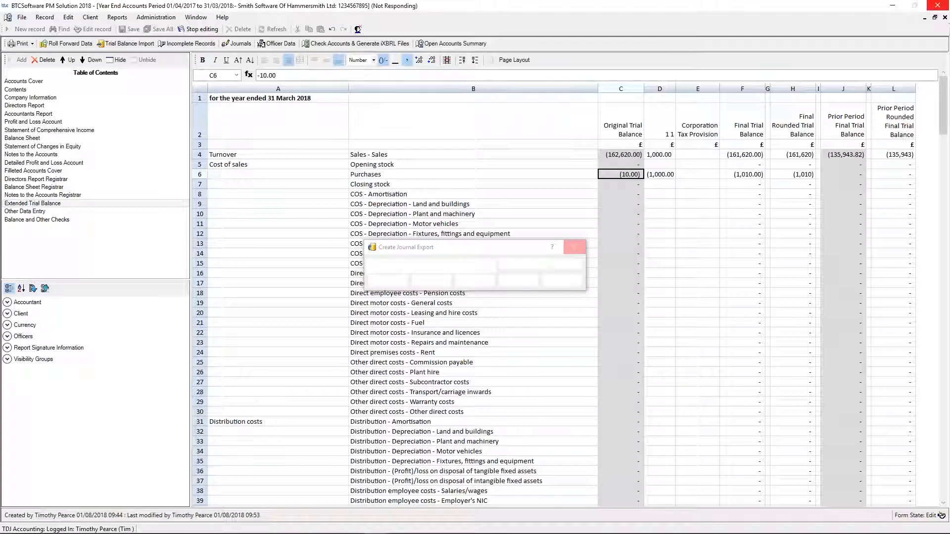
pyautogui.click(577, 264)
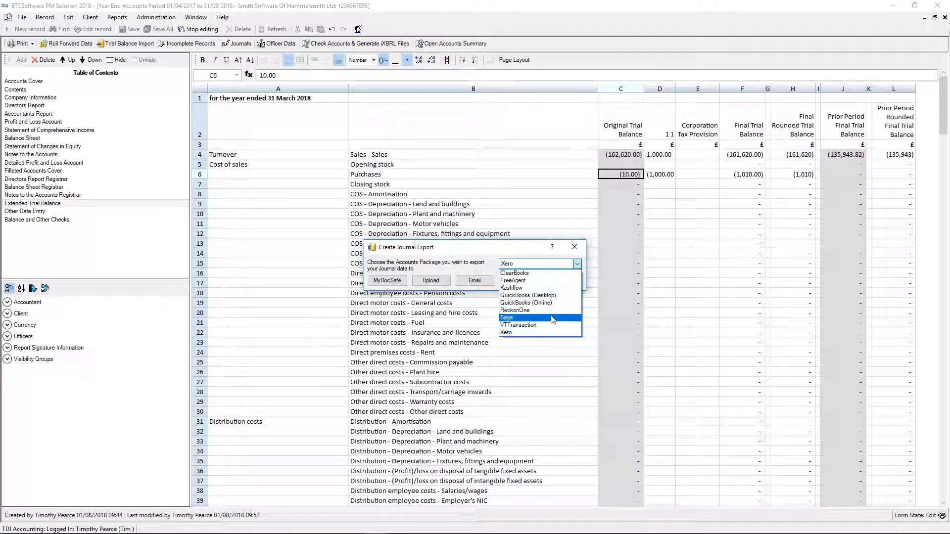
pyautogui.click(517, 332)
pyautogui.click(576, 249)
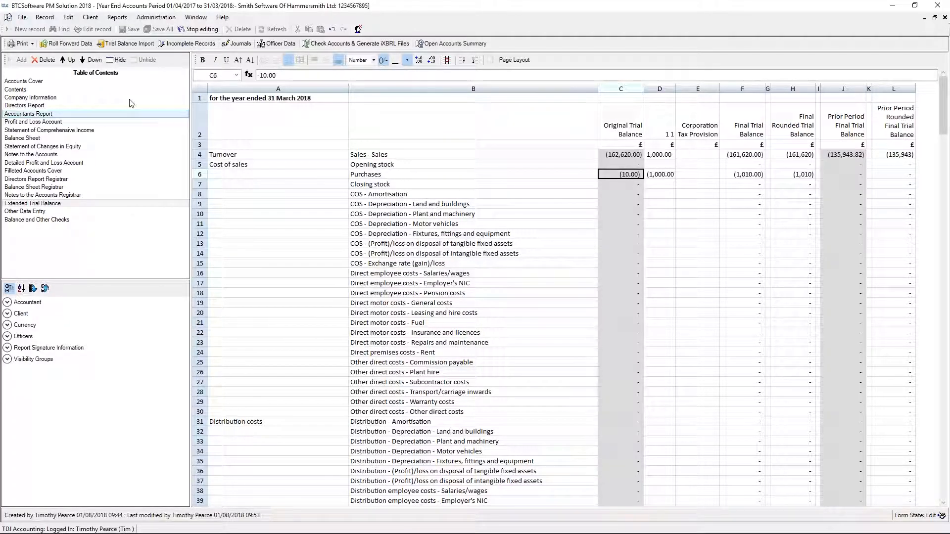
# - Check the year end accounts and generate the iXBRL files
pyautogui.click(317, 44)
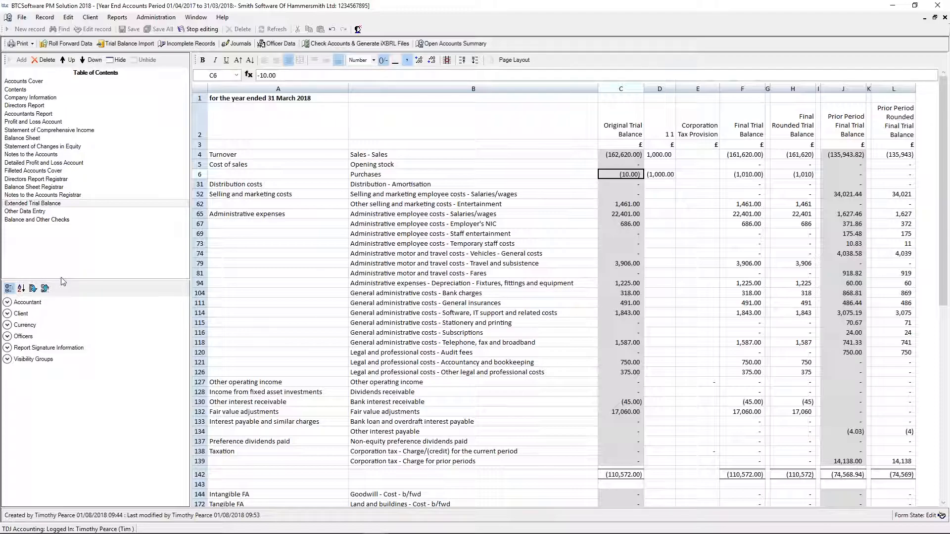
pyautogui.click(348, 45)
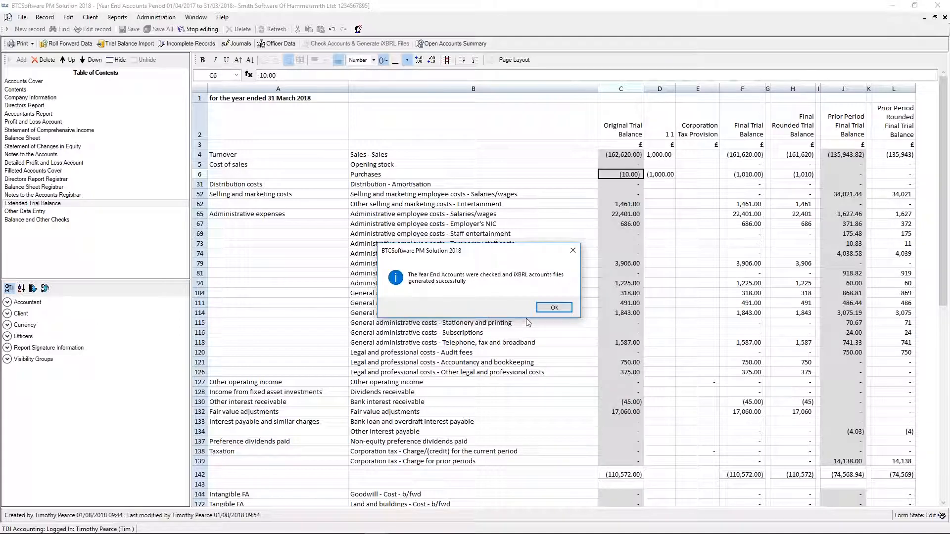
# - Close the year end accounts and open the computation and CT600 of the associated corporation tax return
pyautogui.click(555, 314)
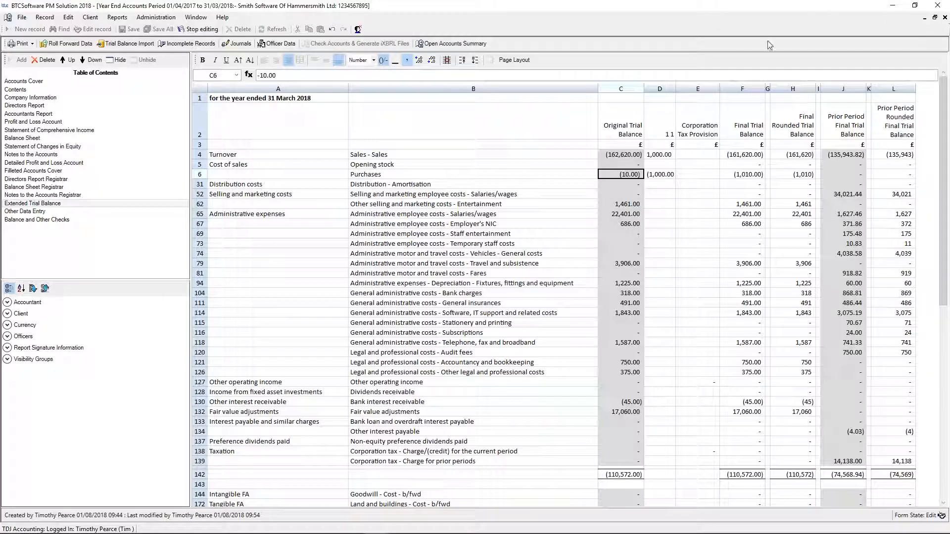
pyautogui.click(944, 18)
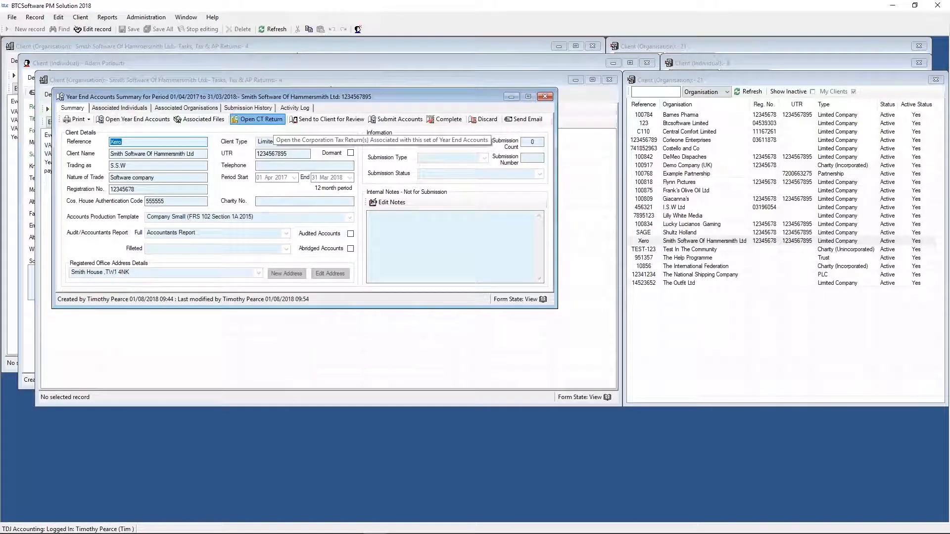
pyautogui.click(266, 119)
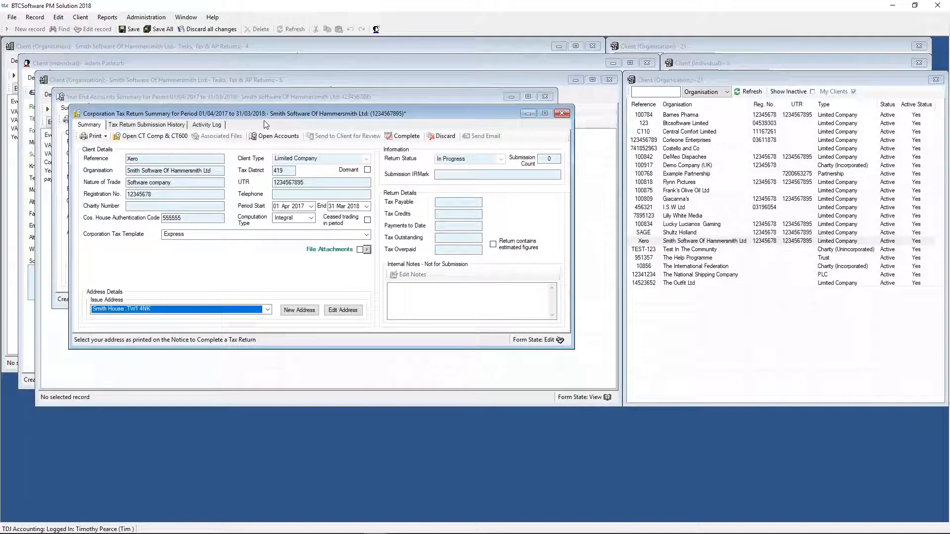
pyautogui.click(154, 136)
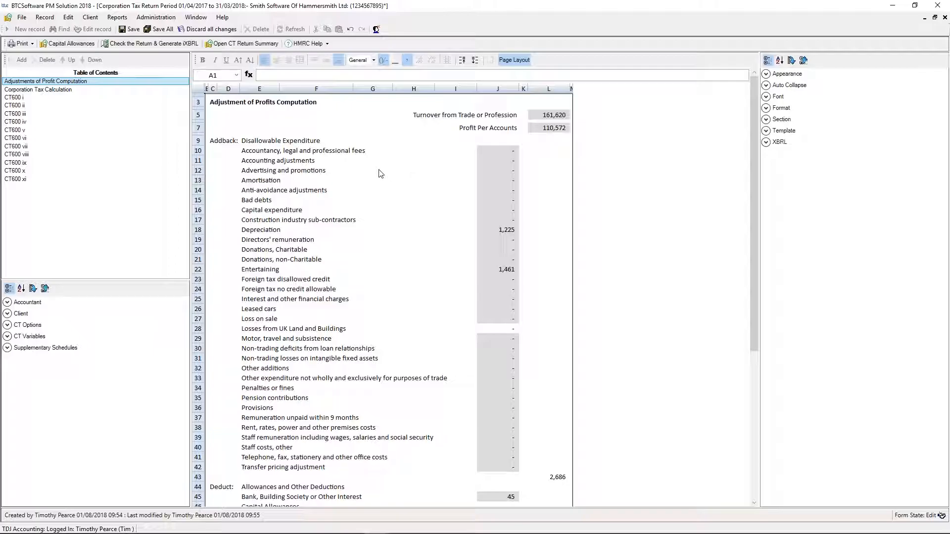
# - Review the addbacks and deductions in the Adjustment of Profits Computation and expand the list of supplementary schedules
pyautogui.scroll(-8, 397, 187)
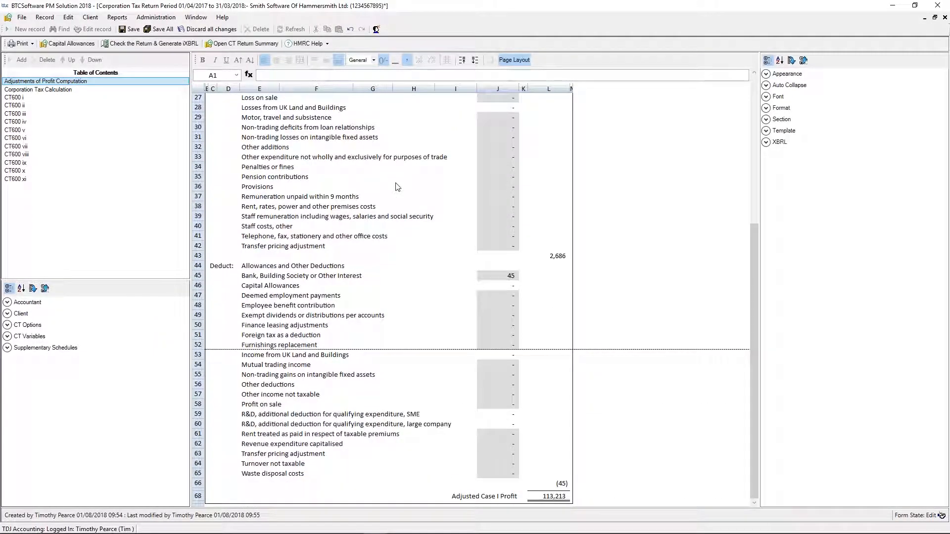
pyautogui.scroll(2, 398, 187)
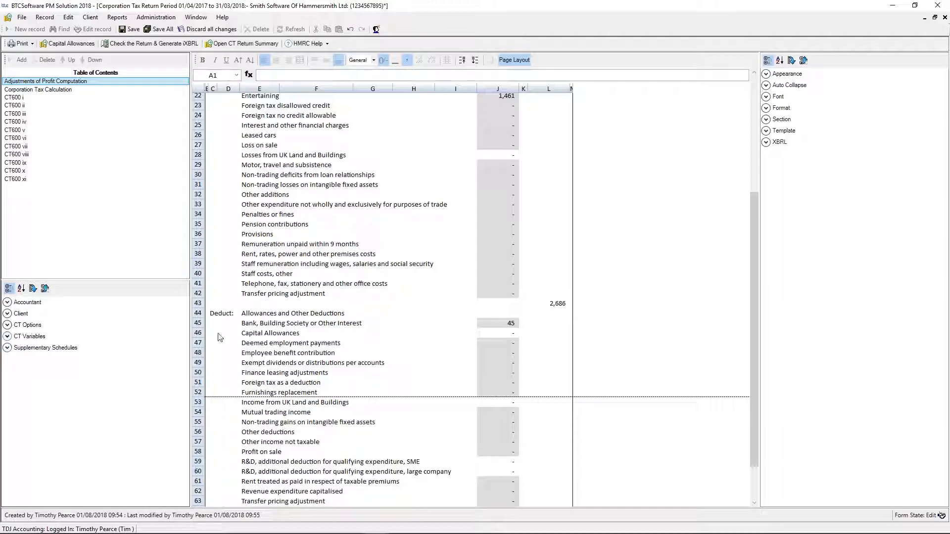
pyautogui.scroll(2, 294, 278)
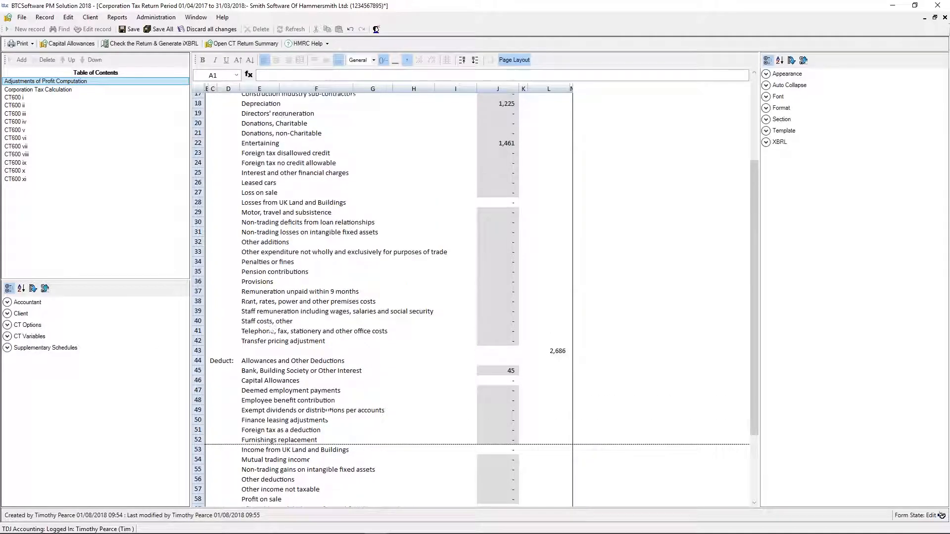
pyautogui.click(7, 348)
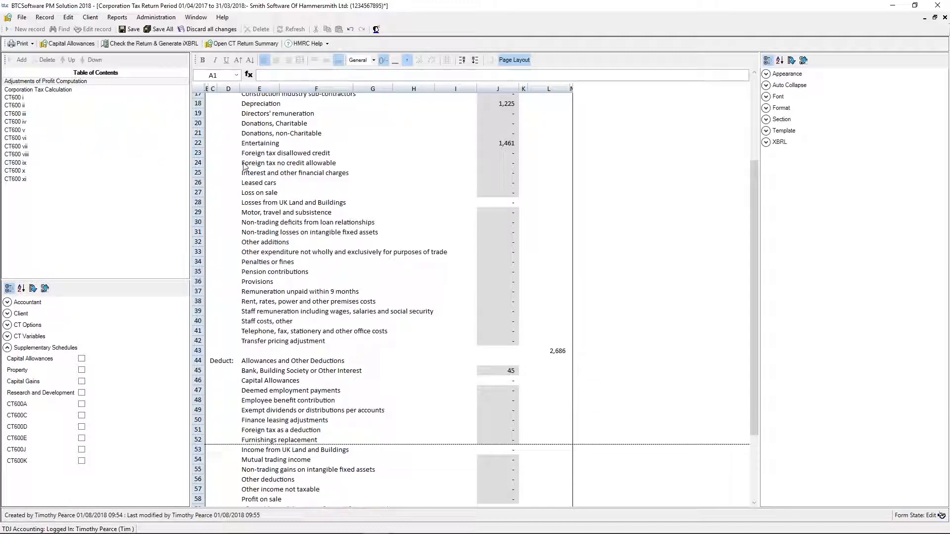
pyautogui.click(756, 92)
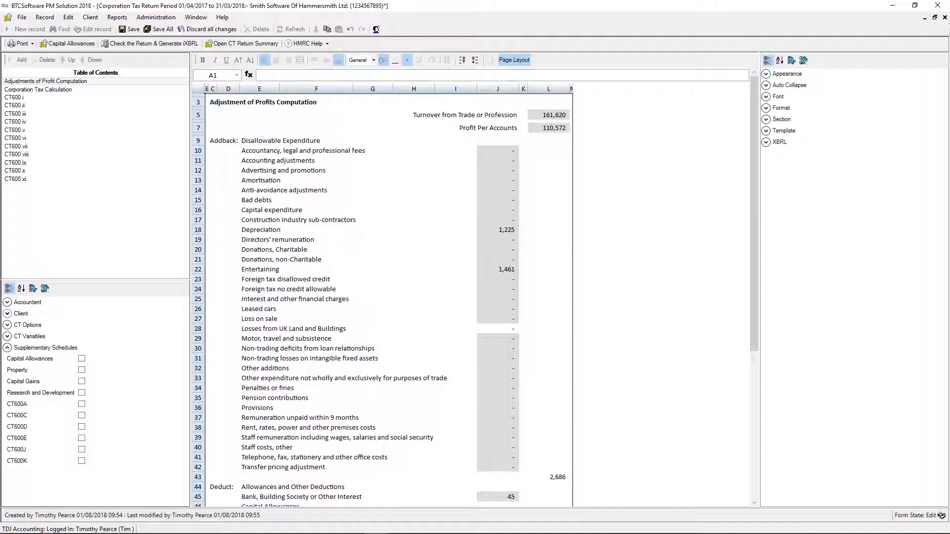
# - Complete the declaration on the CT600 xi page with the date 01/08/2018 and the status Director
pyautogui.click(32, 181)
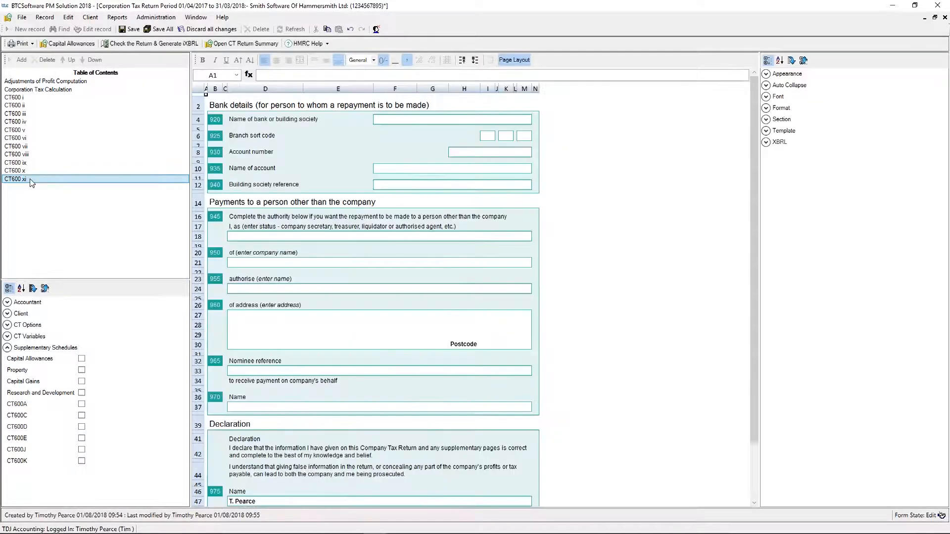
pyautogui.scroll(-3, 270, 475)
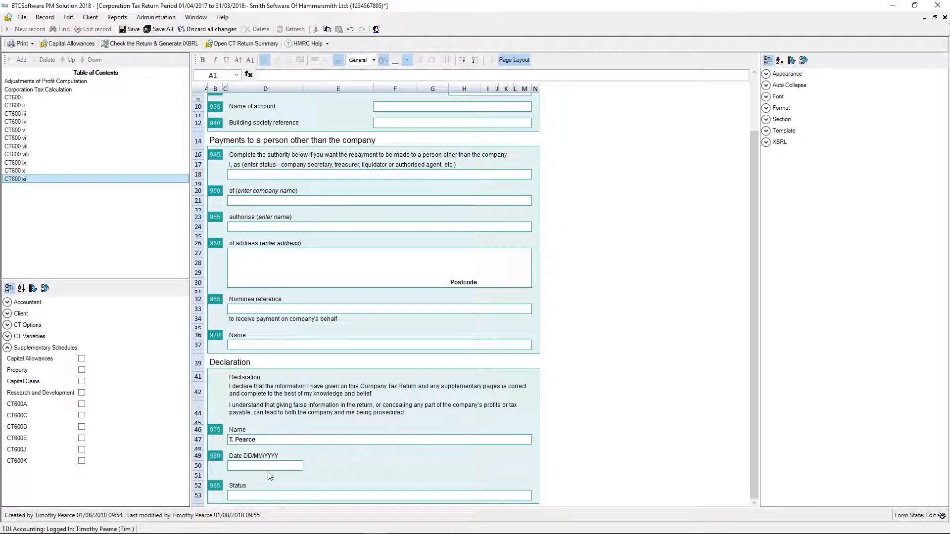
pyautogui.click(262, 466)
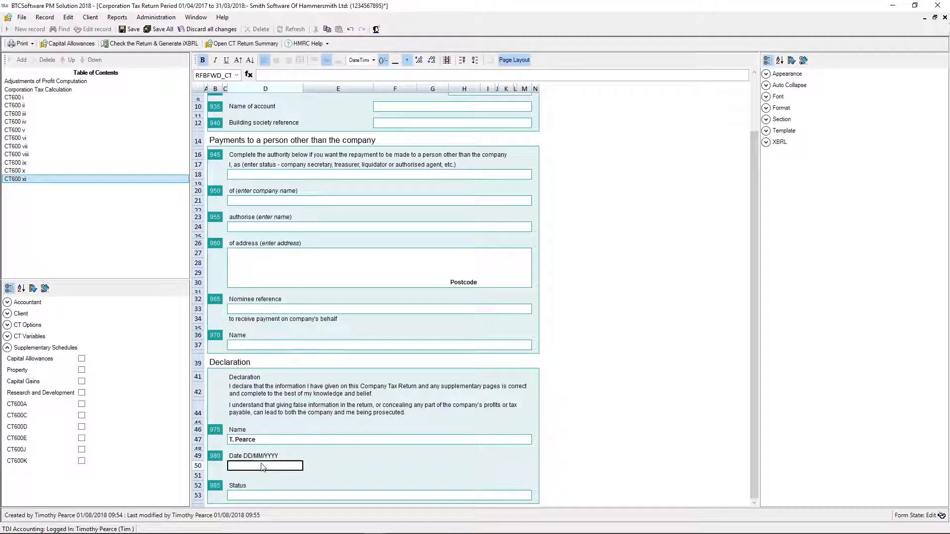
pyautogui.write('1/08/18')
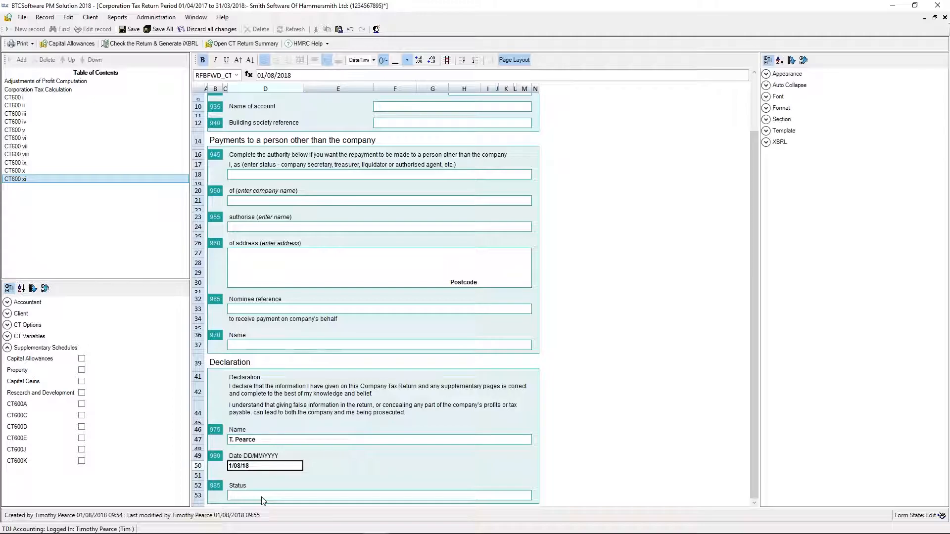
pyautogui.press('Return')
pyautogui.click(245, 499)
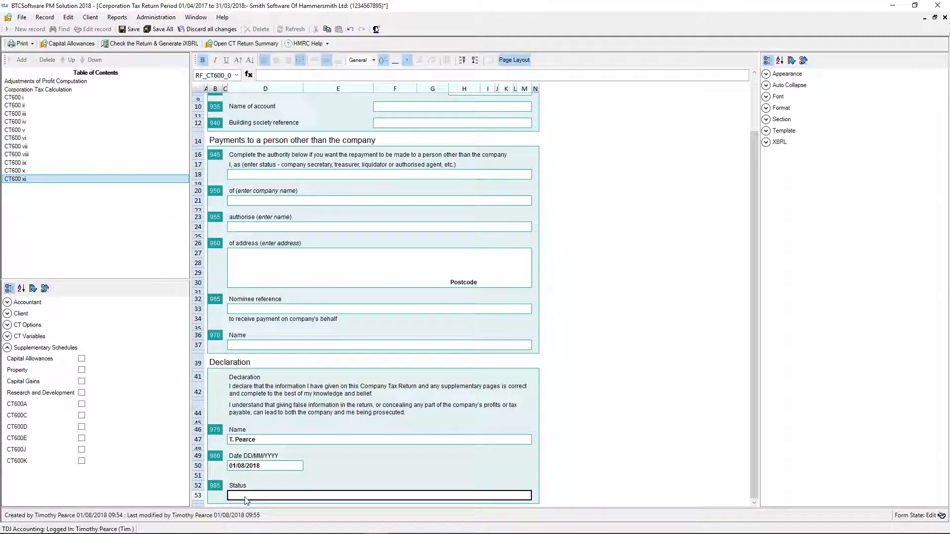
pyautogui.write('Director')
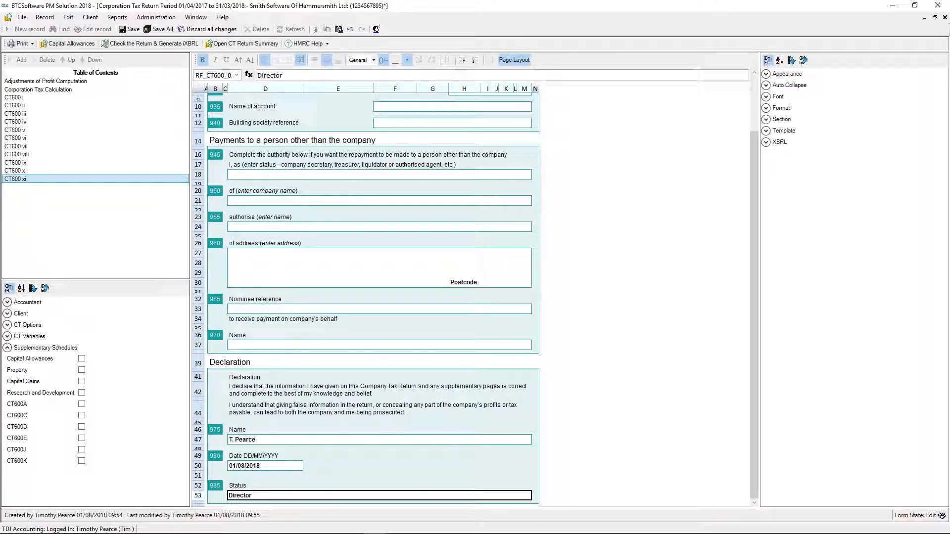
pyautogui.scroll(3, 323, 163)
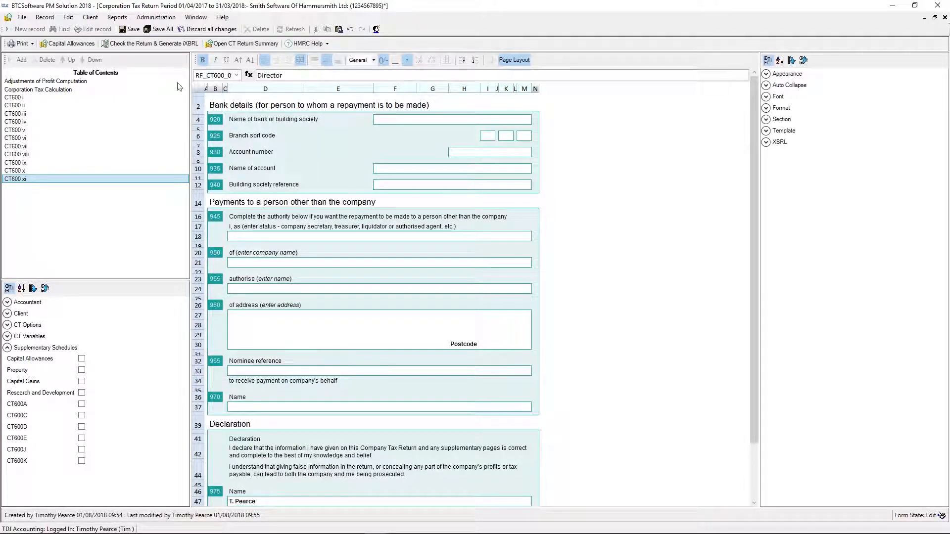
# - Check the corporation tax return, generate its iXBRL computation file, and close the return and its summary
pyautogui.click(151, 43)
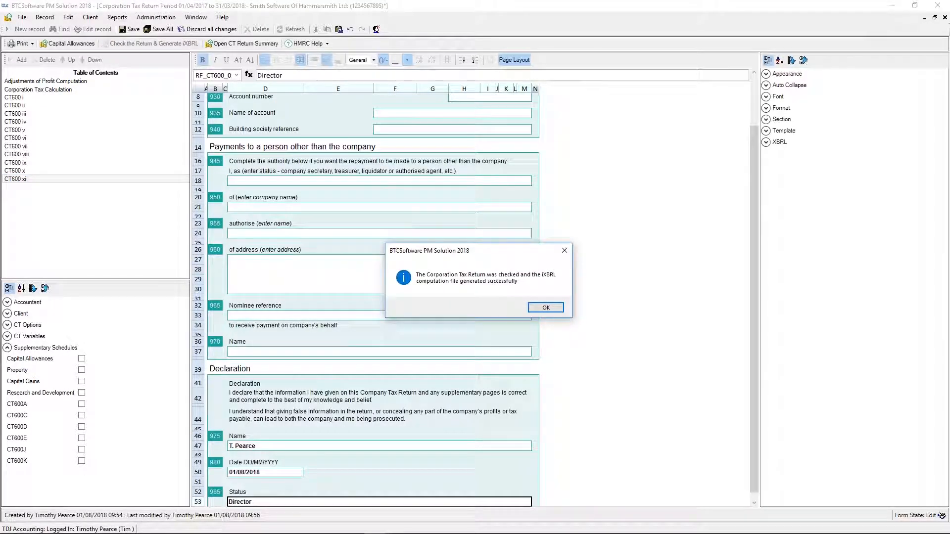
pyautogui.click(546, 312)
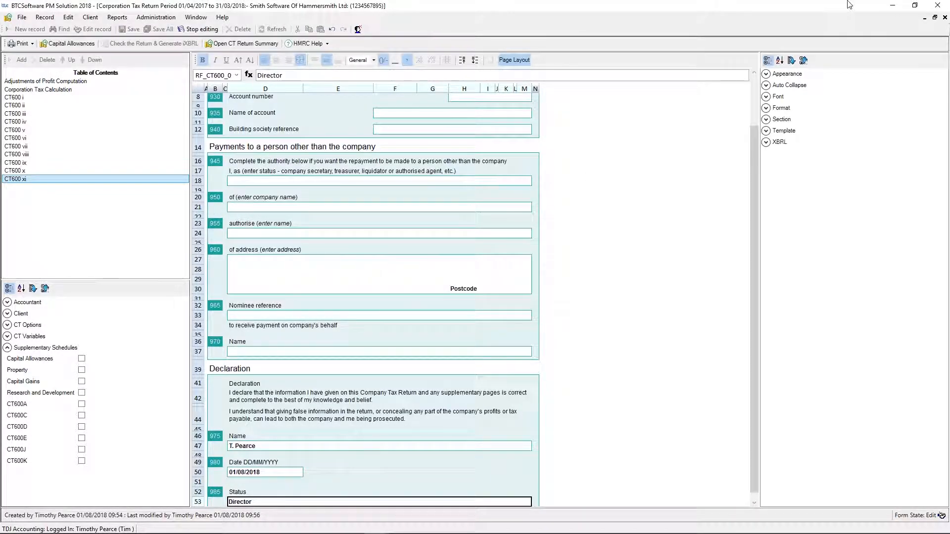
pyautogui.click(944, 18)
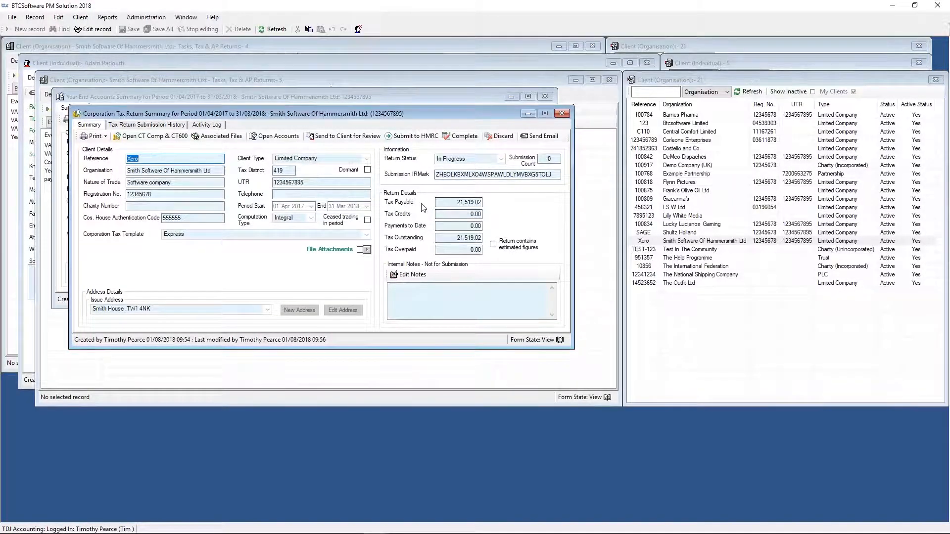
pyautogui.click(562, 114)
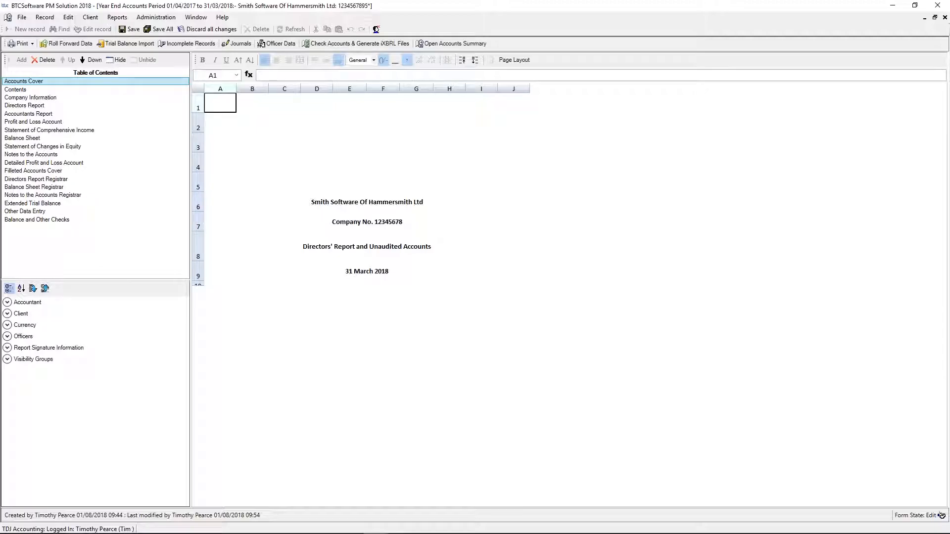
# - View the Extended Trial Balance in the year end accounts, check and regenerate the accounts iXBRL files, and close the accounts
pyautogui.click(31, 204)
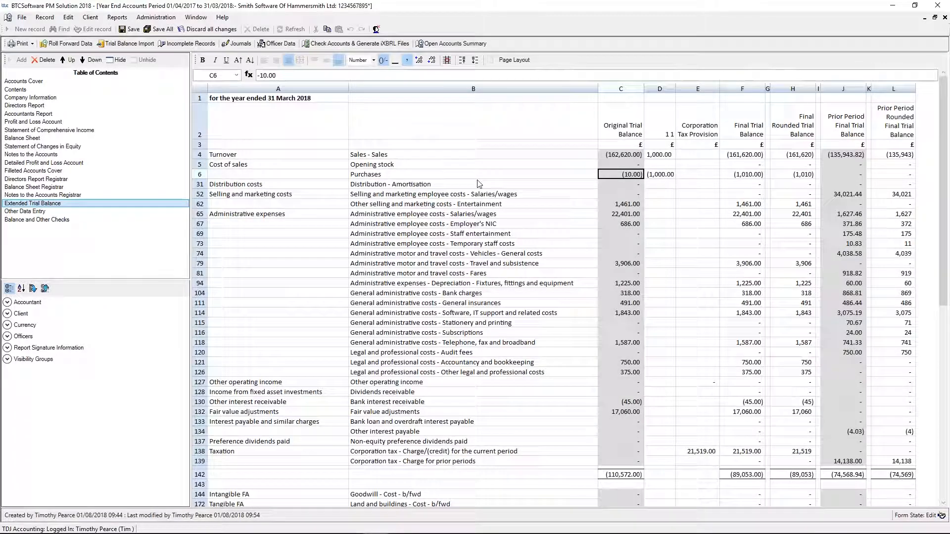
pyautogui.click(340, 44)
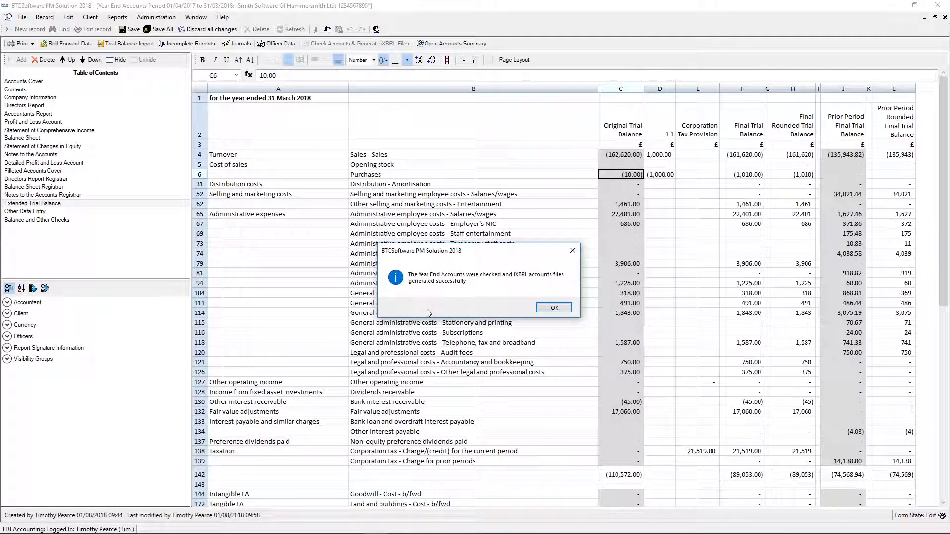
pyautogui.click(549, 309)
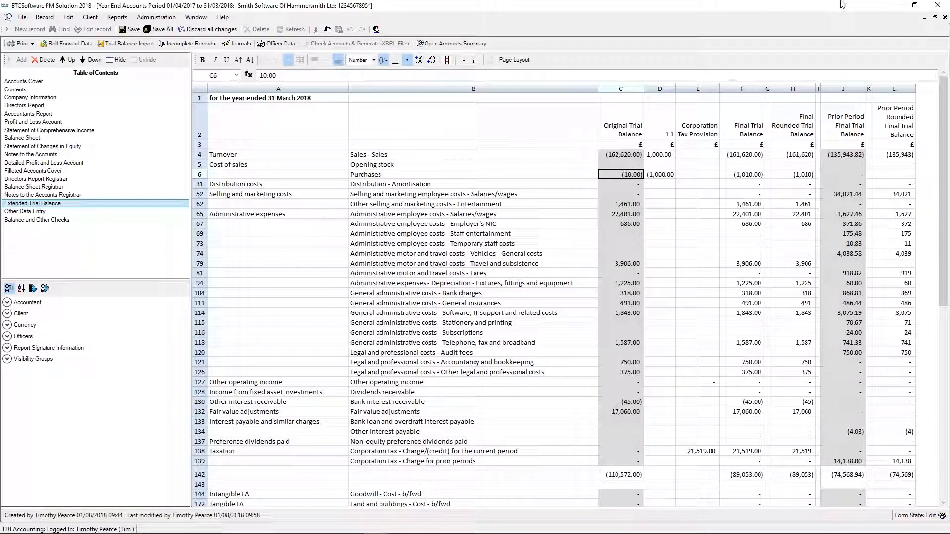
pyautogui.click(943, 18)
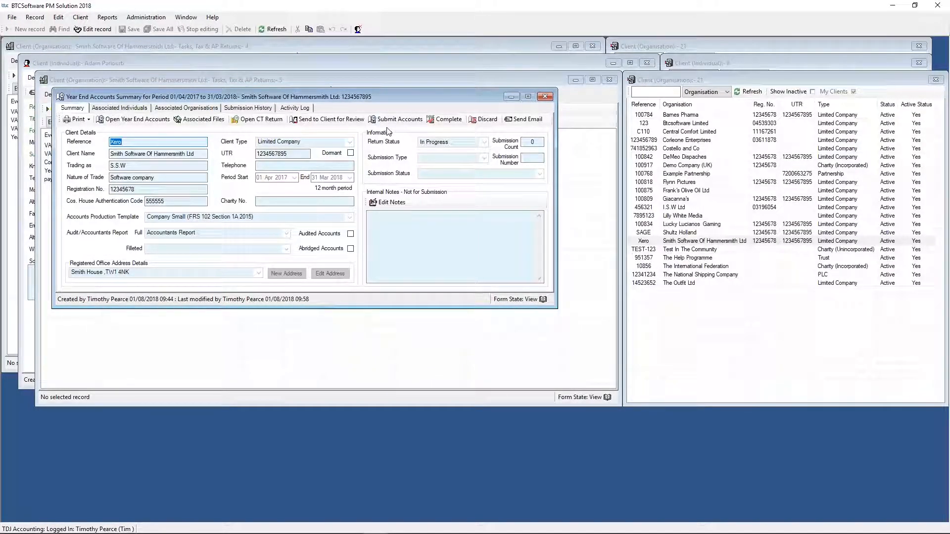
# - Create a client review report of the year end accounts with all available sections included and preview it
pyautogui.click(346, 124)
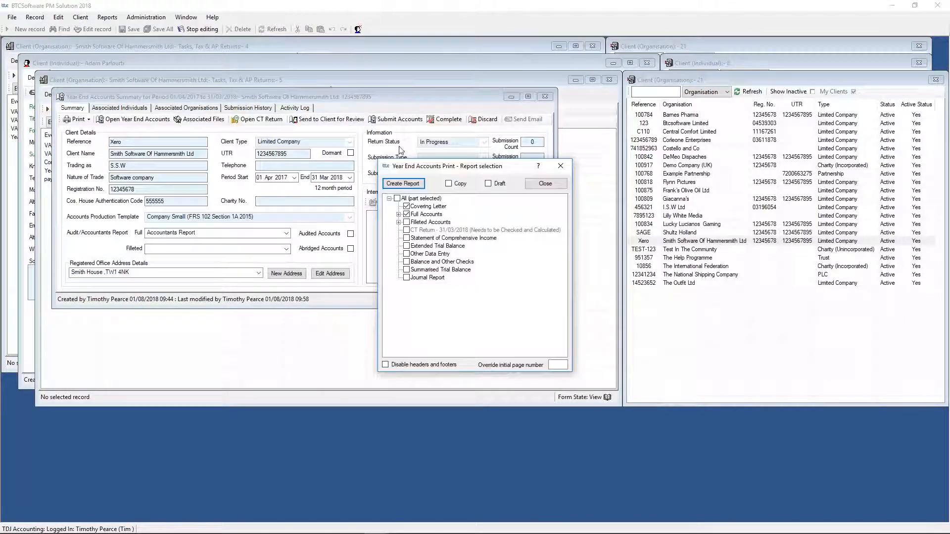
pyautogui.click(397, 198)
pyautogui.click(398, 215)
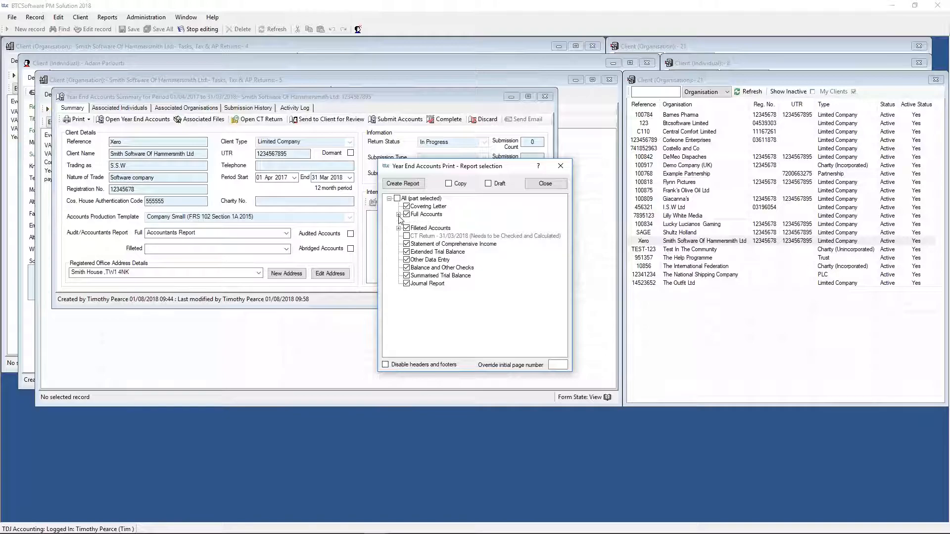
pyautogui.scroll(-1, 400, 308)
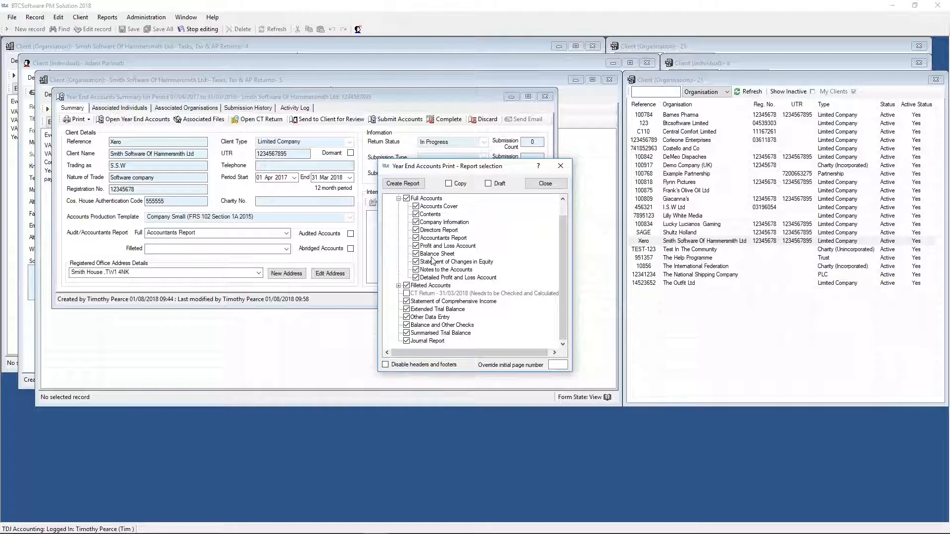
pyautogui.click(407, 184)
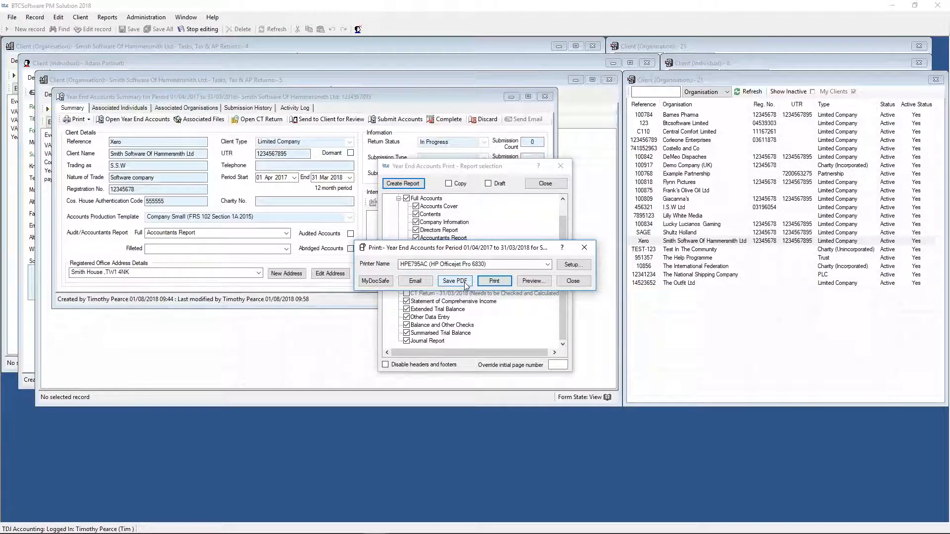
pyautogui.click(534, 281)
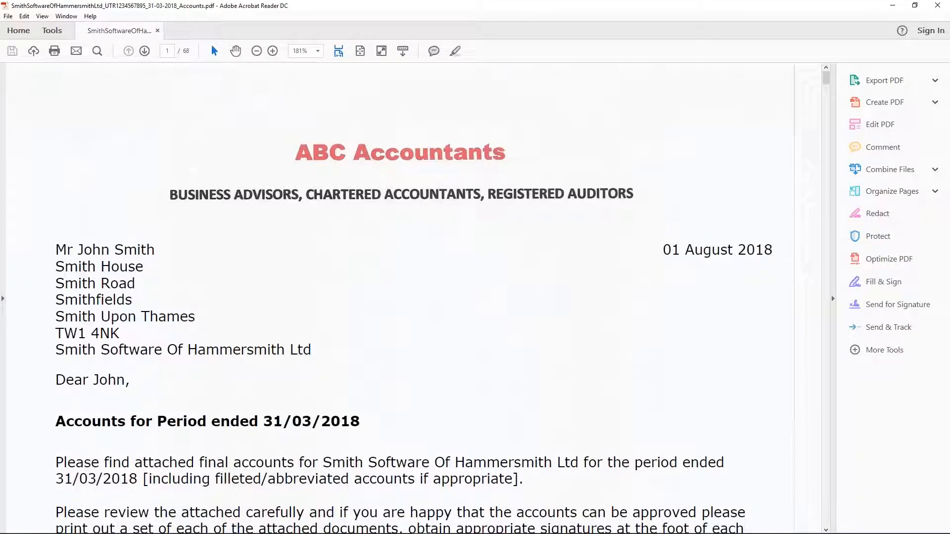
# - Look through the accounts PDF from the covering letter and Directors Report to the Balance Sheet and Statement of Changes in Equity
pyautogui.scroll(-3, 218, 189)
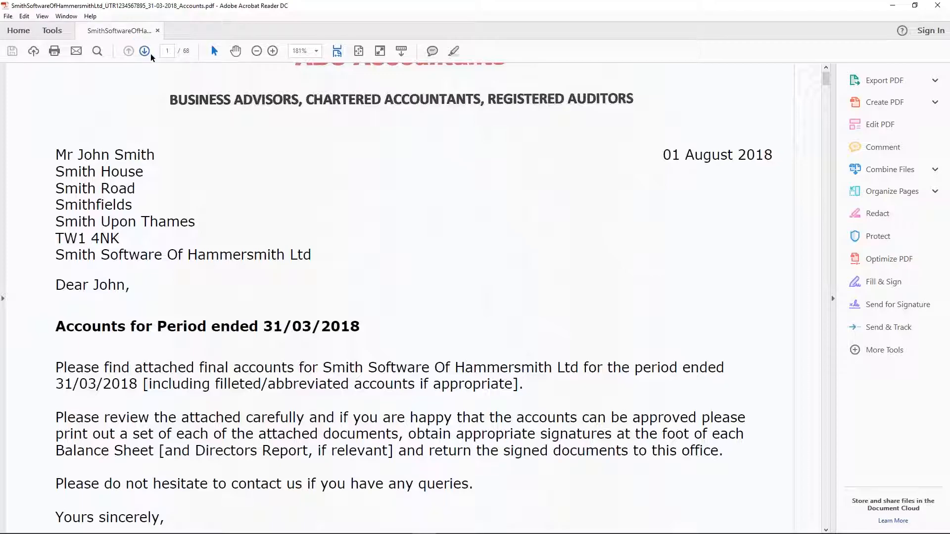
pyautogui.scroll(-6, 237, 239)
pyautogui.scroll(10, 236, 238)
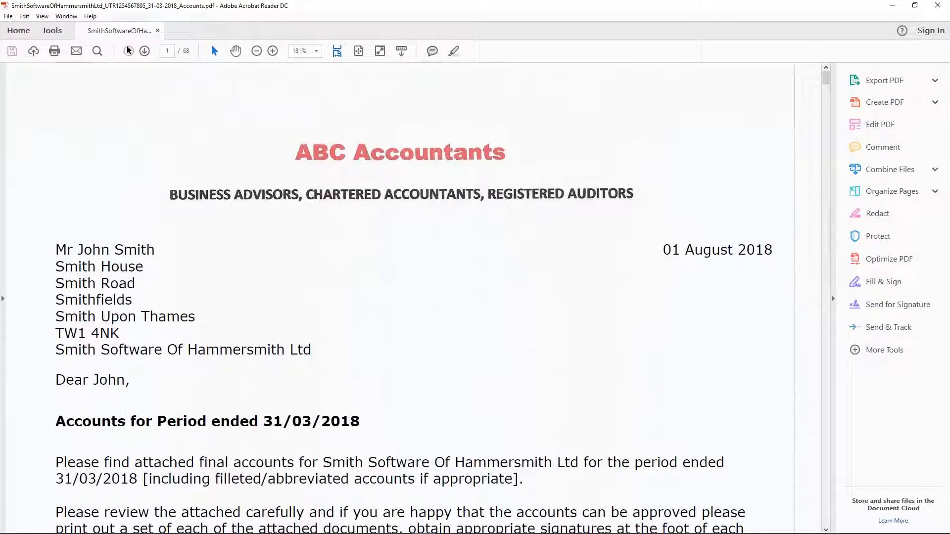
pyautogui.click(145, 53)
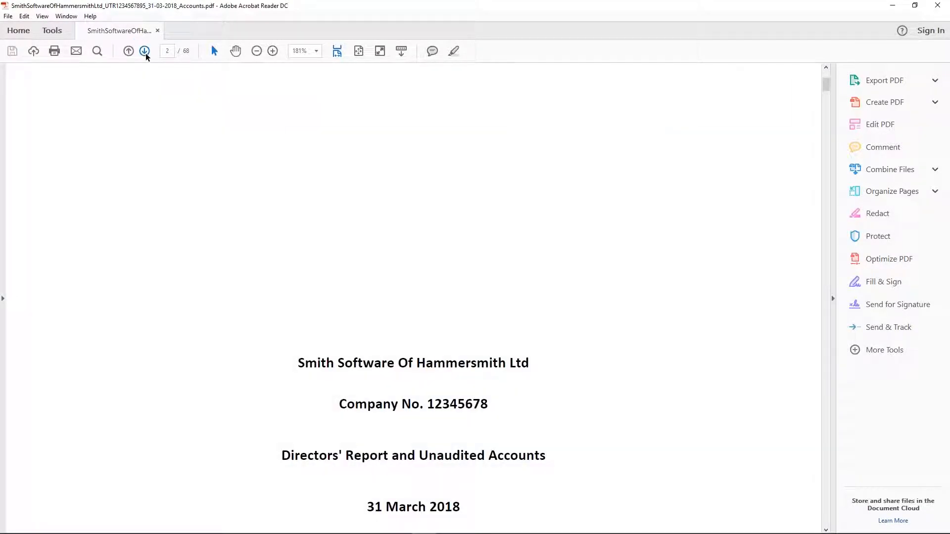
pyautogui.click(146, 52)
pyautogui.click(146, 53)
pyautogui.click(146, 52)
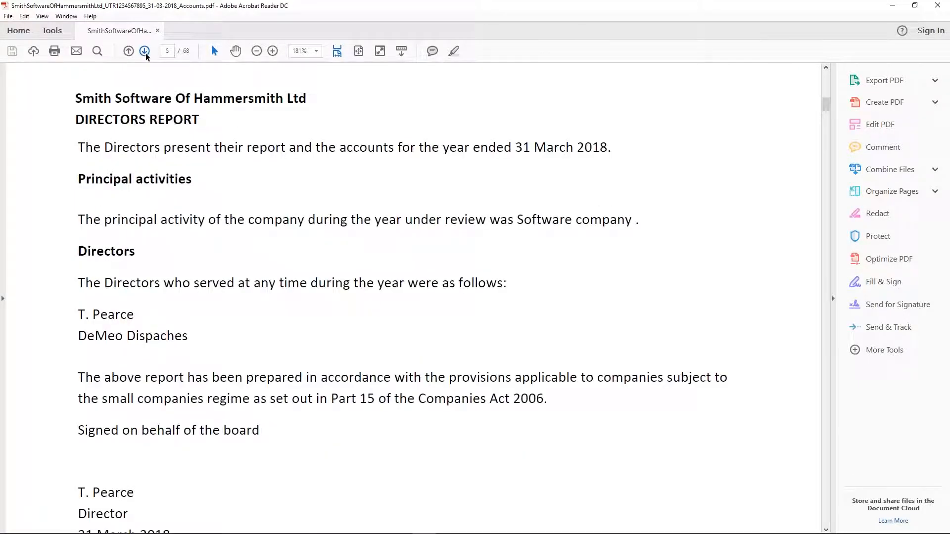
pyautogui.click(146, 53)
pyautogui.click(145, 52)
pyautogui.click(146, 52)
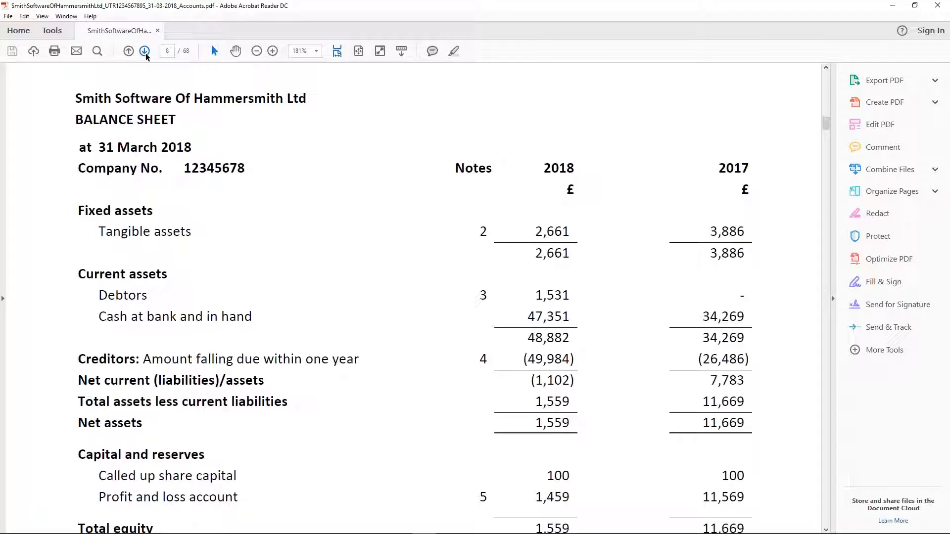
pyautogui.click(146, 52)
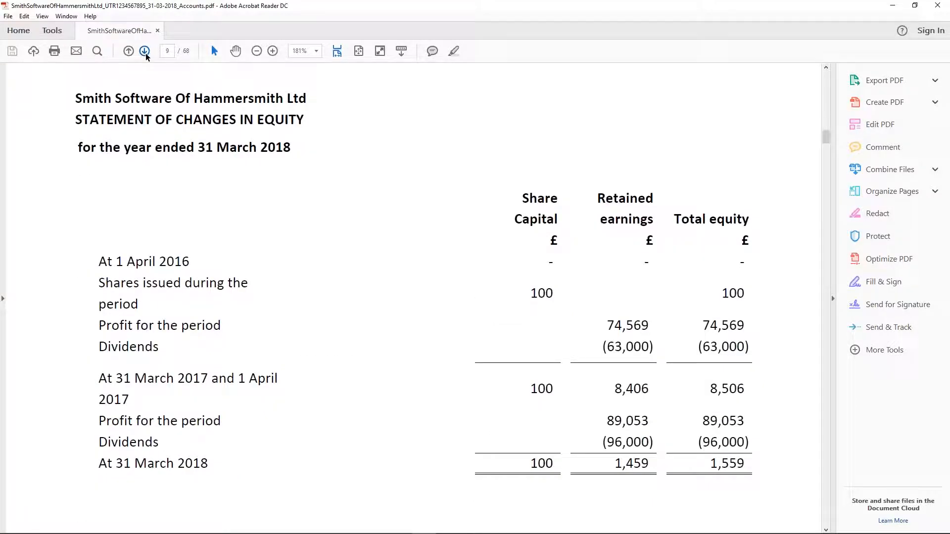
# - Look through the Notes to the Accounts up to tangible fixed assets, and close the accounts PDF and the report selection
pyautogui.click(146, 52)
pyautogui.click(145, 52)
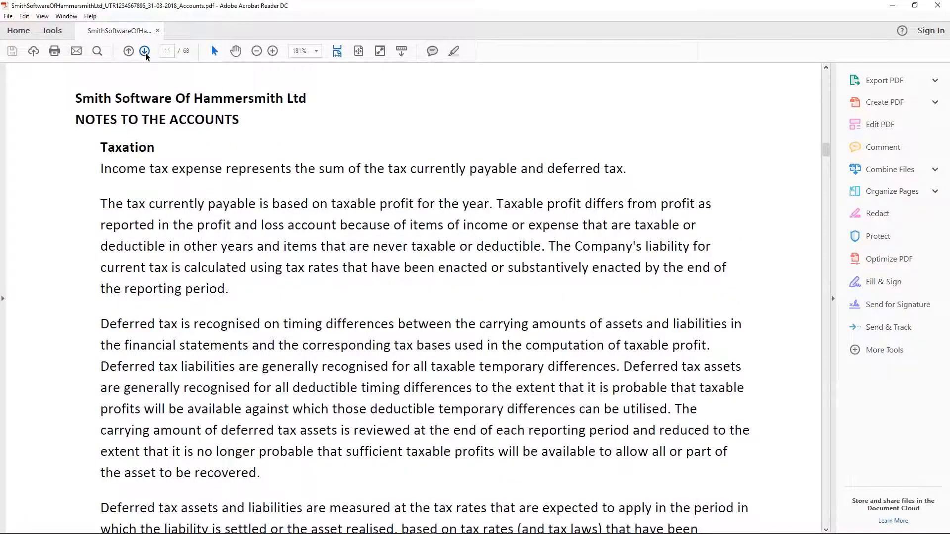
pyautogui.click(146, 52)
pyautogui.click(145, 53)
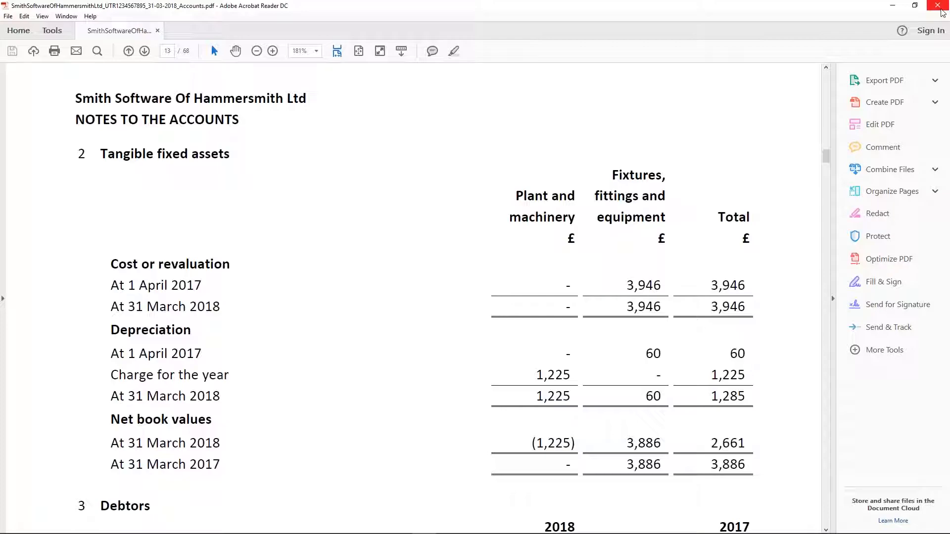
pyautogui.click(938, 6)
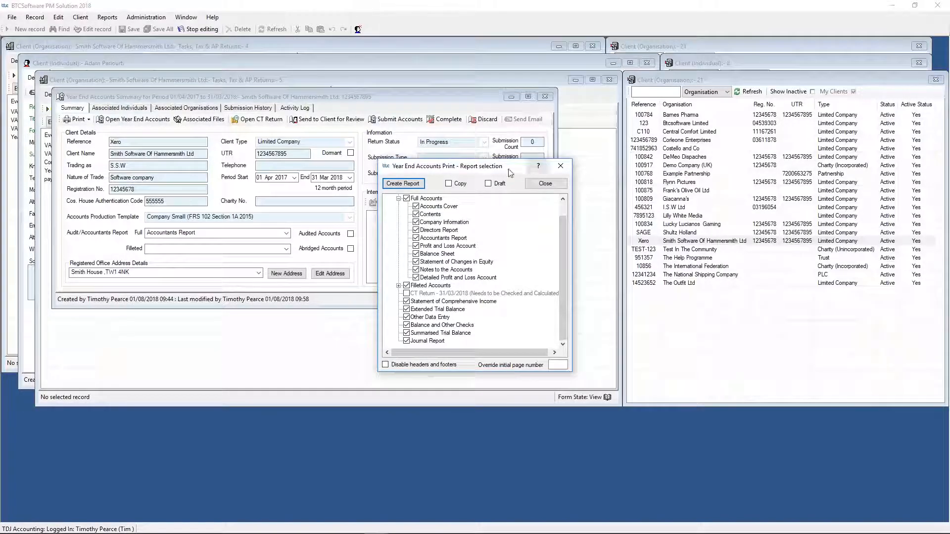
pyautogui.click(560, 166)
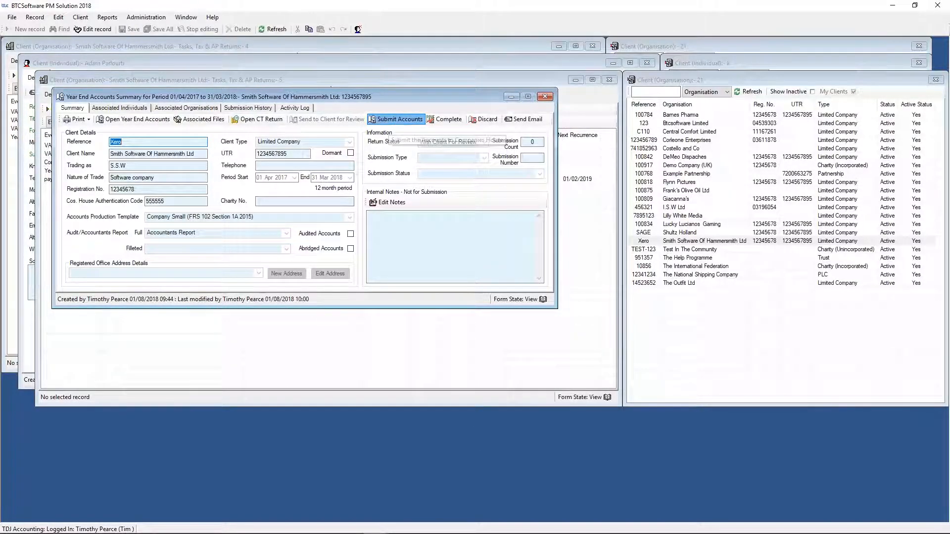
# - Try to submit the filleted accounts to Companies House with client authority confirmed, review the submission log and close it
pyautogui.click(394, 120)
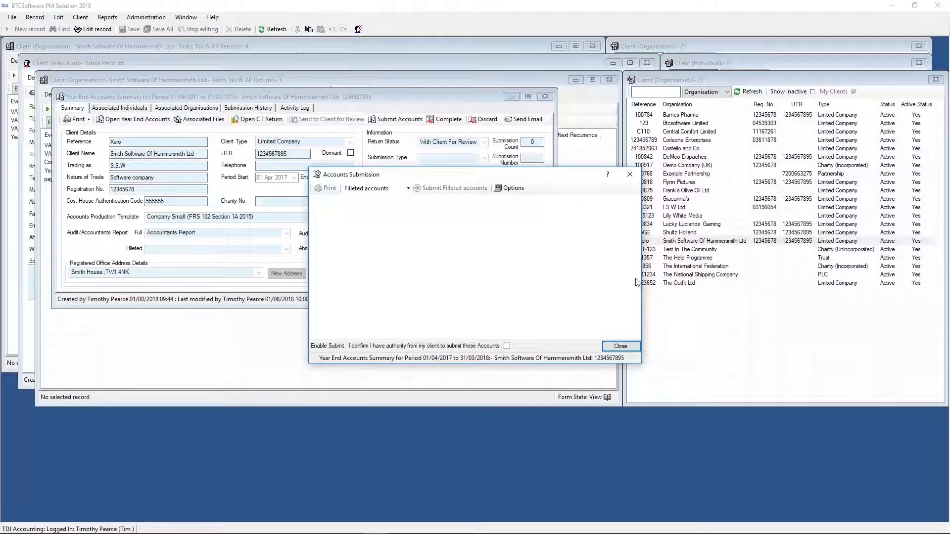
pyautogui.click(507, 346)
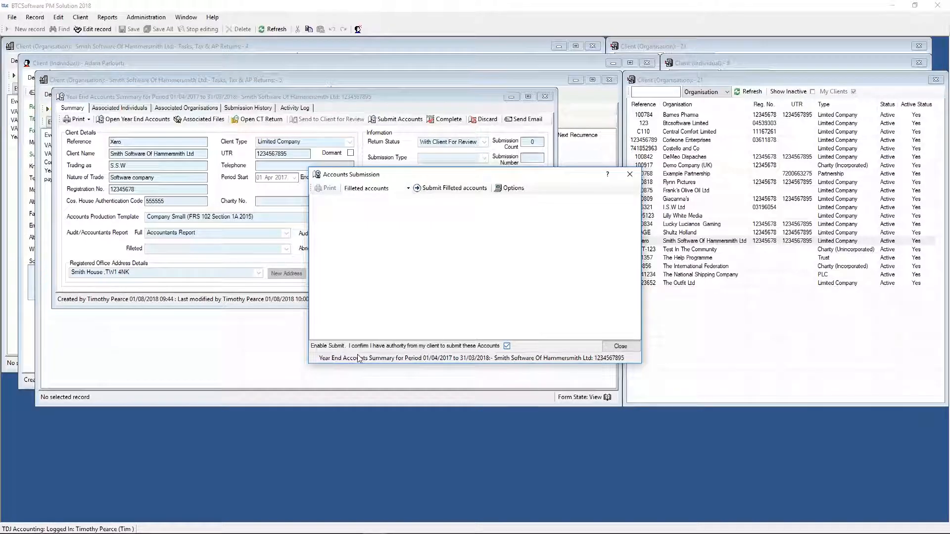
pyautogui.click(457, 191)
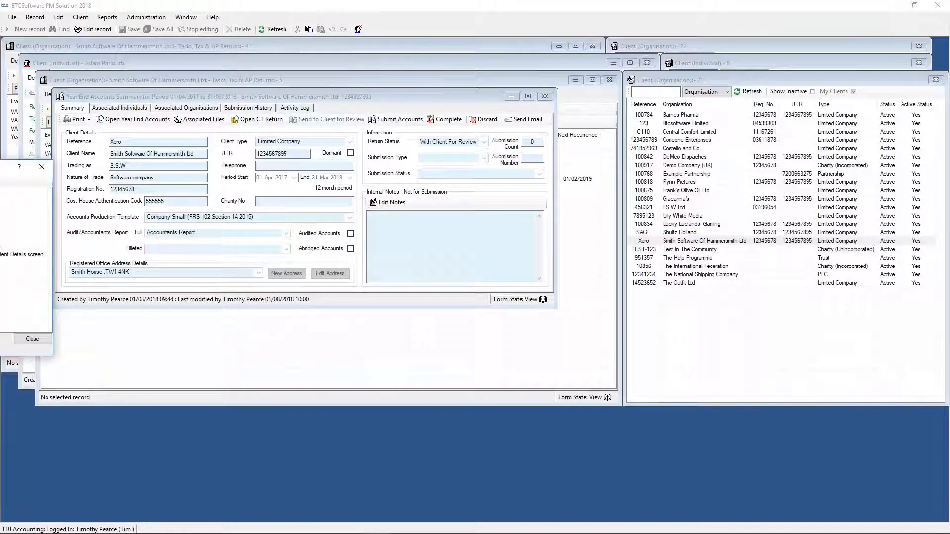
pyautogui.moveTo(0, 167); pyautogui.dragTo(421, 164)
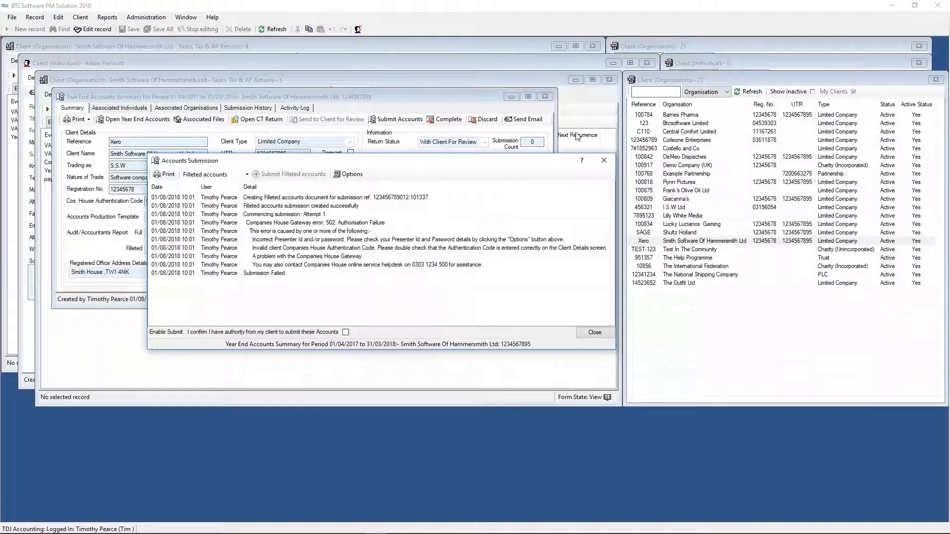
pyautogui.click(607, 167)
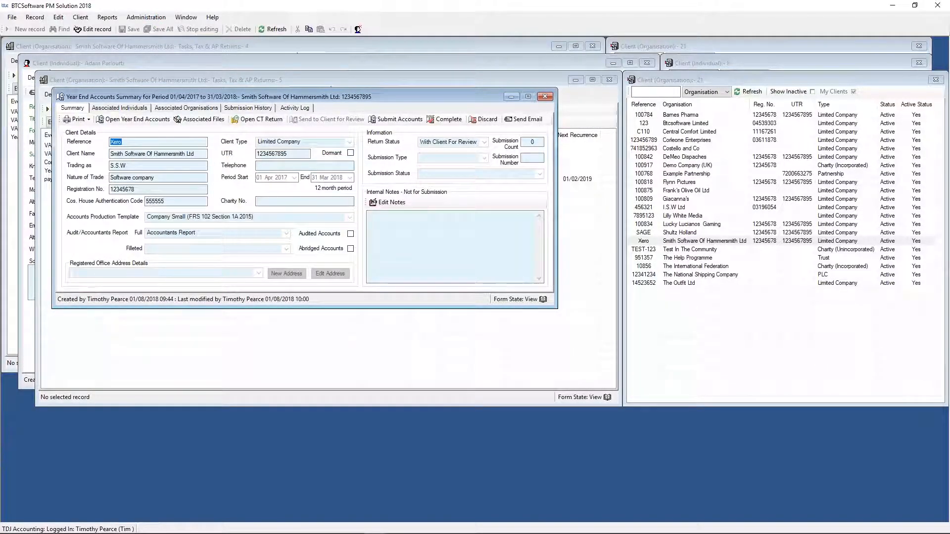
# - Review the Companies House and HMRC online filing details in the System Options and close the options
pyautogui.click(146, 17)
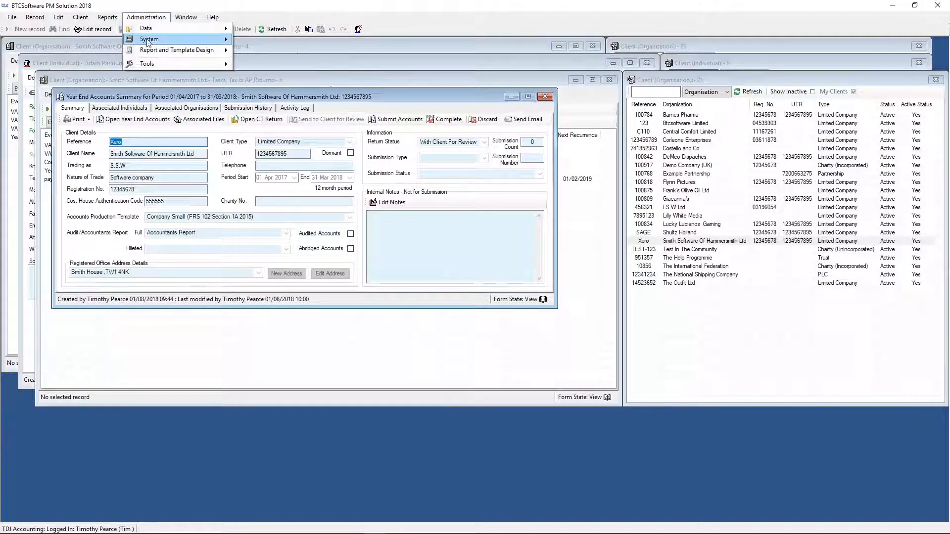
pyautogui.moveTo(147, 40)
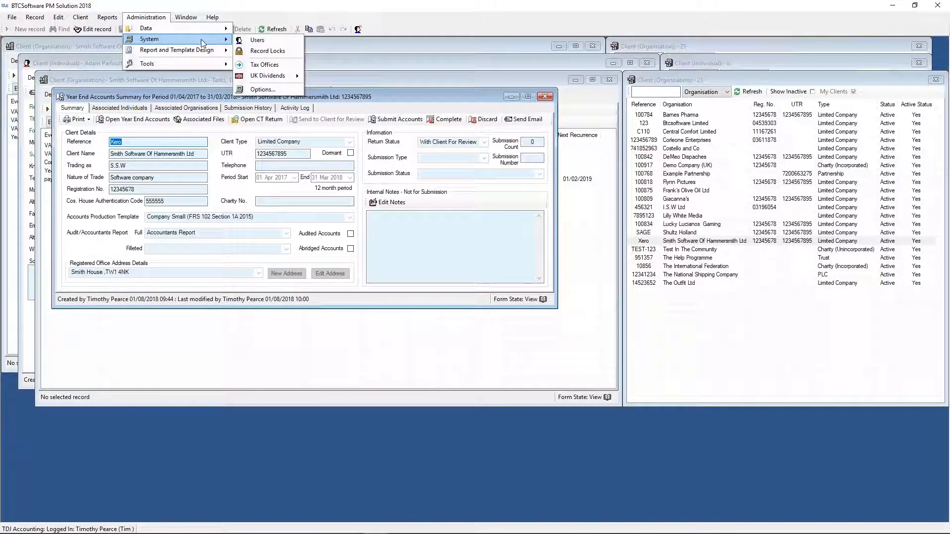
pyautogui.click(262, 89)
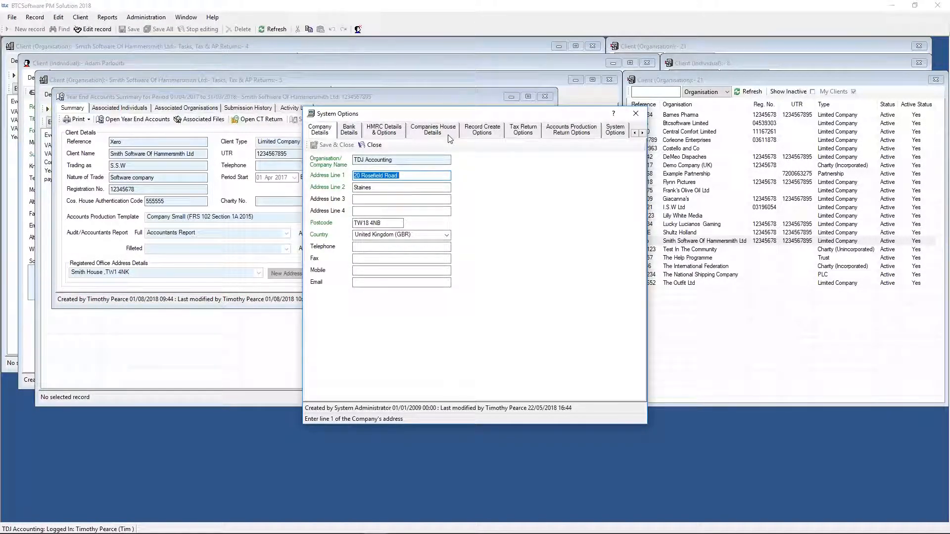
pyautogui.click(449, 136)
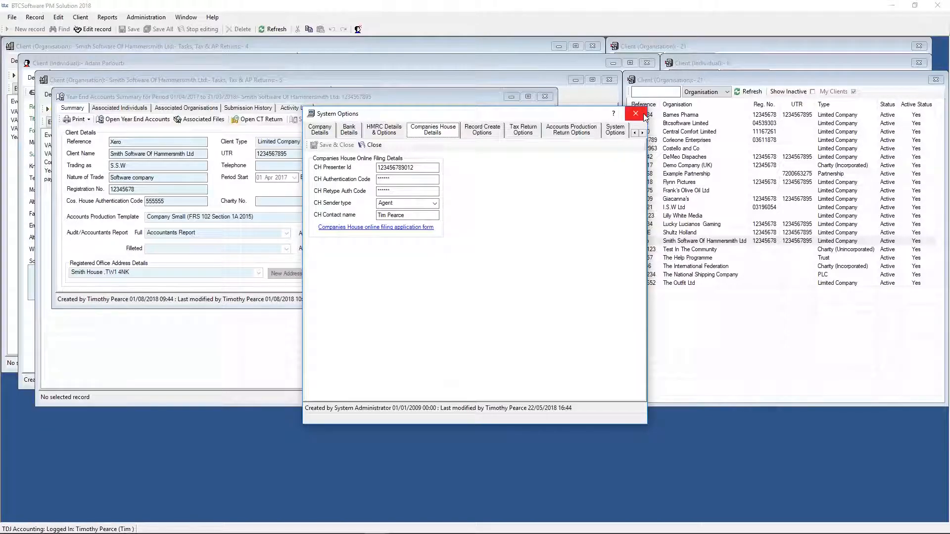
pyautogui.click(389, 131)
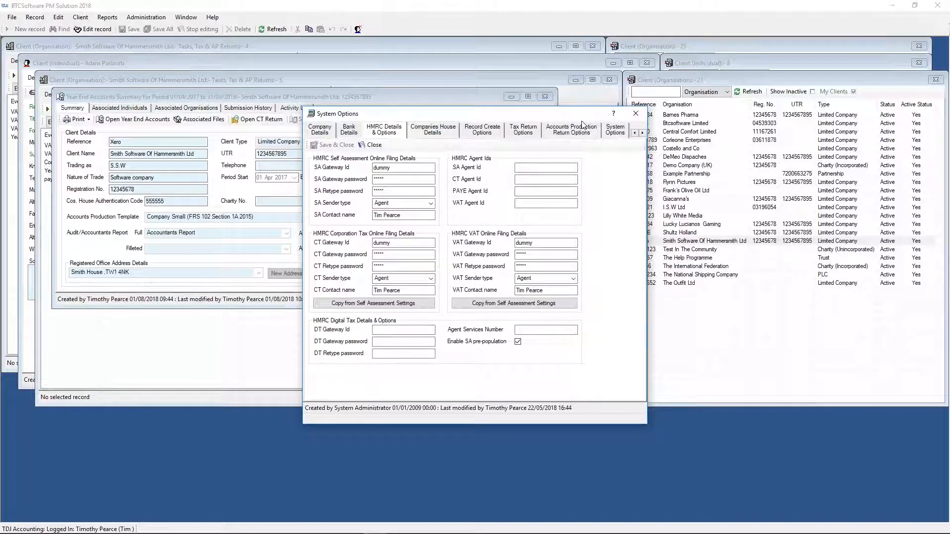
pyautogui.click(635, 116)
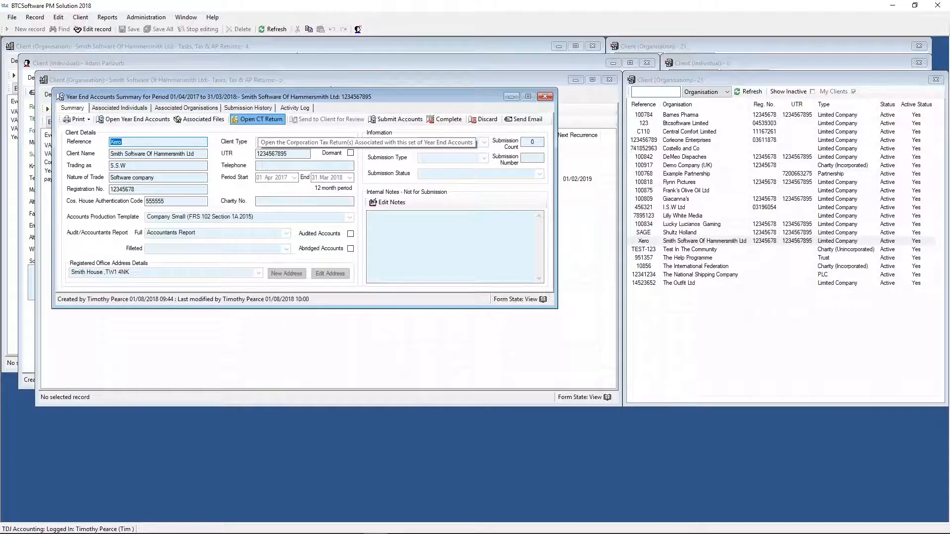
# - View the Corporation Tax Calculation in the linked CT return, check the return and generate its iXBRL file, and close the return
pyautogui.click(254, 120)
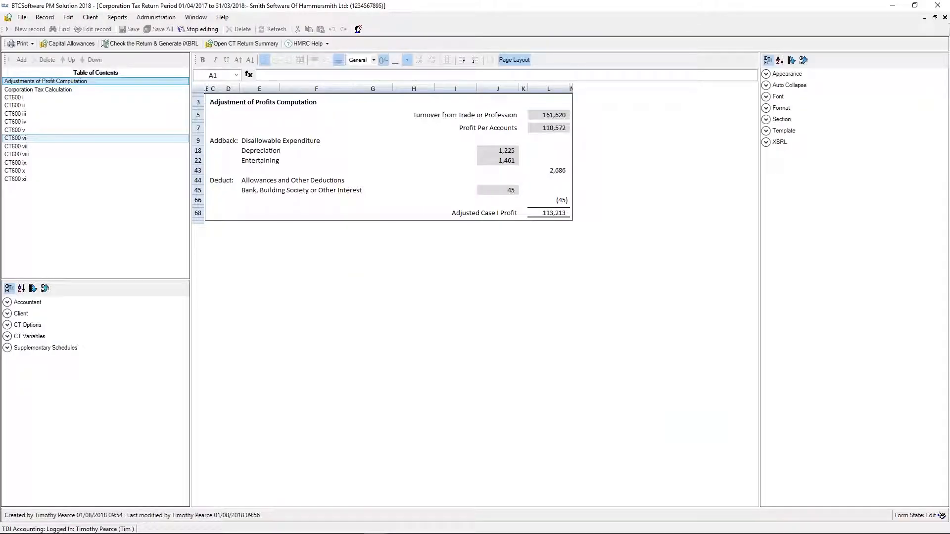
pyautogui.click(89, 90)
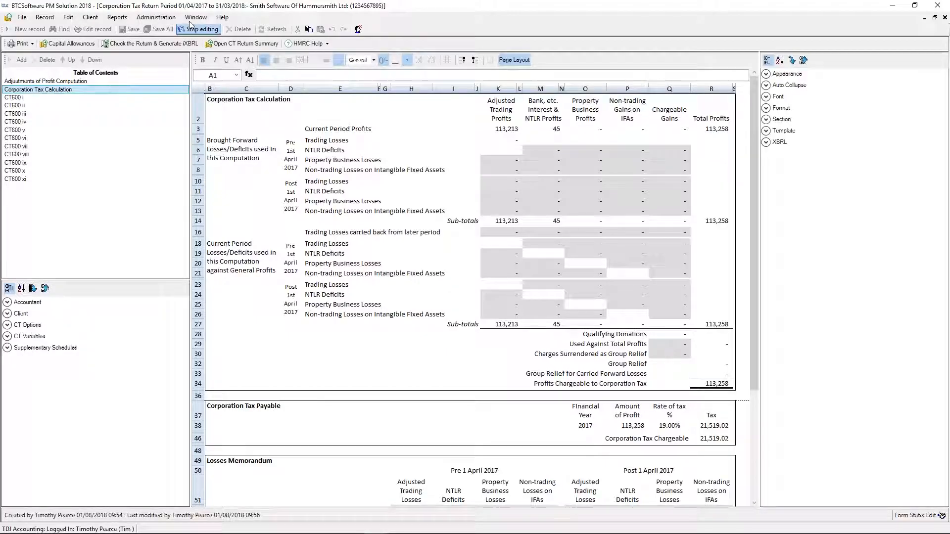
pyautogui.click(151, 44)
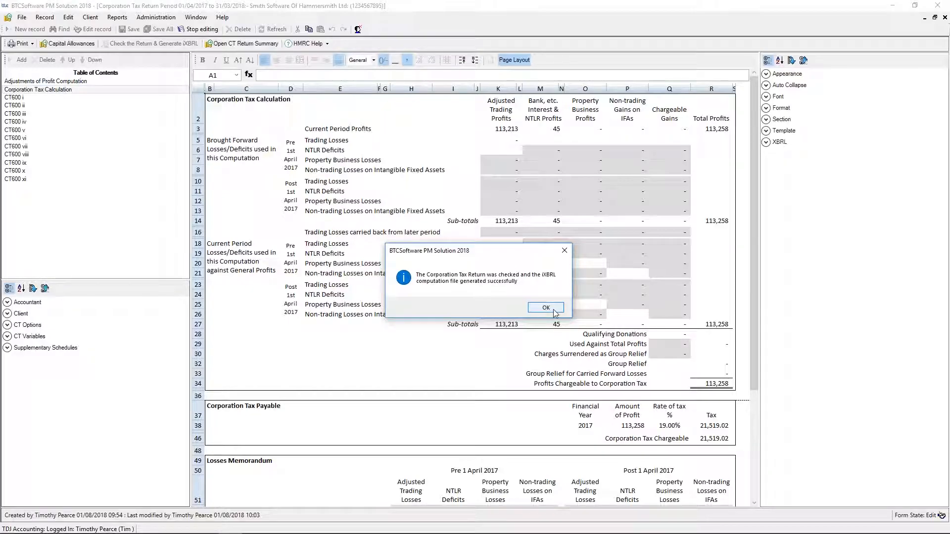
pyautogui.click(545, 308)
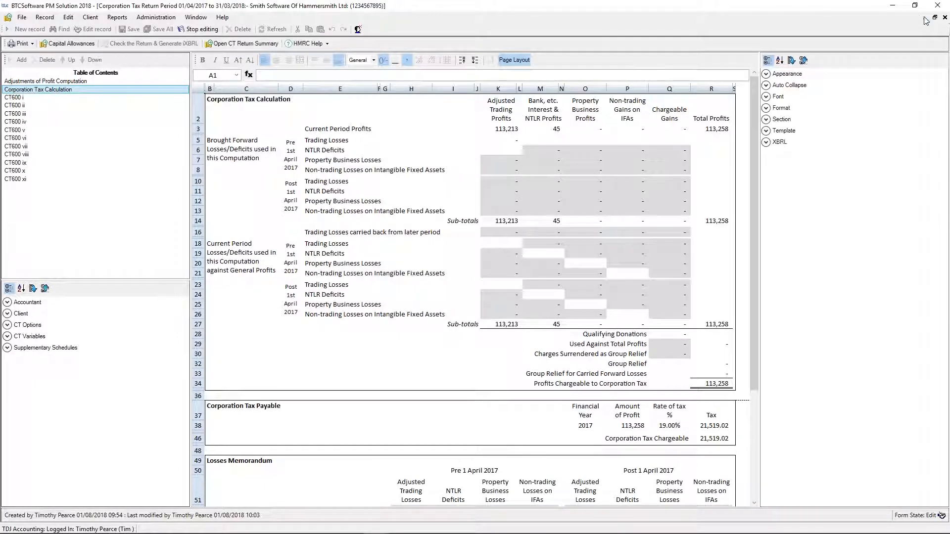
pyautogui.click(945, 18)
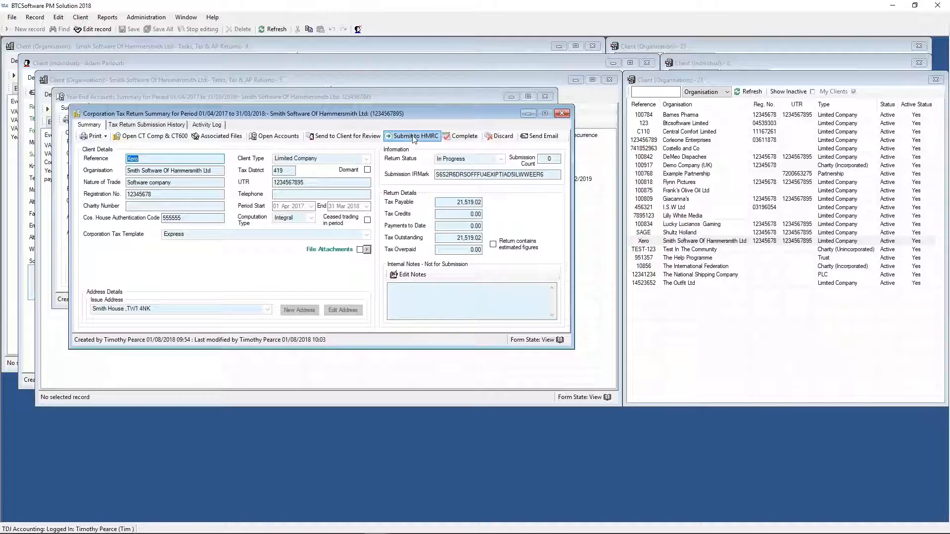
# - Try to submit the corporation tax return to HMRC with client authority confirmed, review the submission log and close it
pyautogui.click(414, 137)
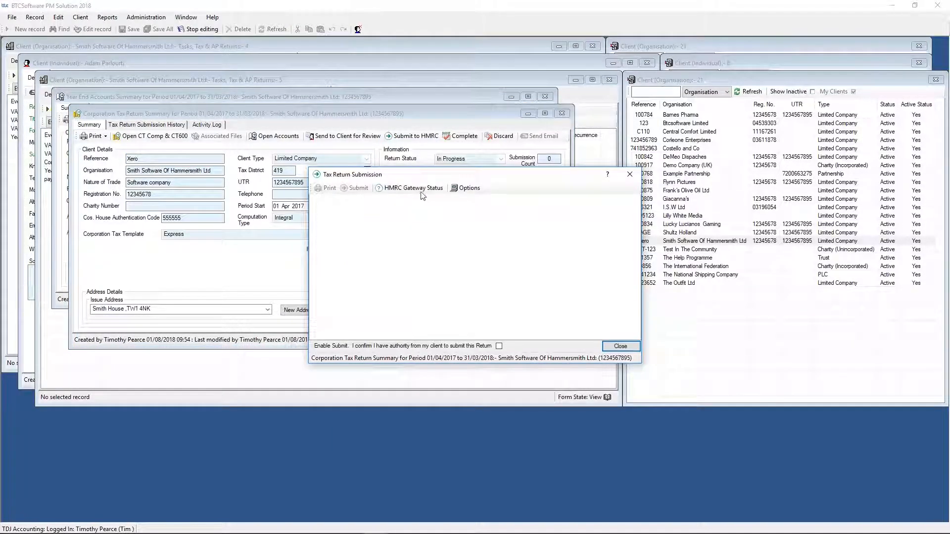
pyautogui.click(498, 346)
pyautogui.click(355, 189)
pyautogui.moveTo(811, 533)
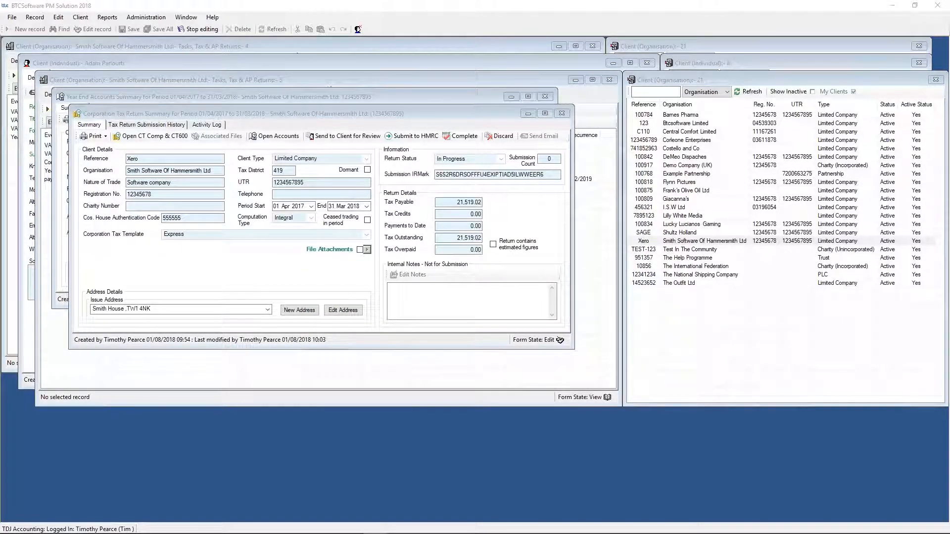
pyautogui.moveTo(0, 223); pyautogui.dragTo(656, 150)
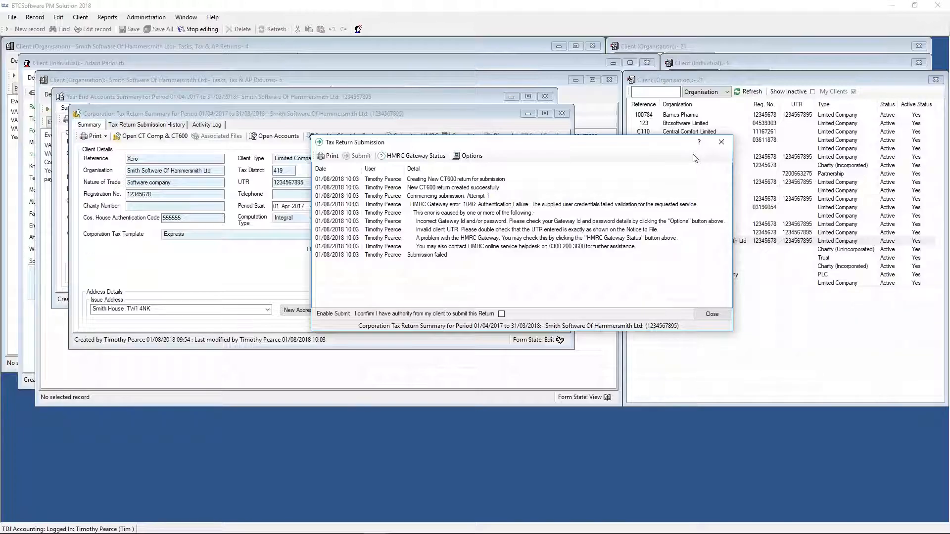
pyautogui.click(722, 142)
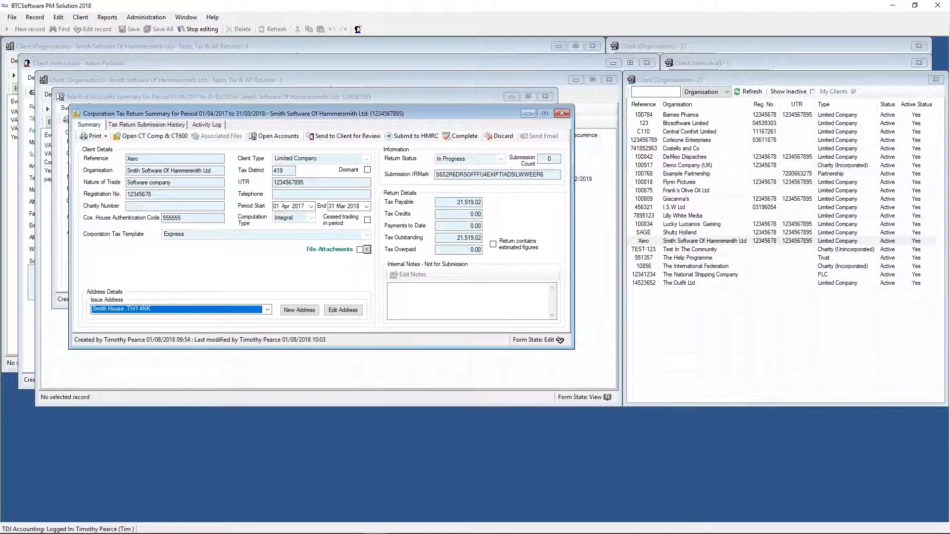